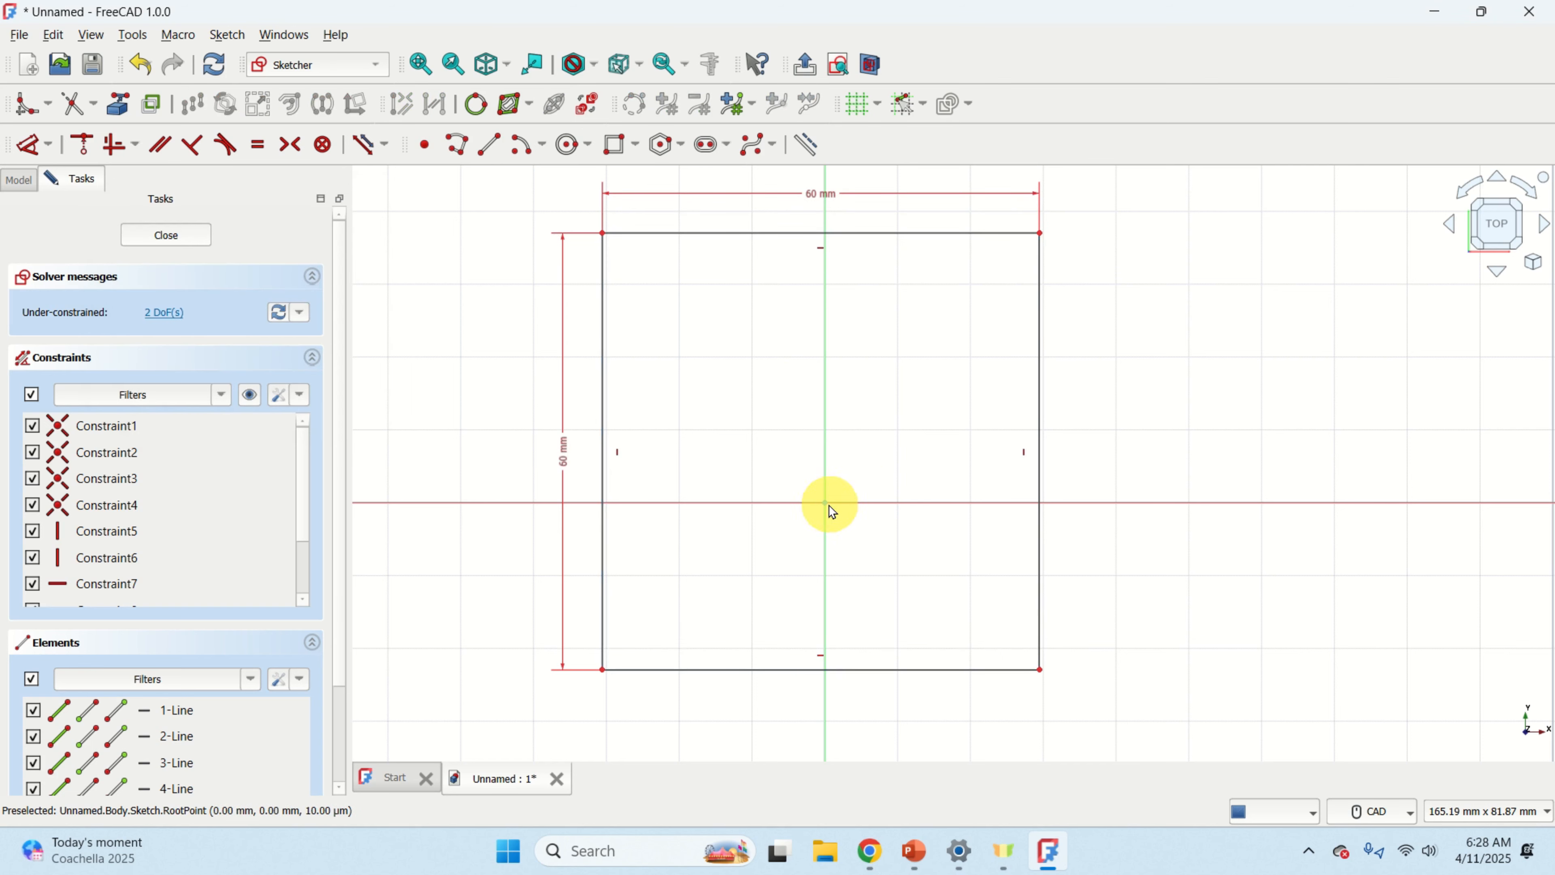
- Constrain the horizontal distance between the origin and the square's upper-right corner to 30 mm
click(1039, 233)
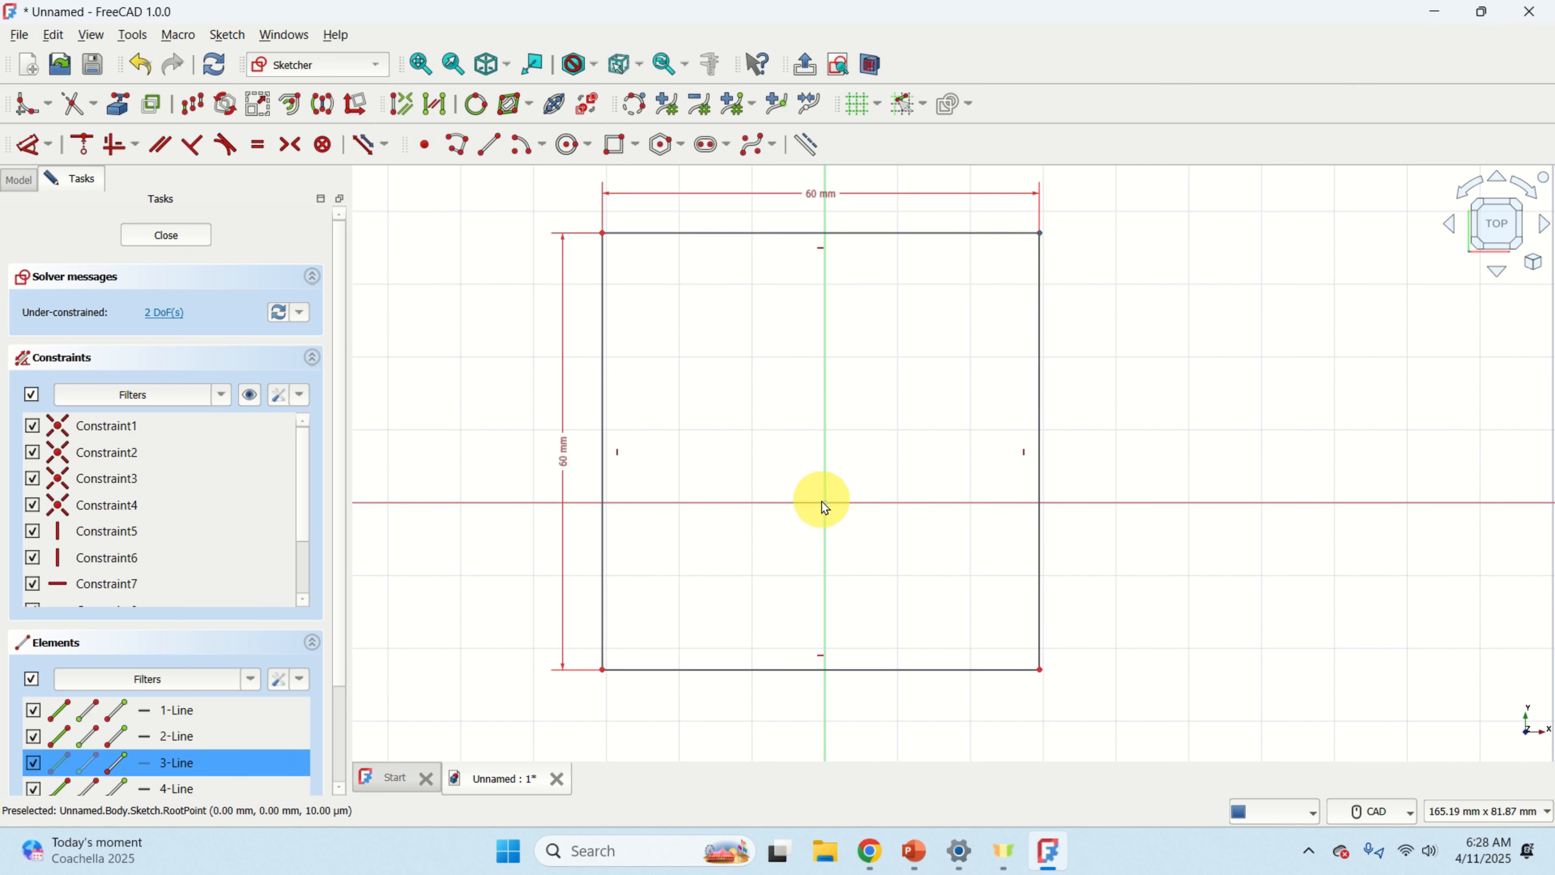
click(48, 145)
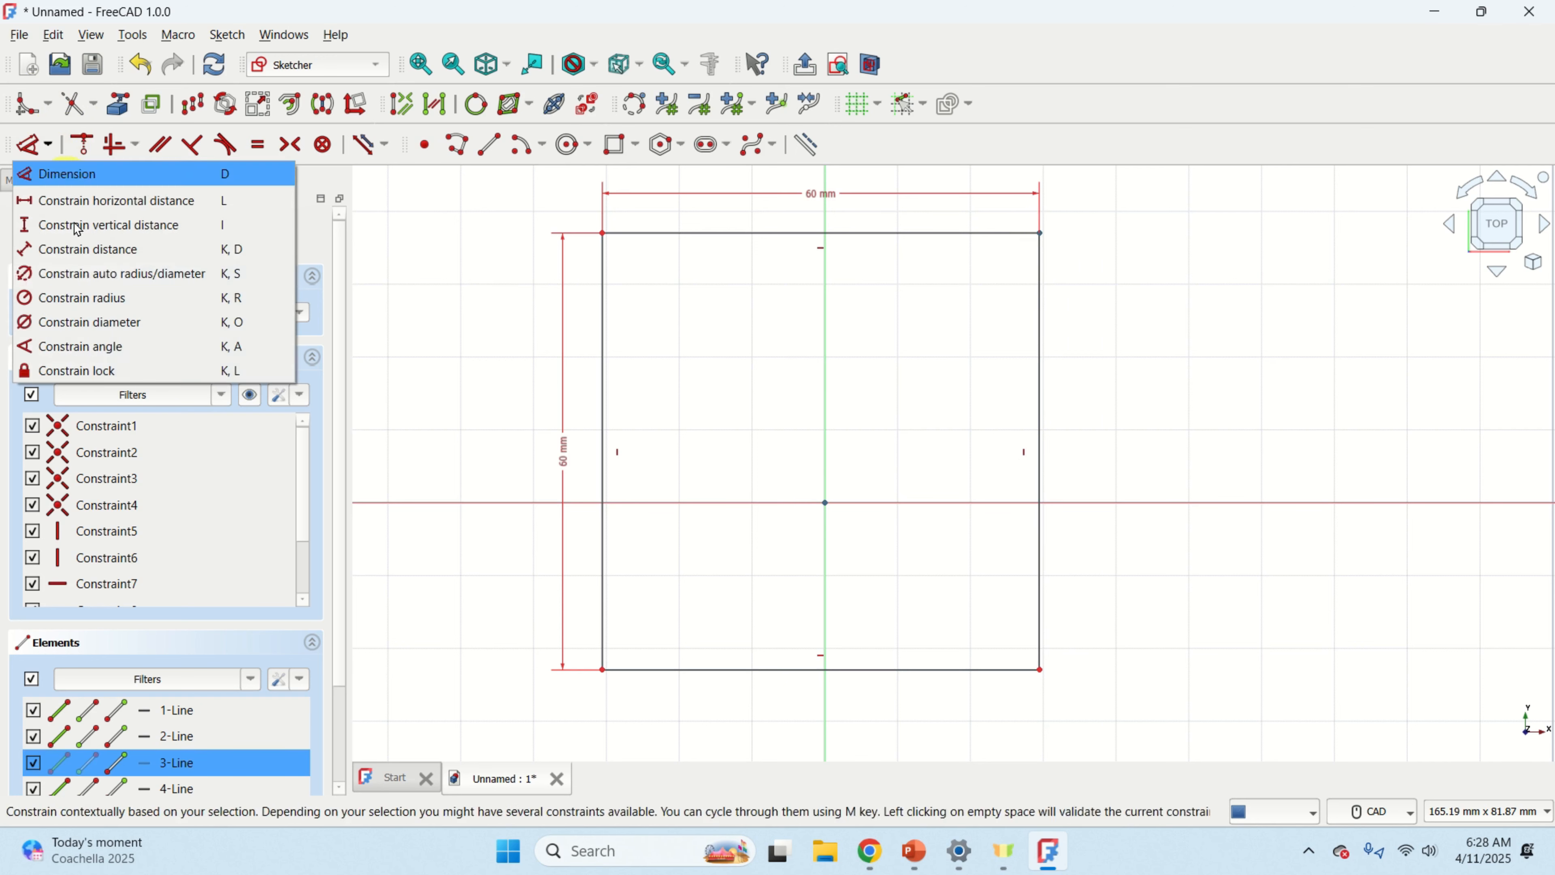
click(101, 200)
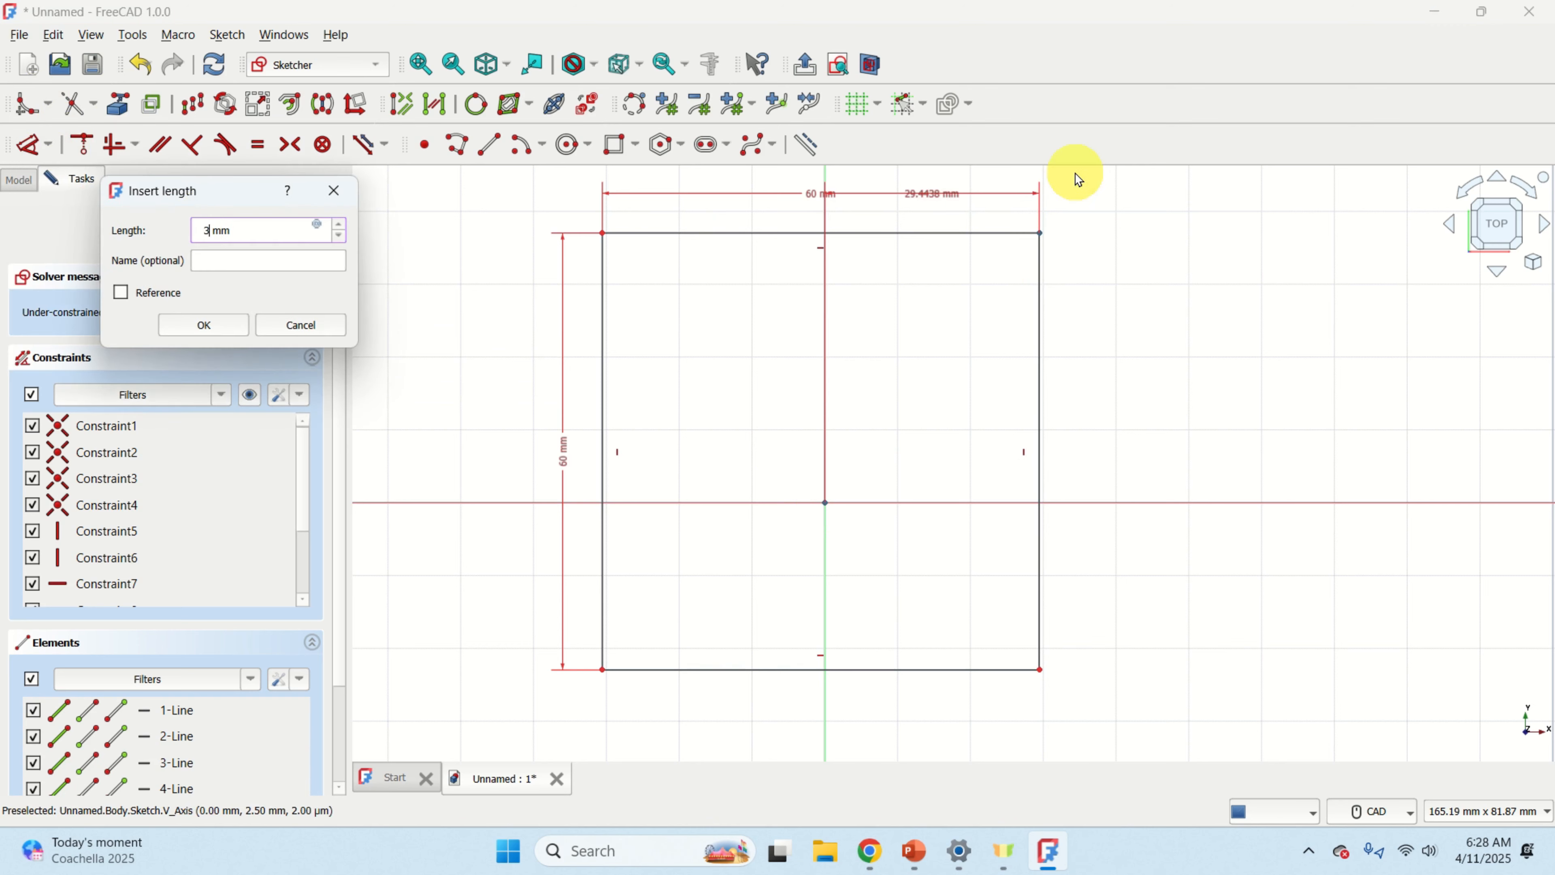
key(Return)
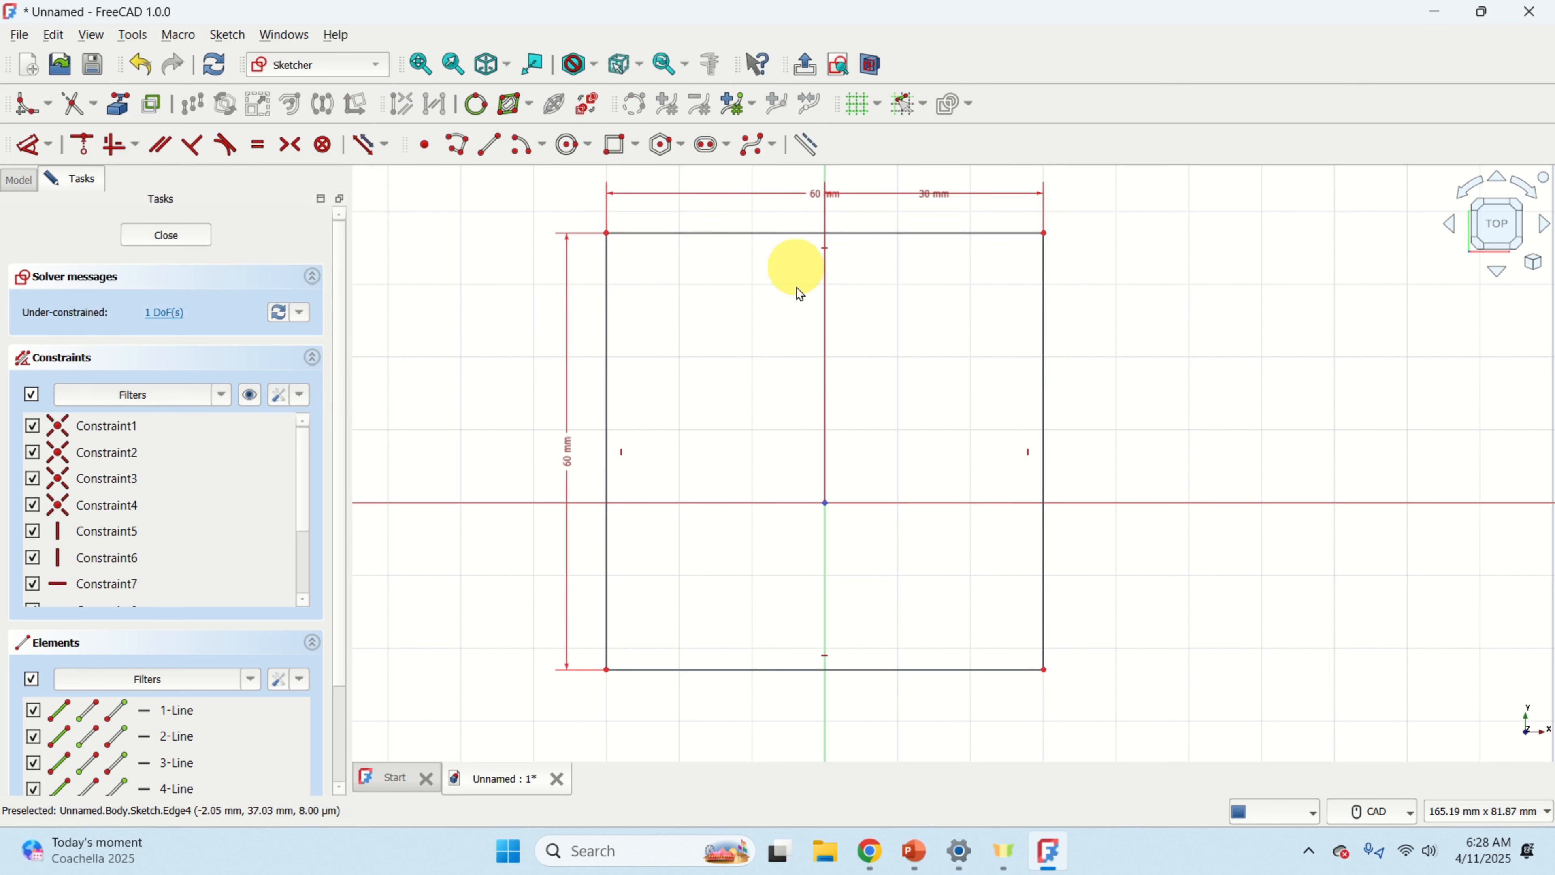
- Constrain the vertical distance between the origin and the square's lower-left corner to 30 mm and close the sketch
click(819, 520)
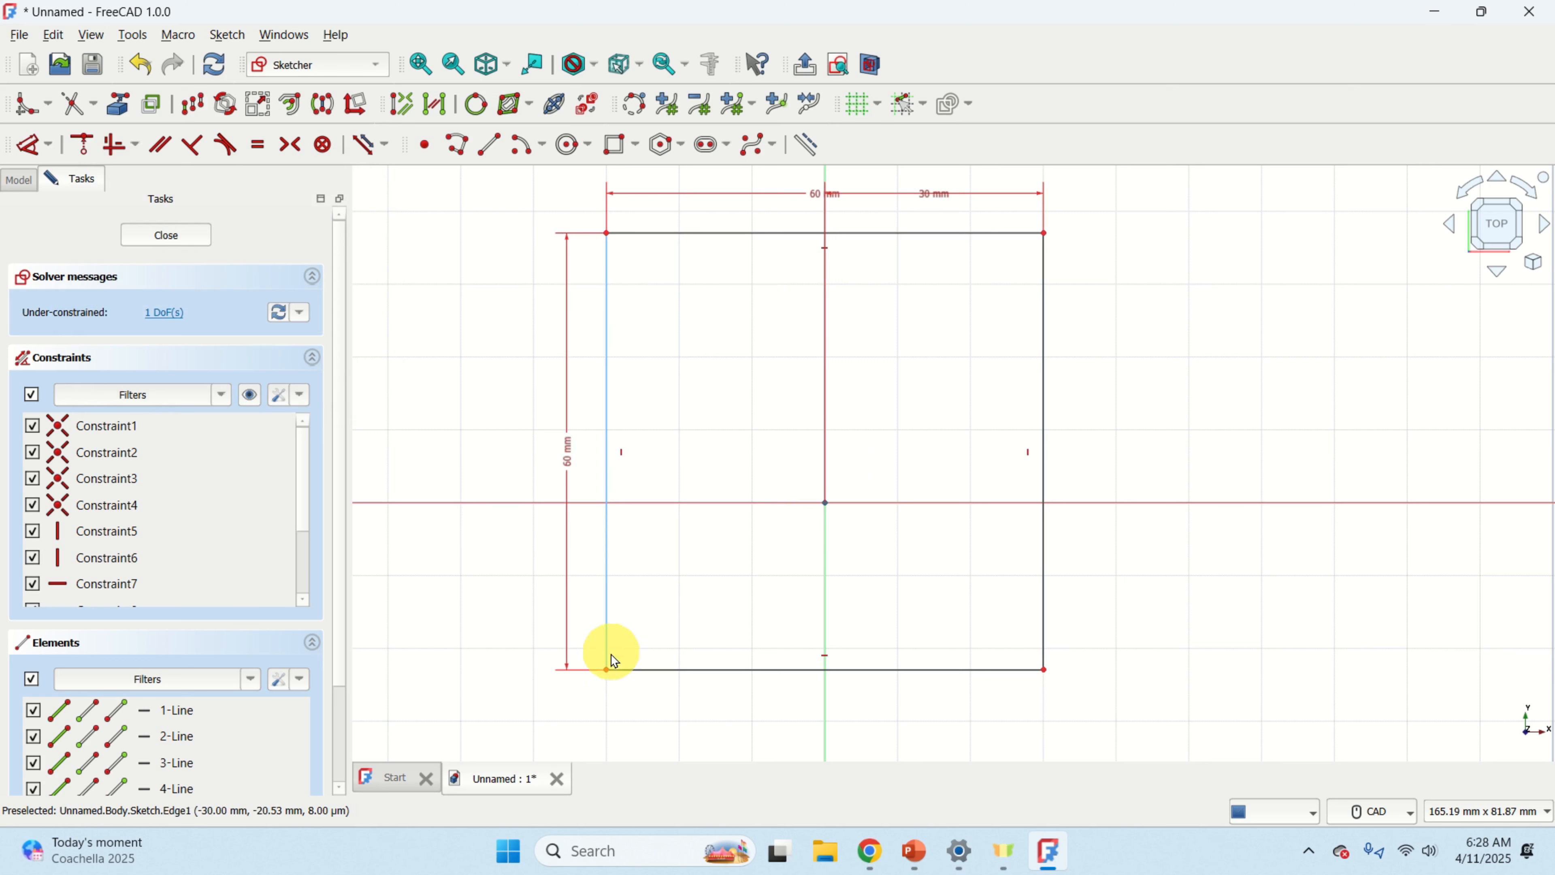
click(609, 673)
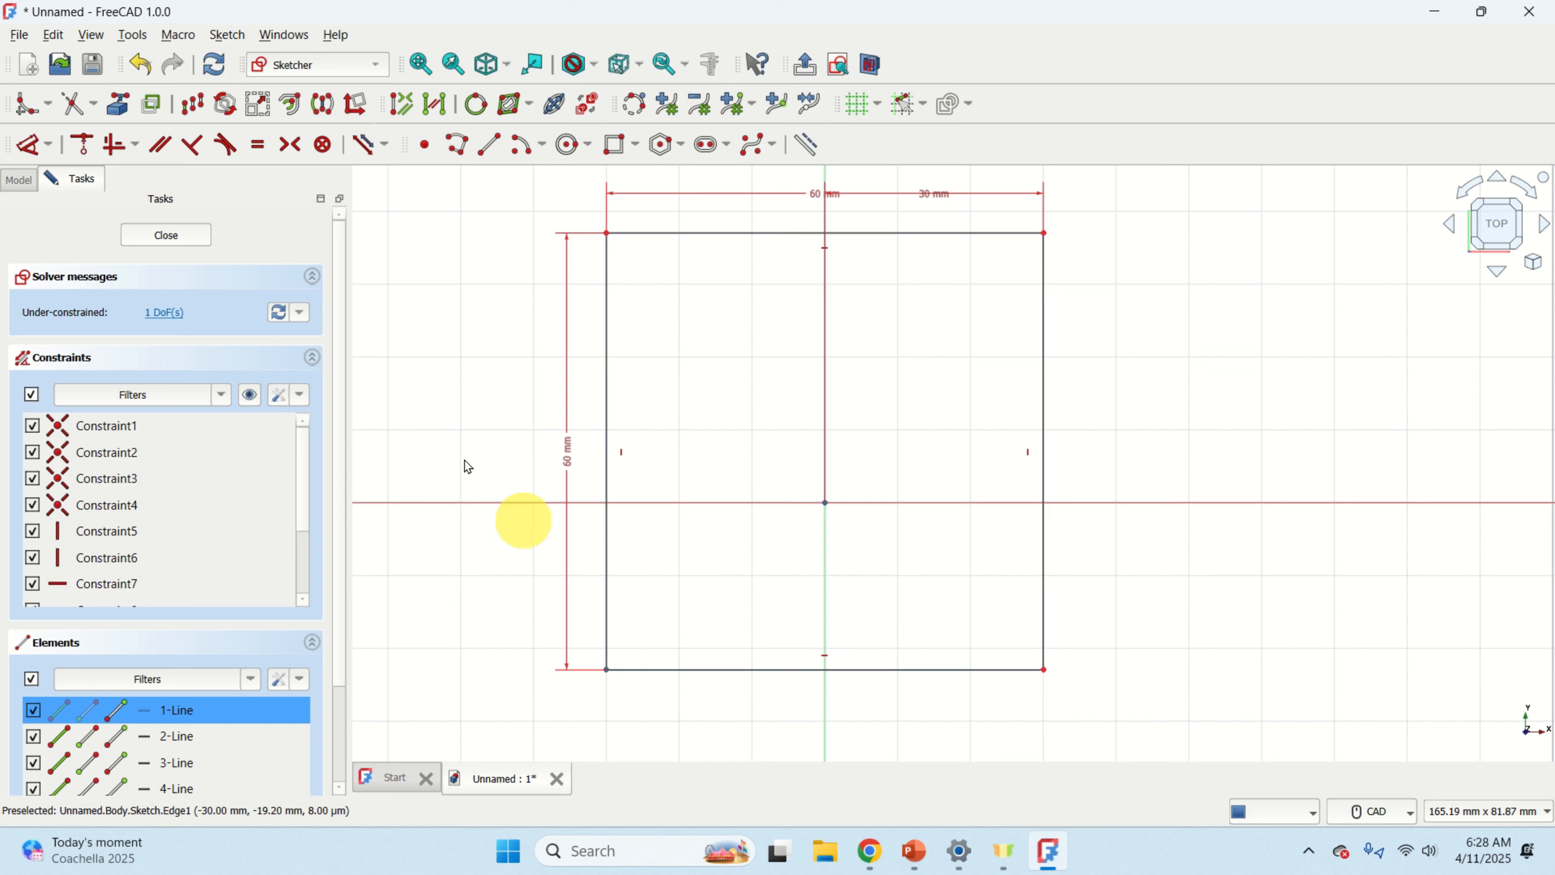
click(48, 145)
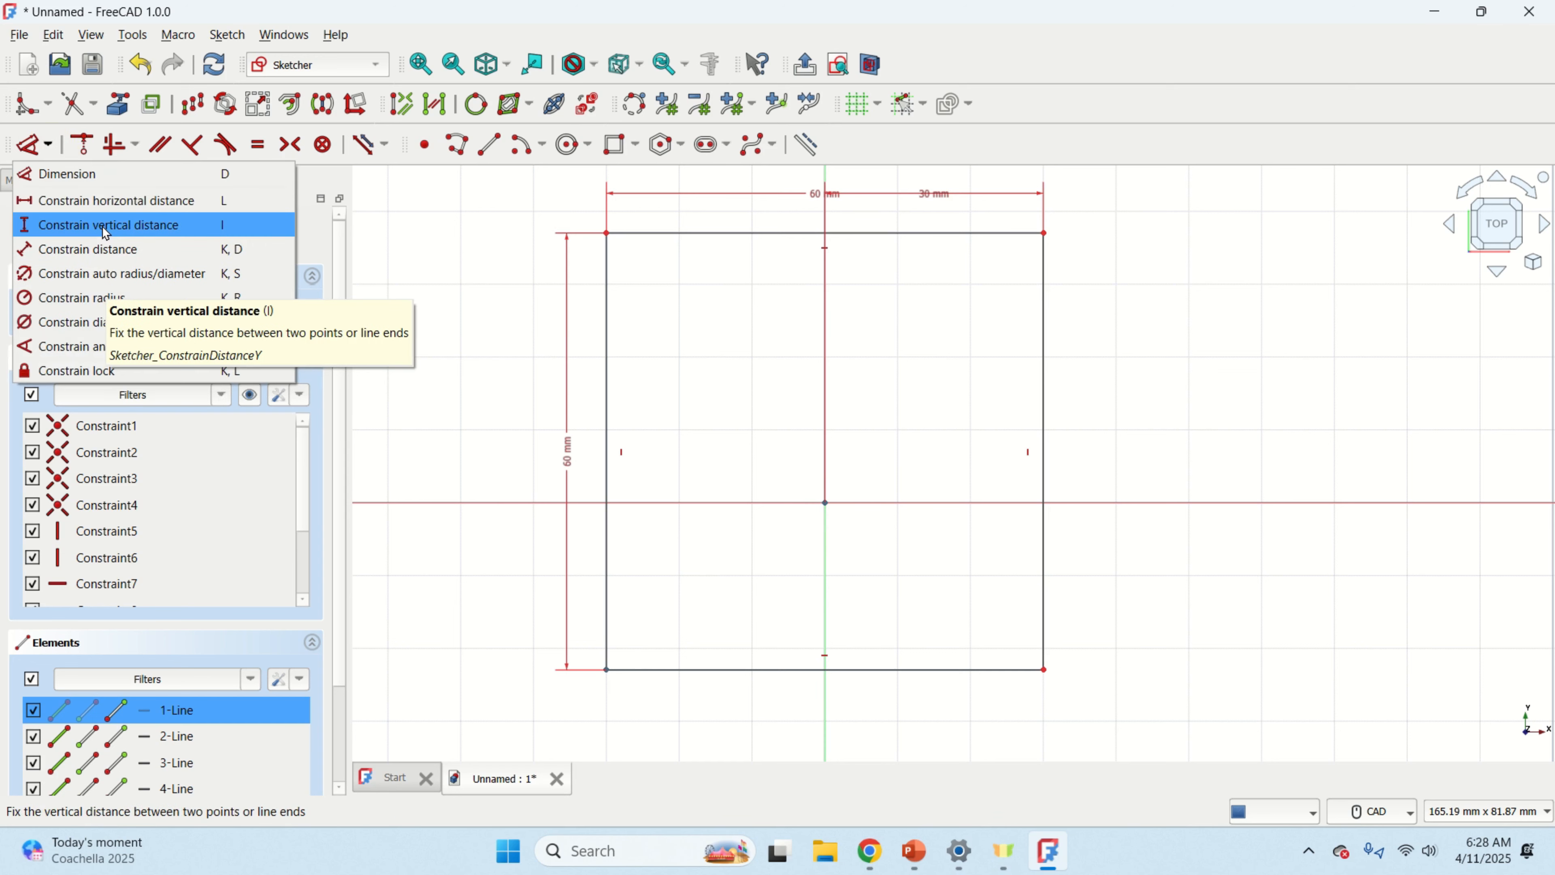
click(111, 226)
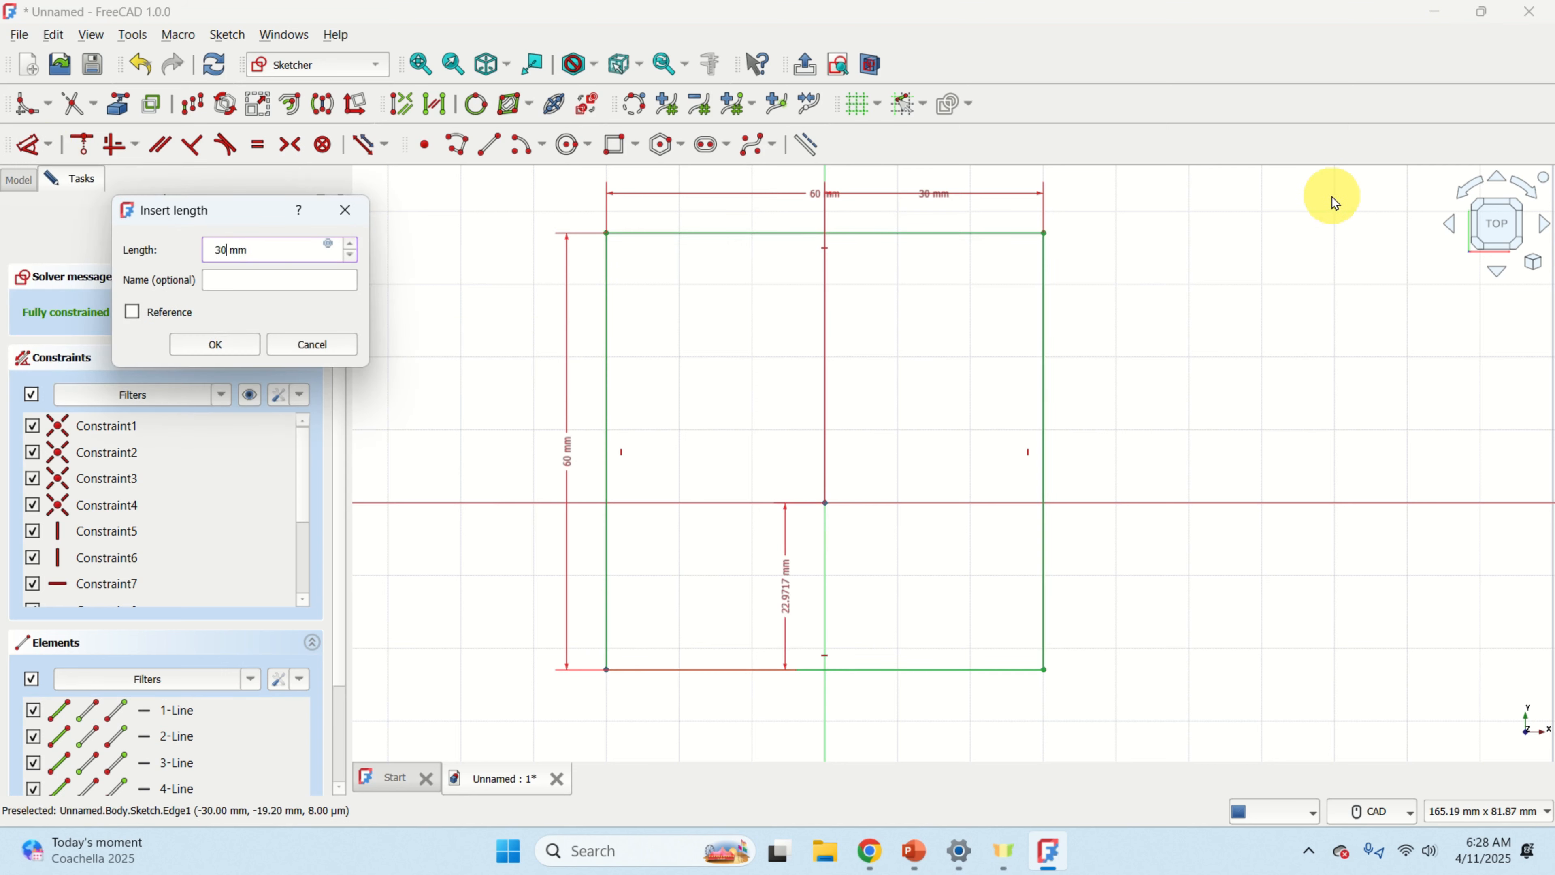
key(Return)
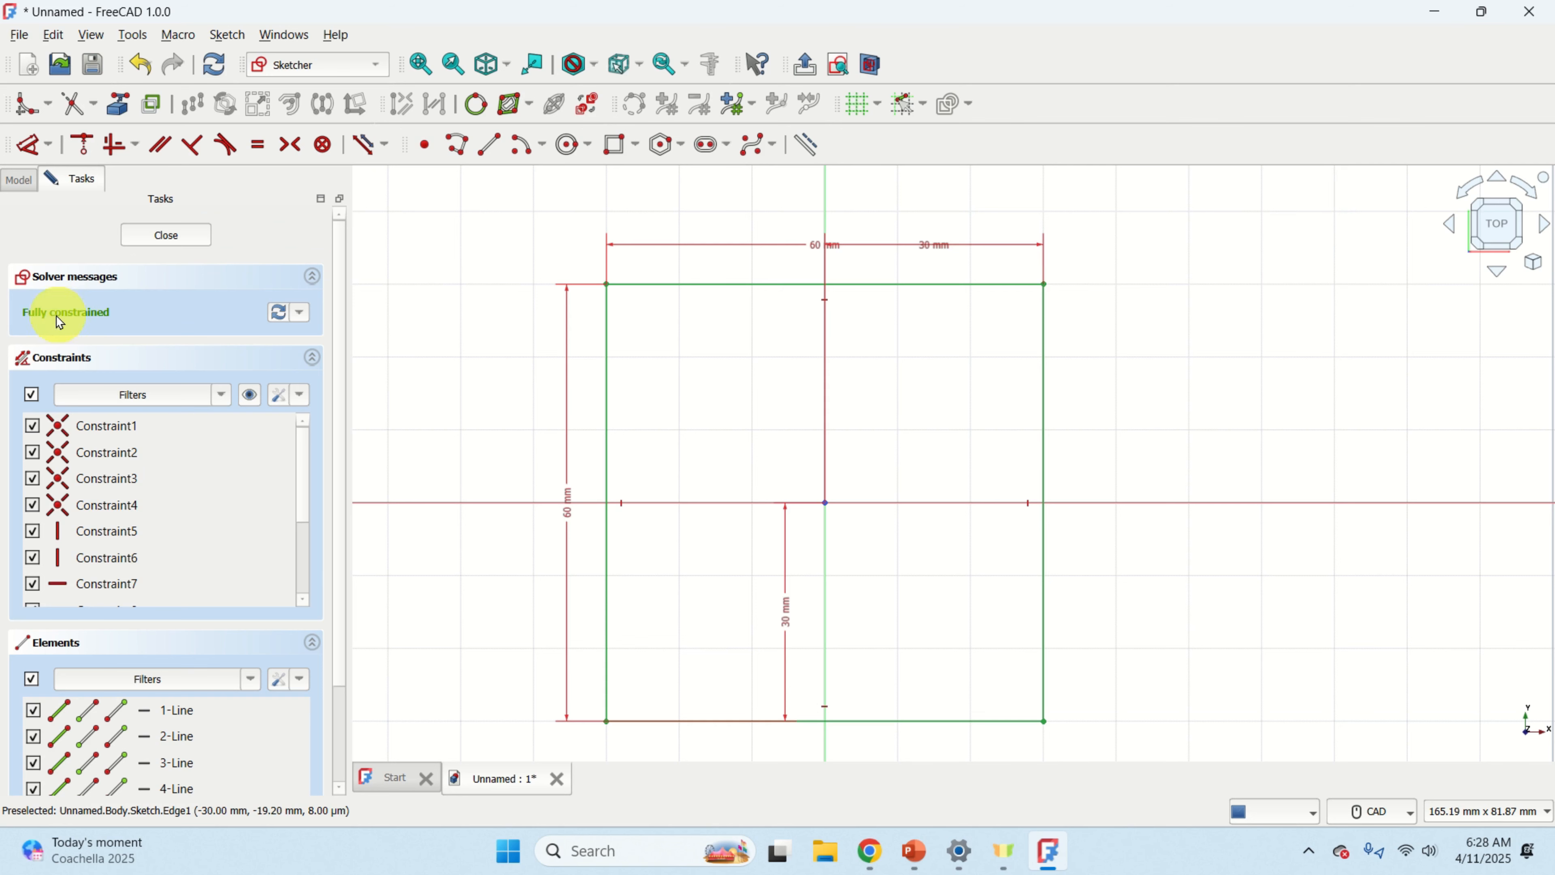
click(183, 240)
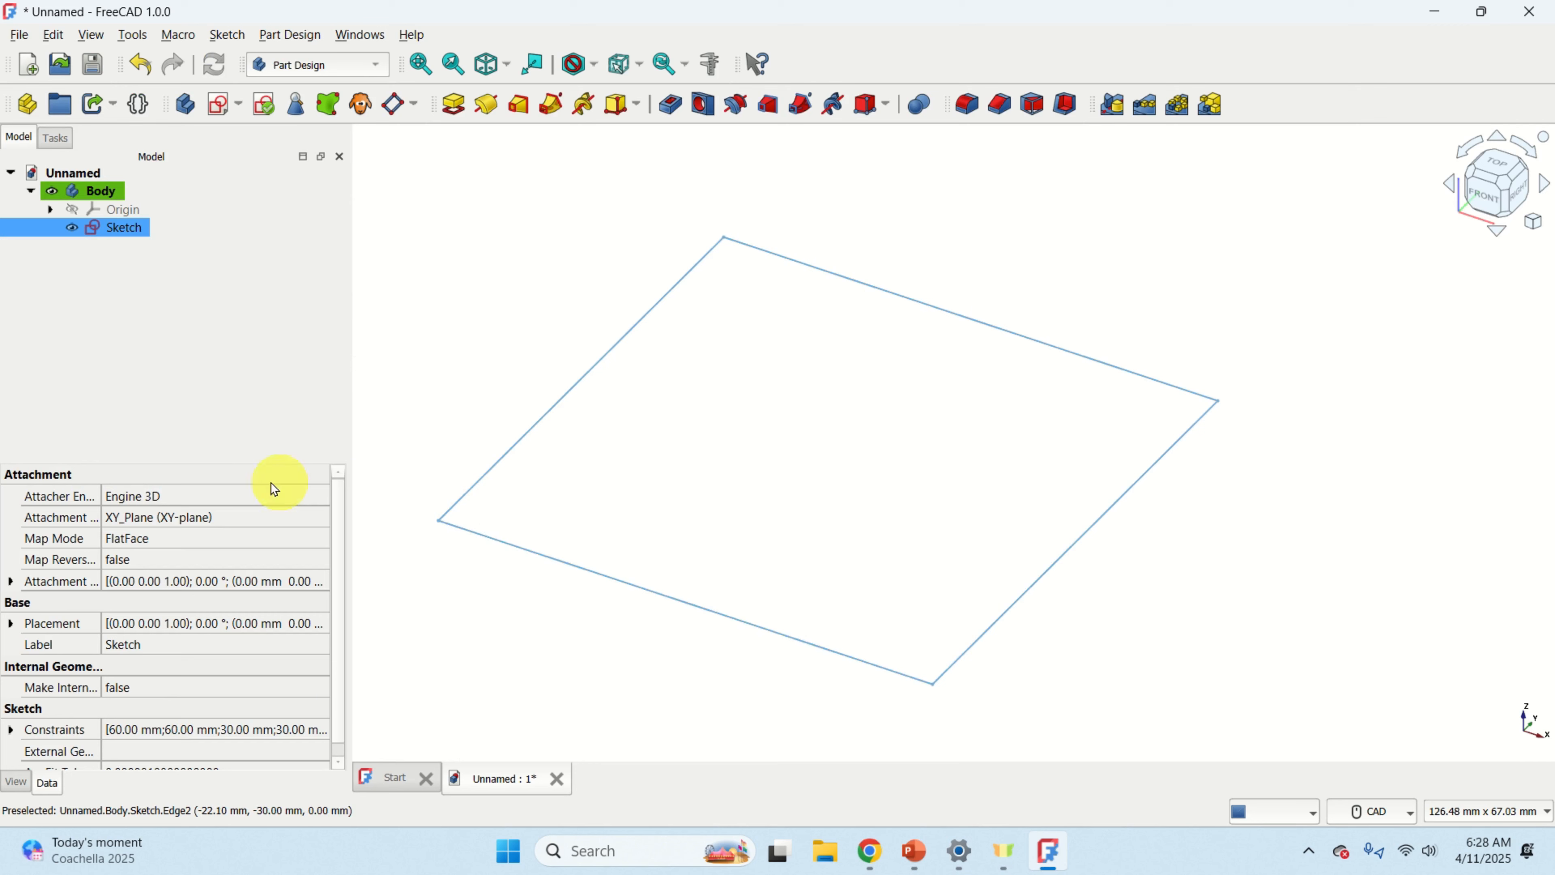
- Pad the square sketch to a length of 15 mm
click(454, 111)
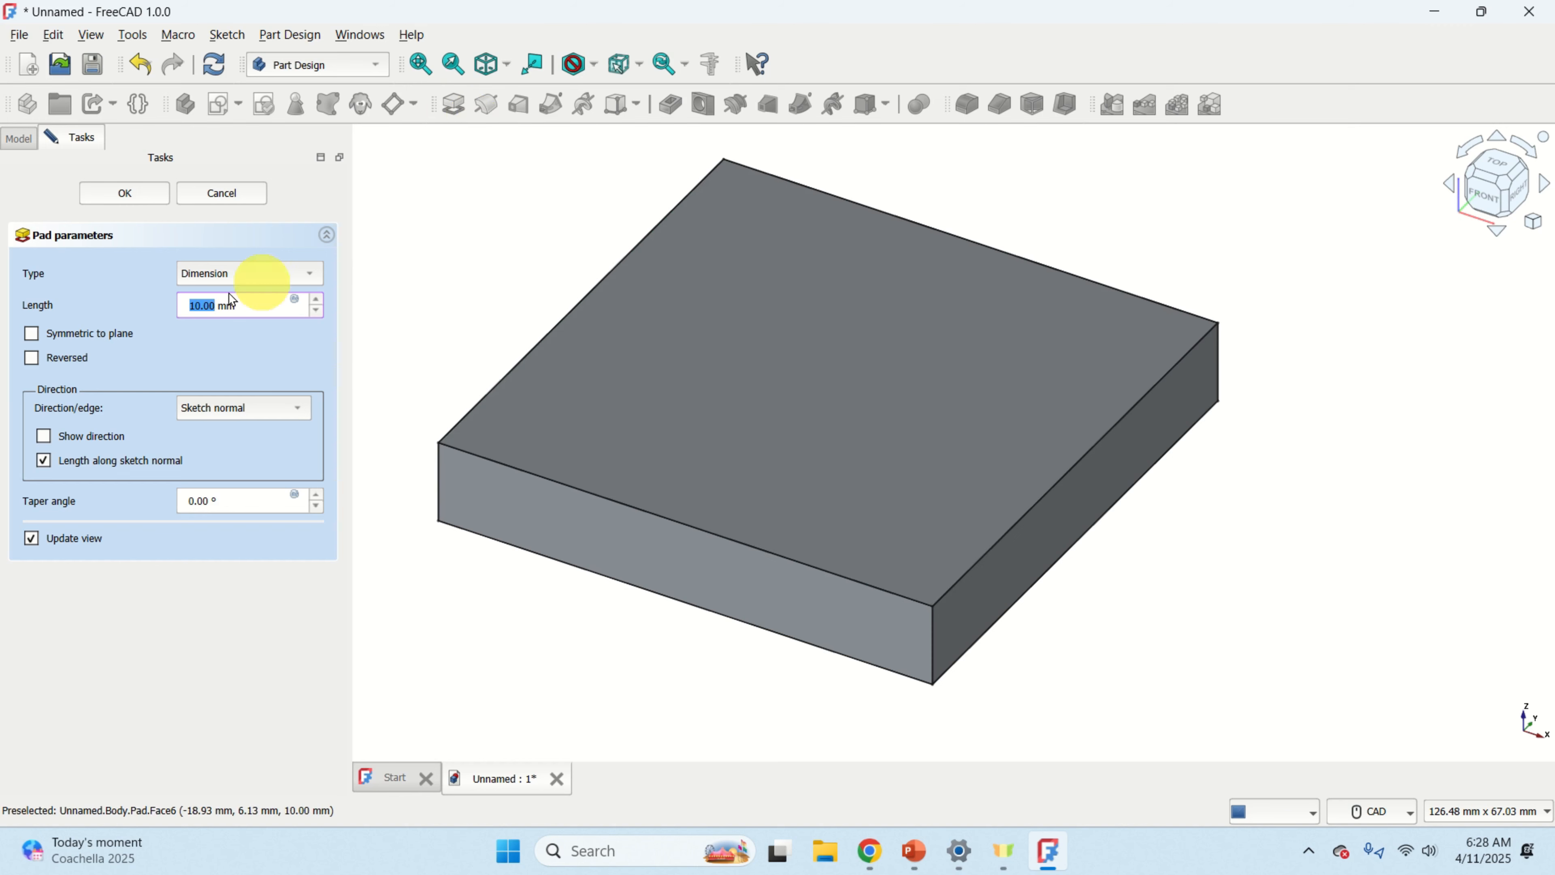
click(317, 299)
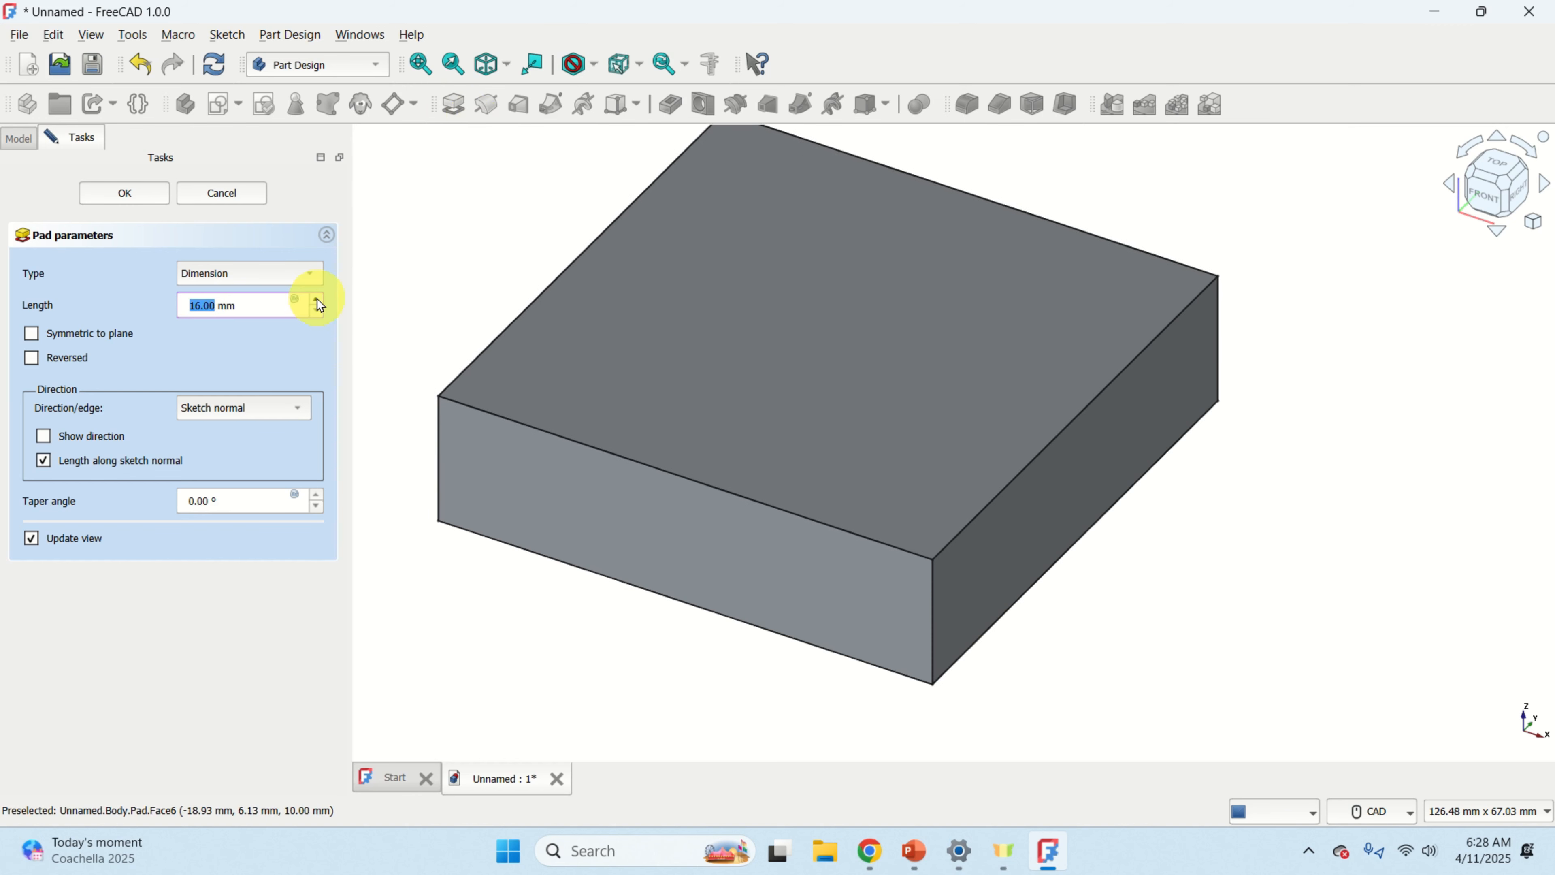
click(319, 312)
click(125, 193)
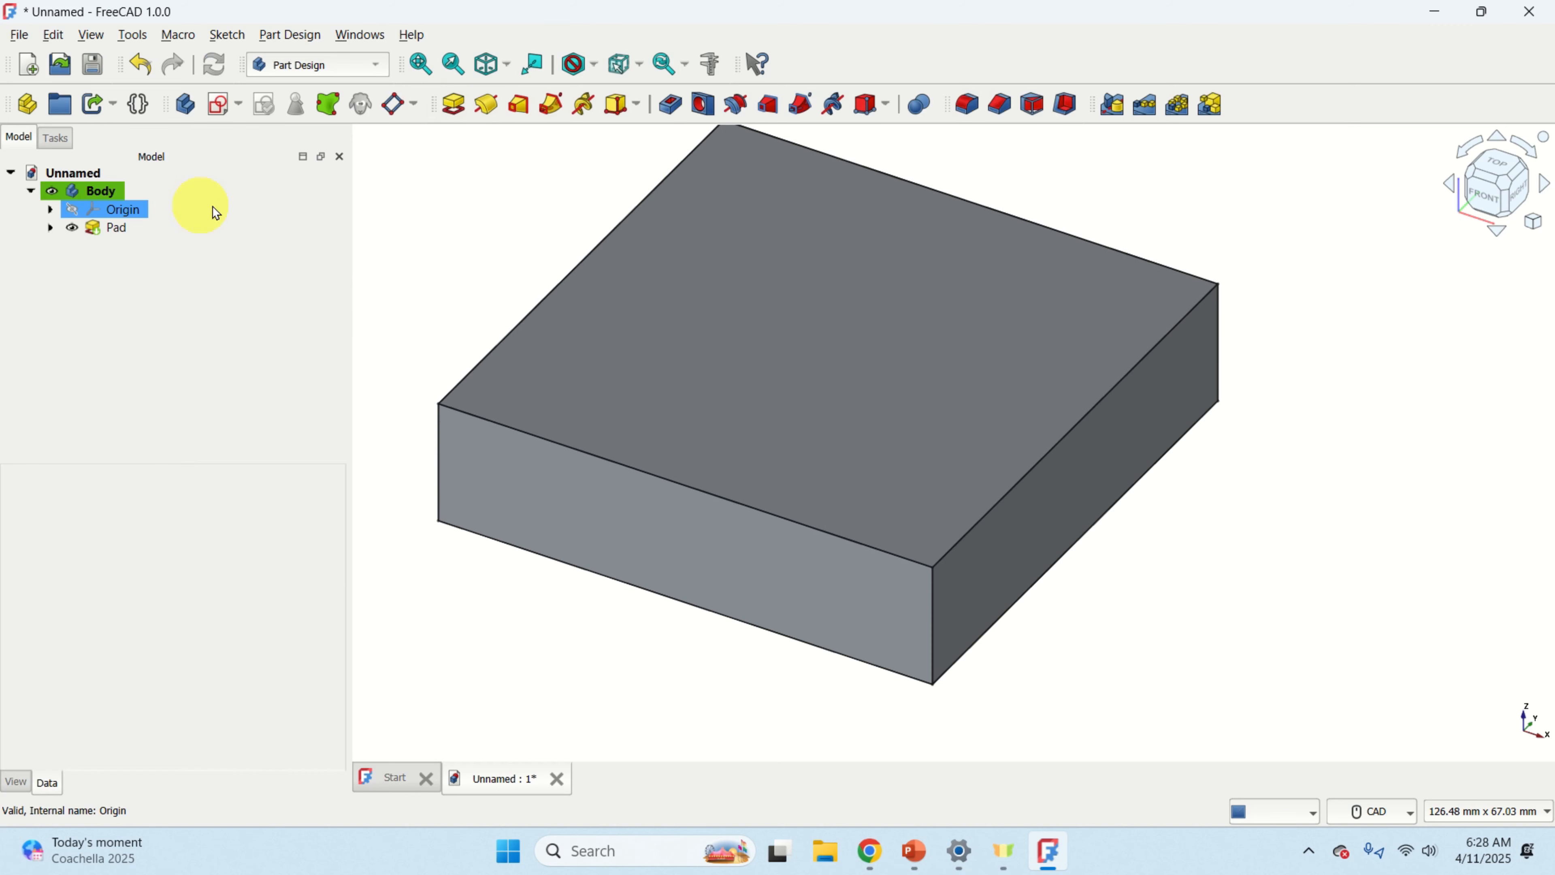
- Create a new sketch in the body on the XY base plane and close it without drawing any geometry
scroll(848, 193, down, 2)
scroll(1059, 247, up, 1)
middle_drag(1059, 248, 1090, 432)
scroll(1090, 432, down, 1)
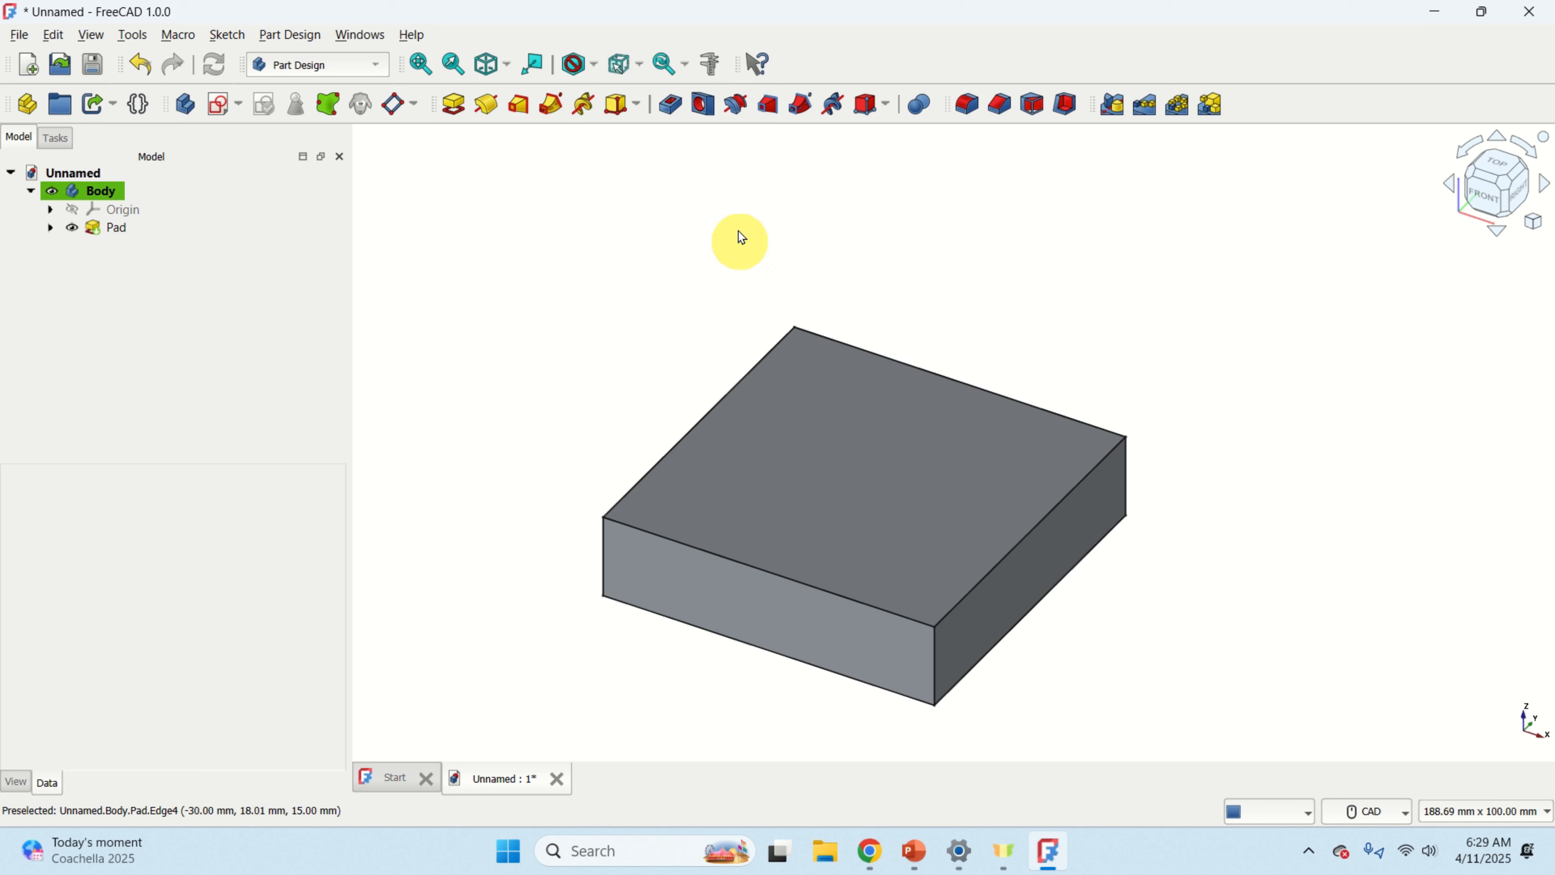
click(117, 196)
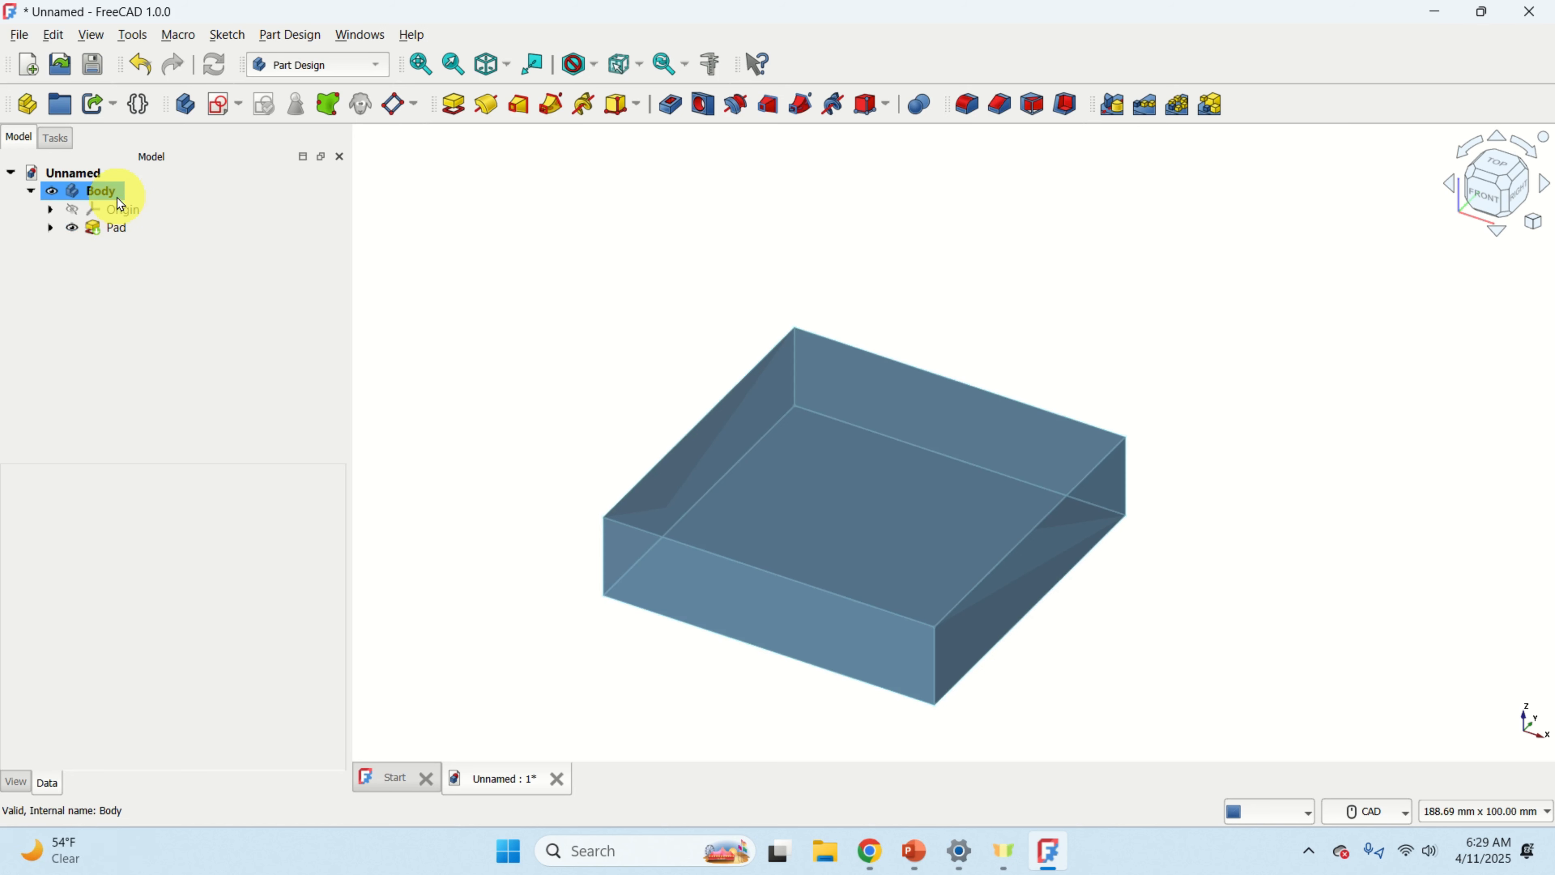
click(417, 330)
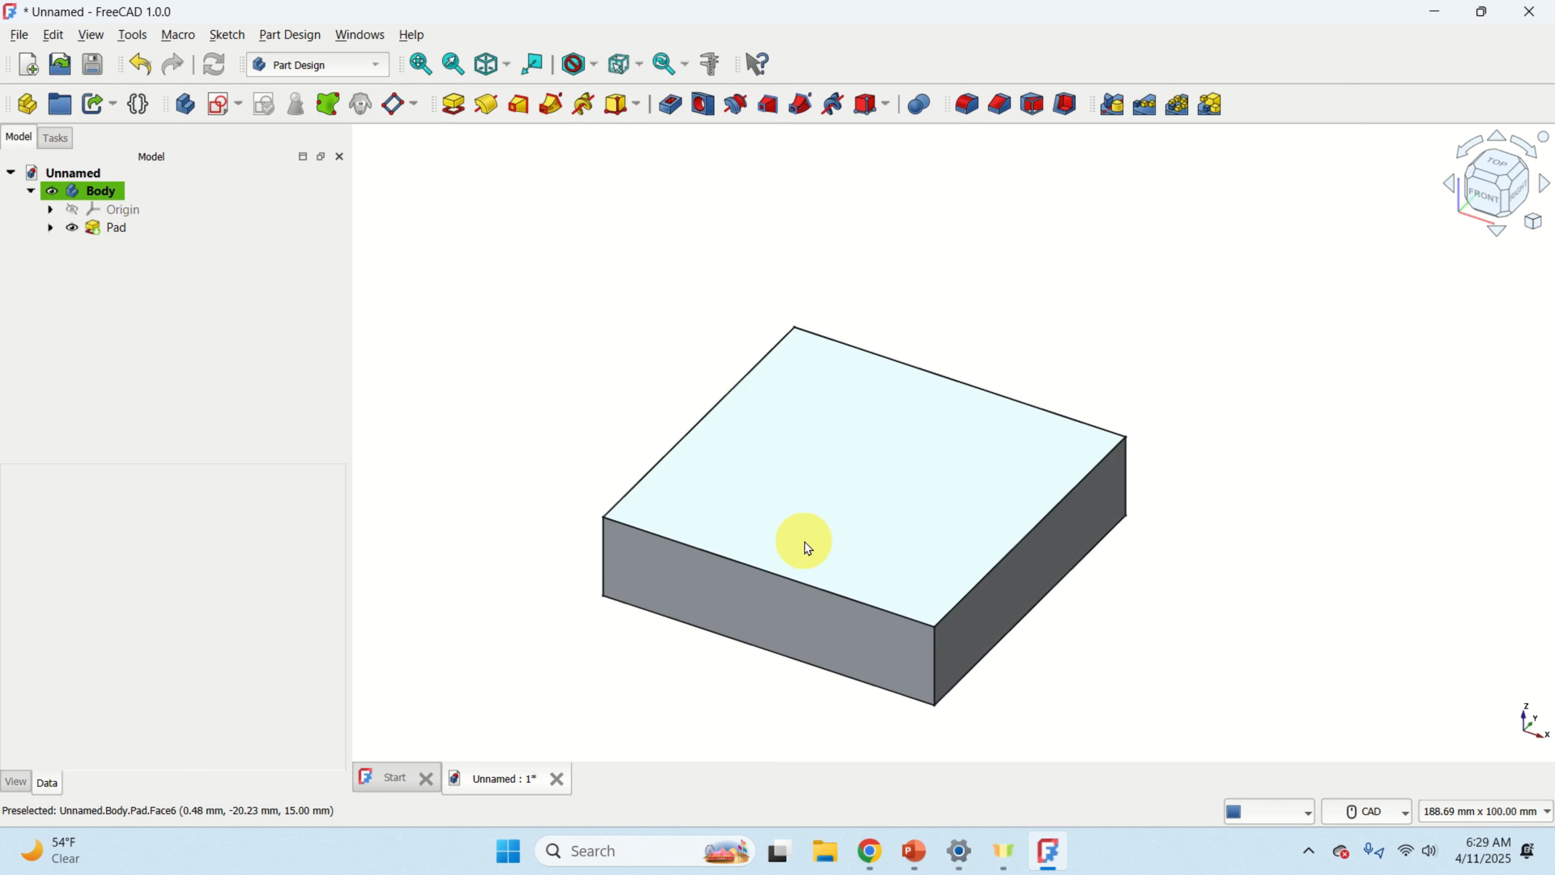
click(113, 213)
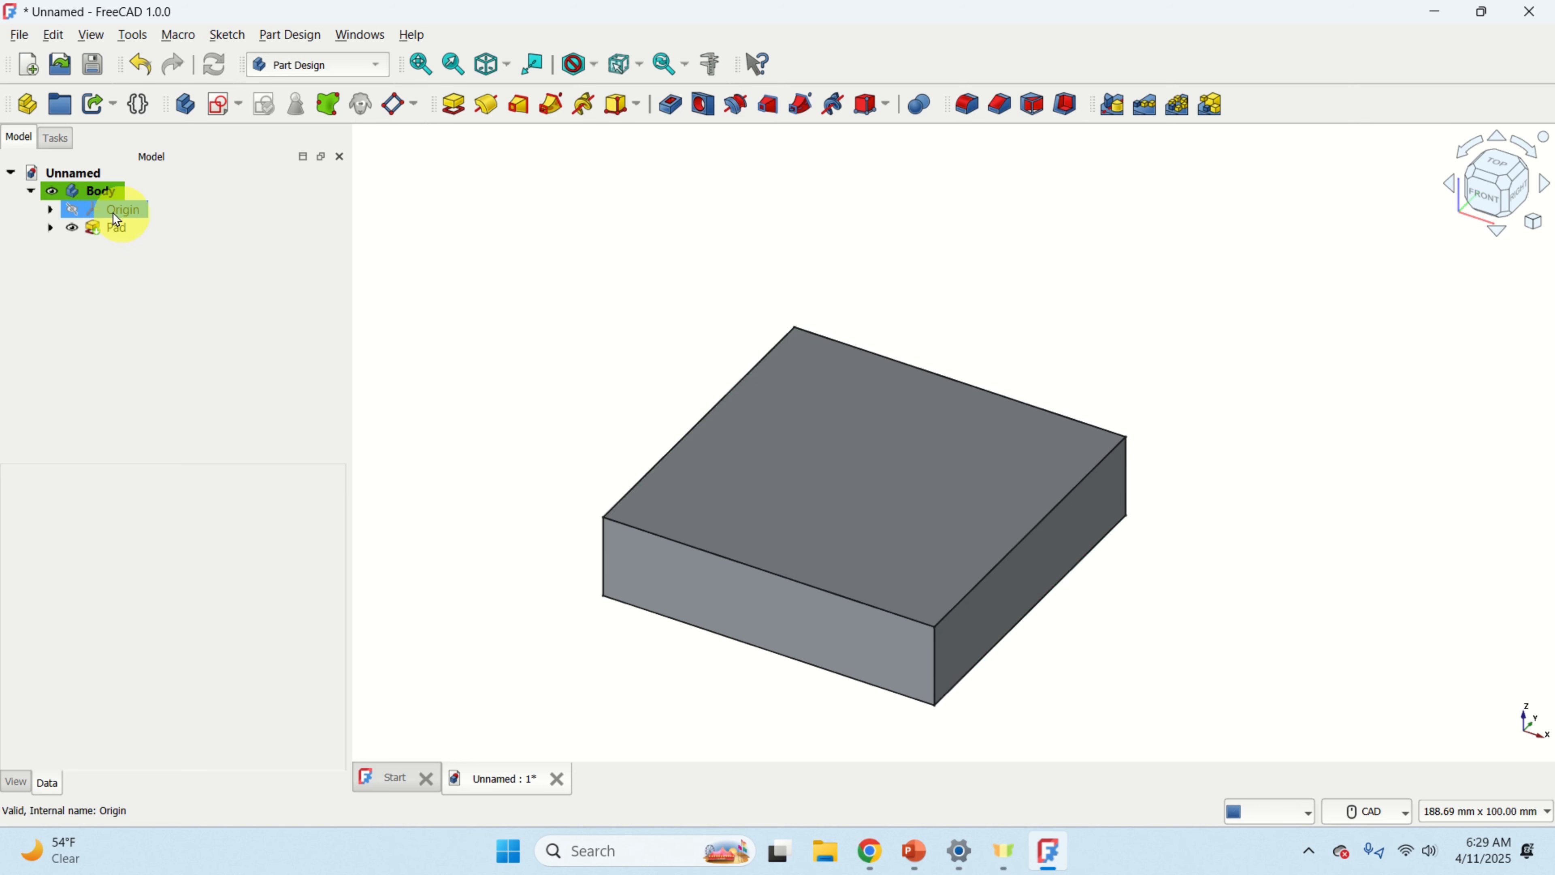
click(103, 193)
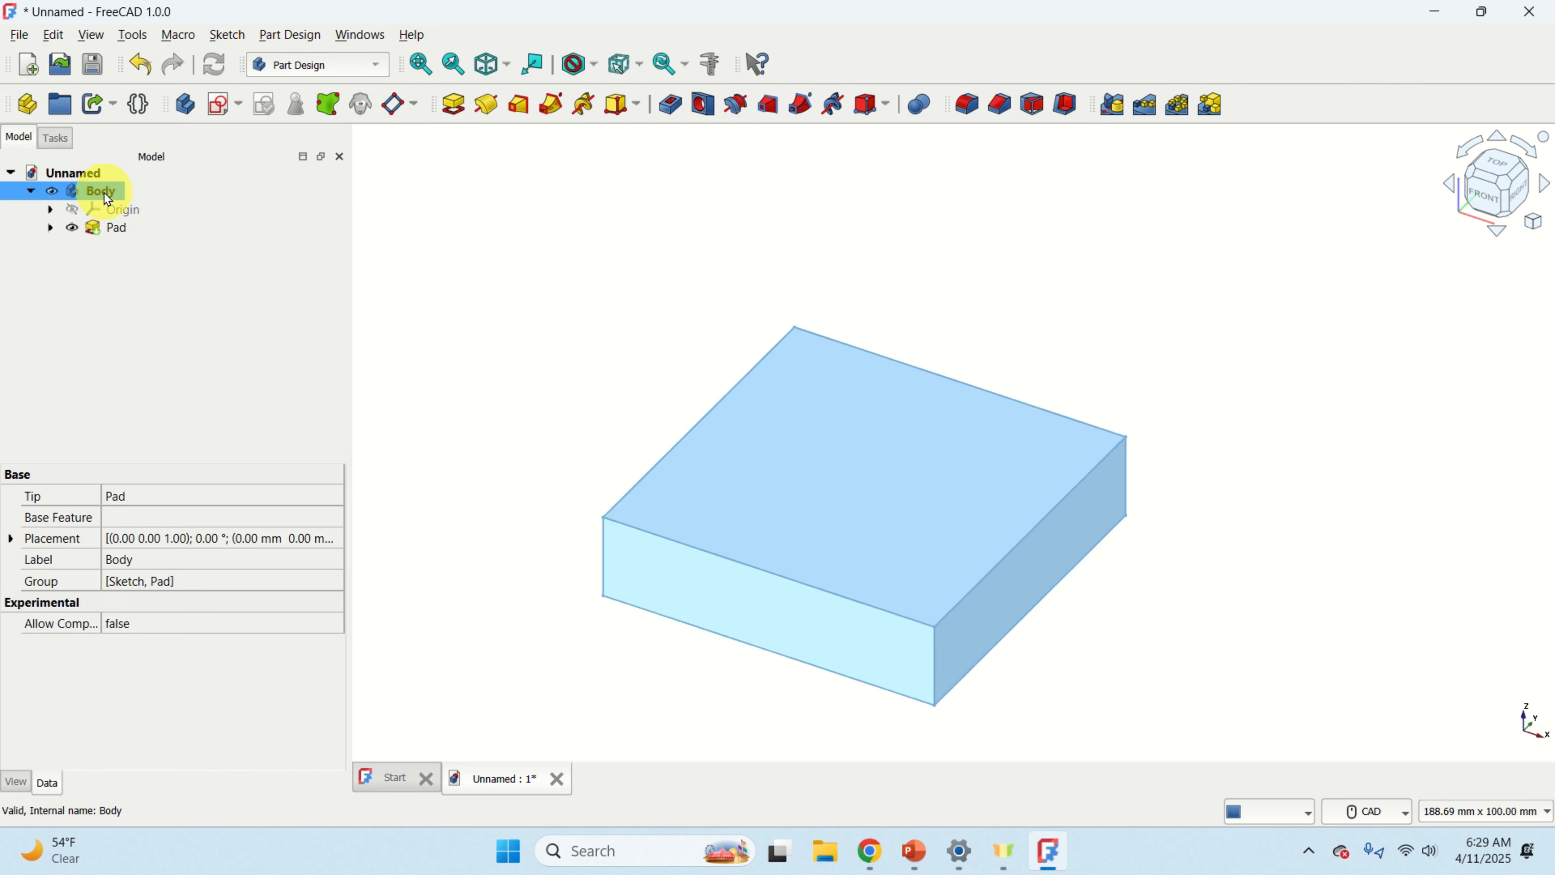
click(224, 103)
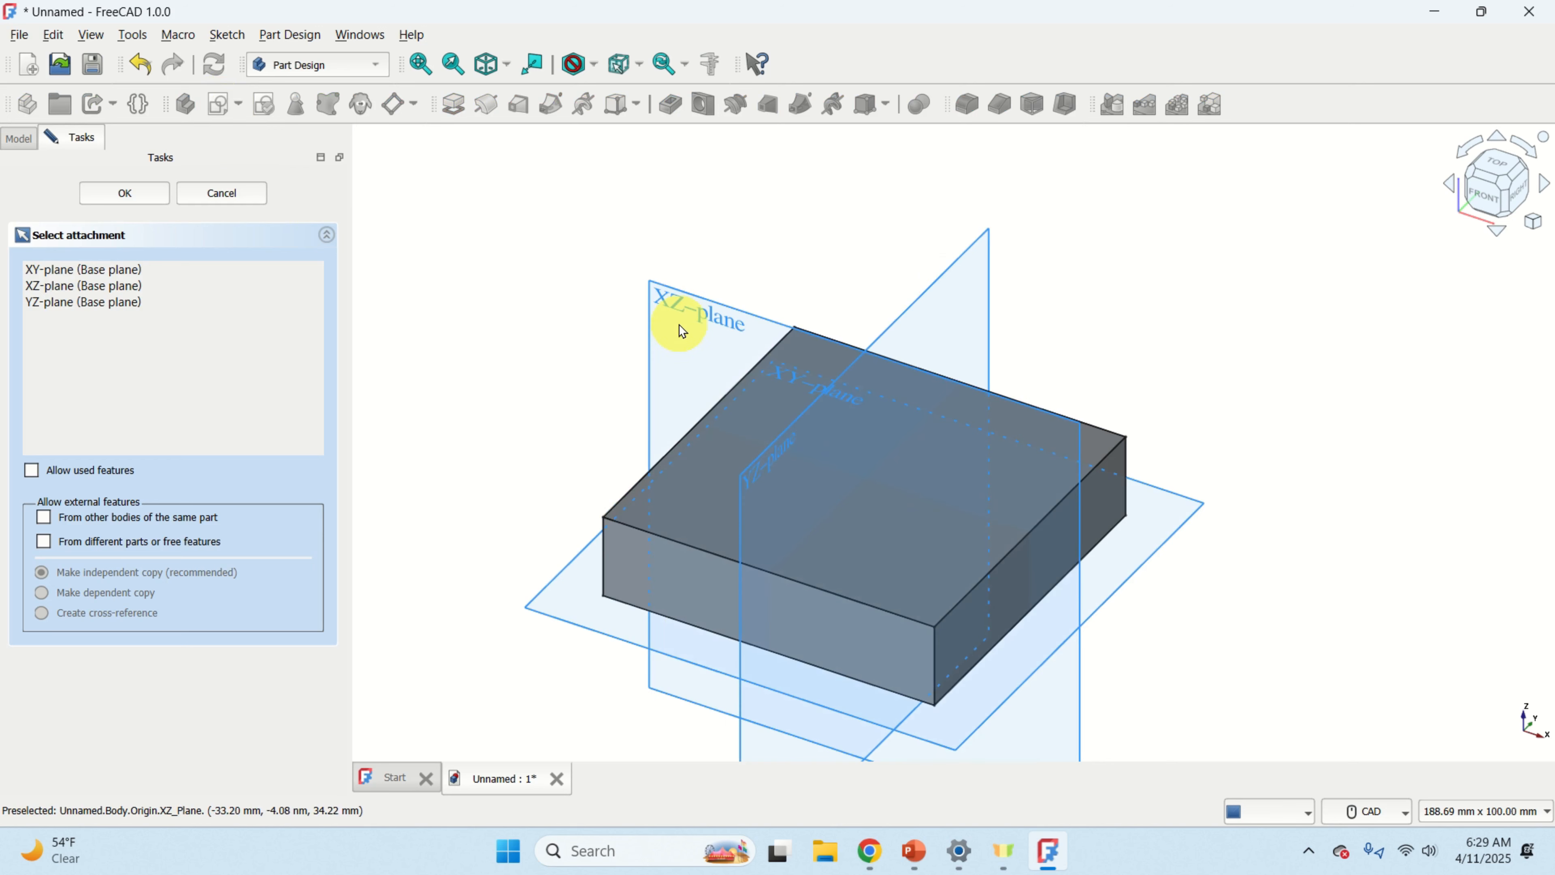
click(121, 272)
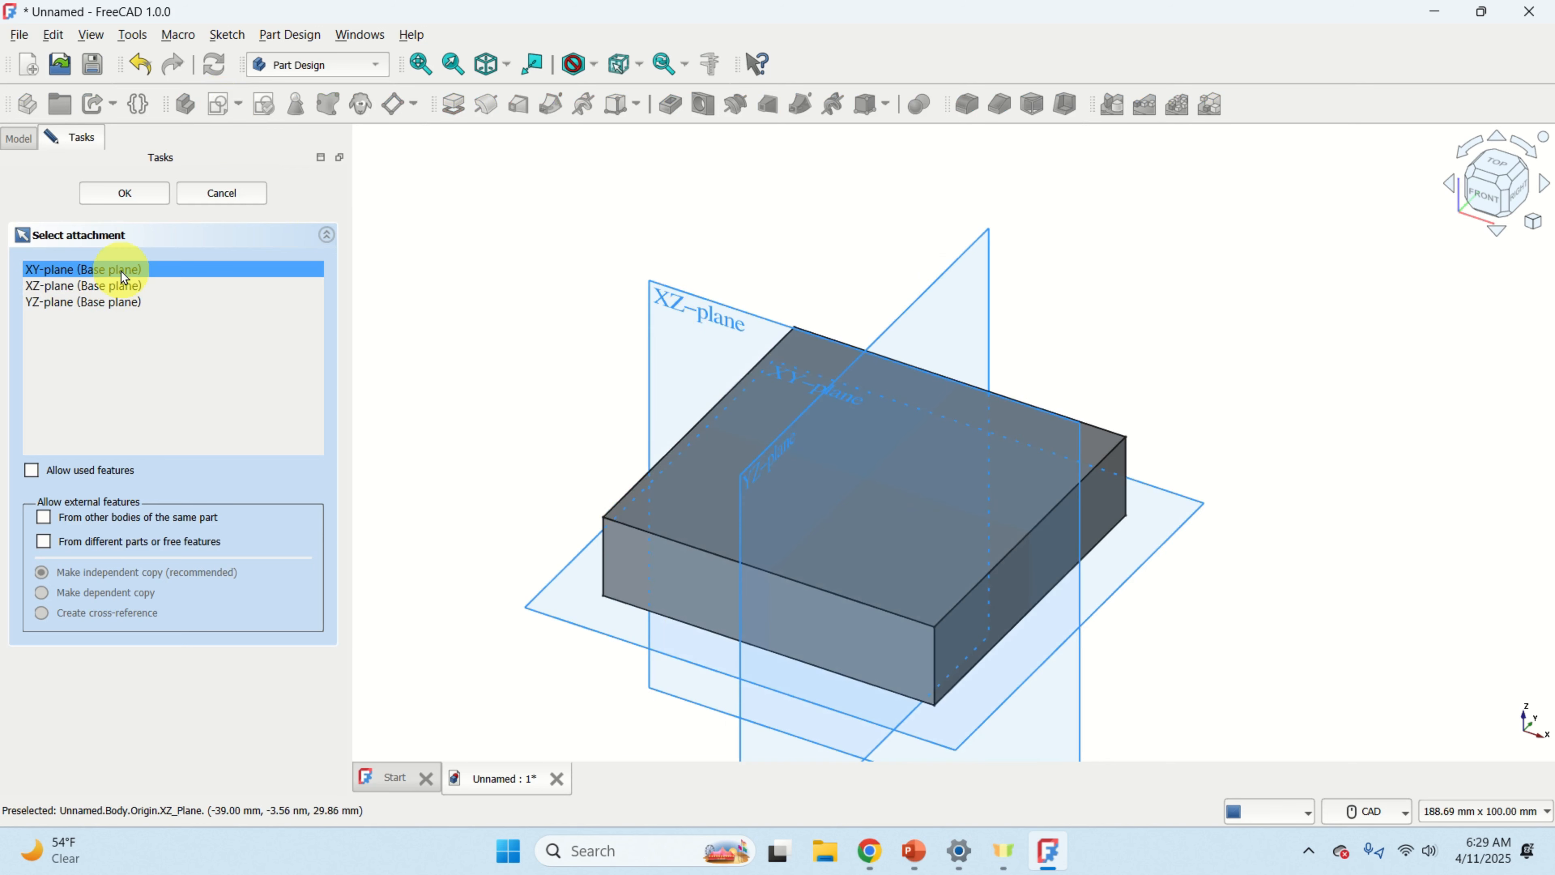
click(140, 194)
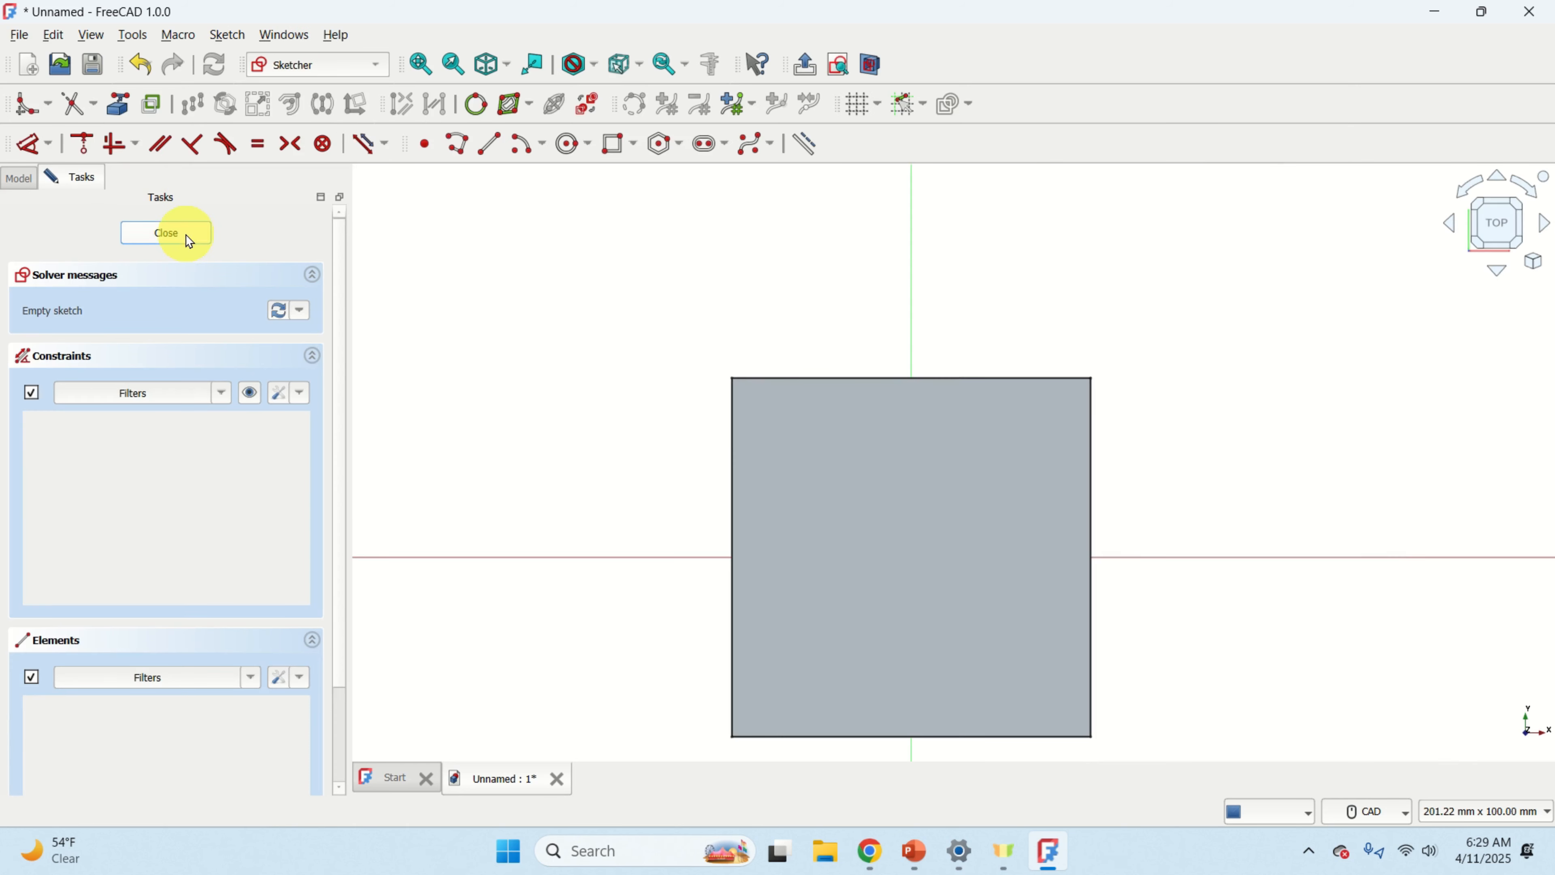
click(165, 233)
click(207, 267)
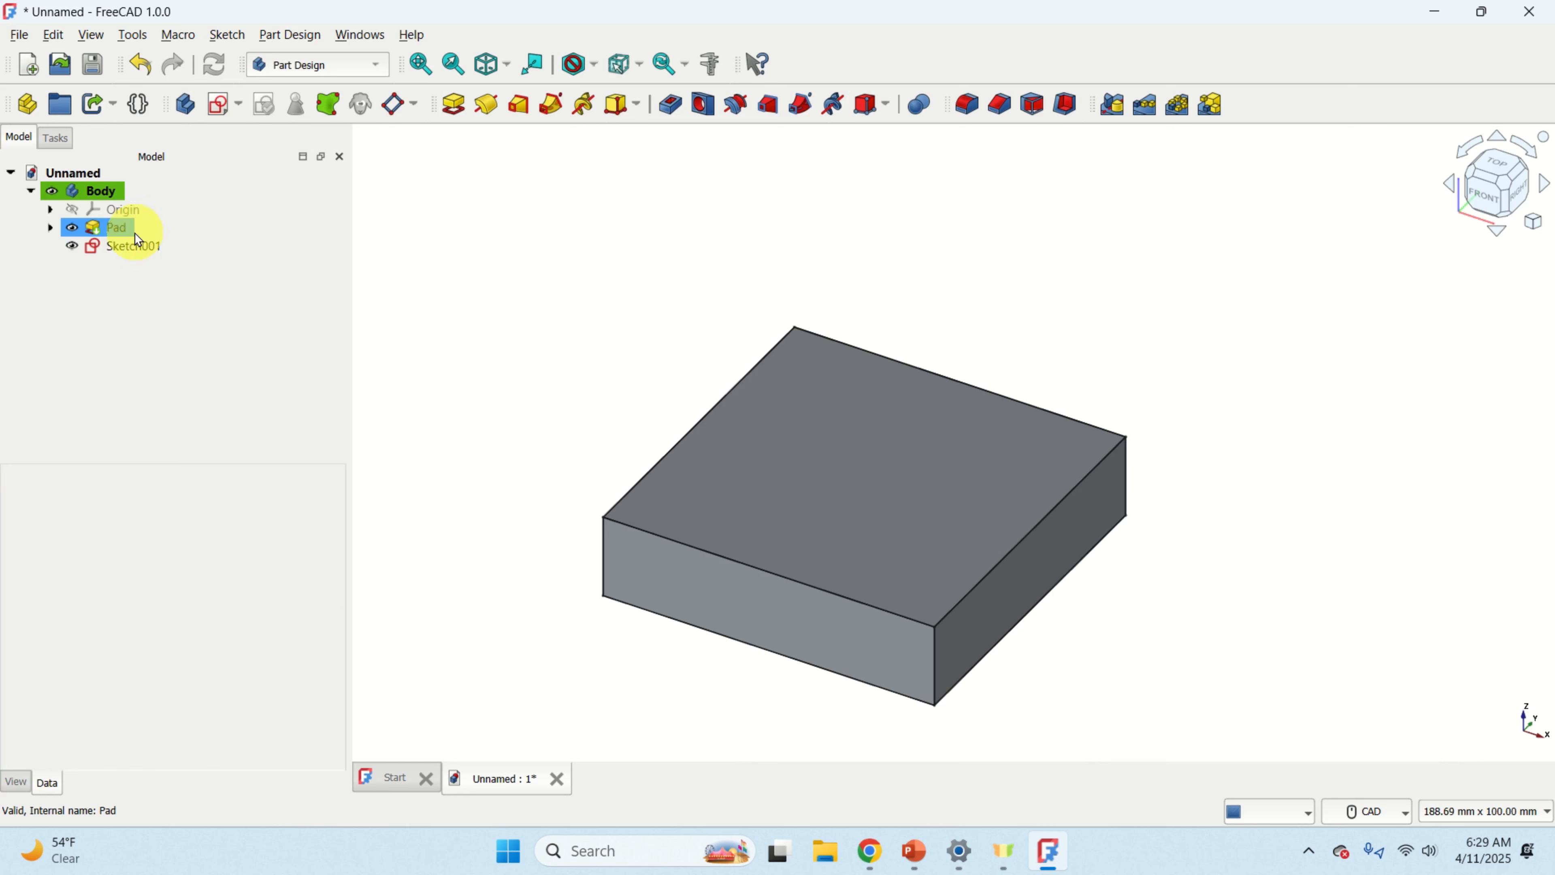
- Examine the pad, the square sketch inside it and the separate empty sketch in the model tree
click(145, 246)
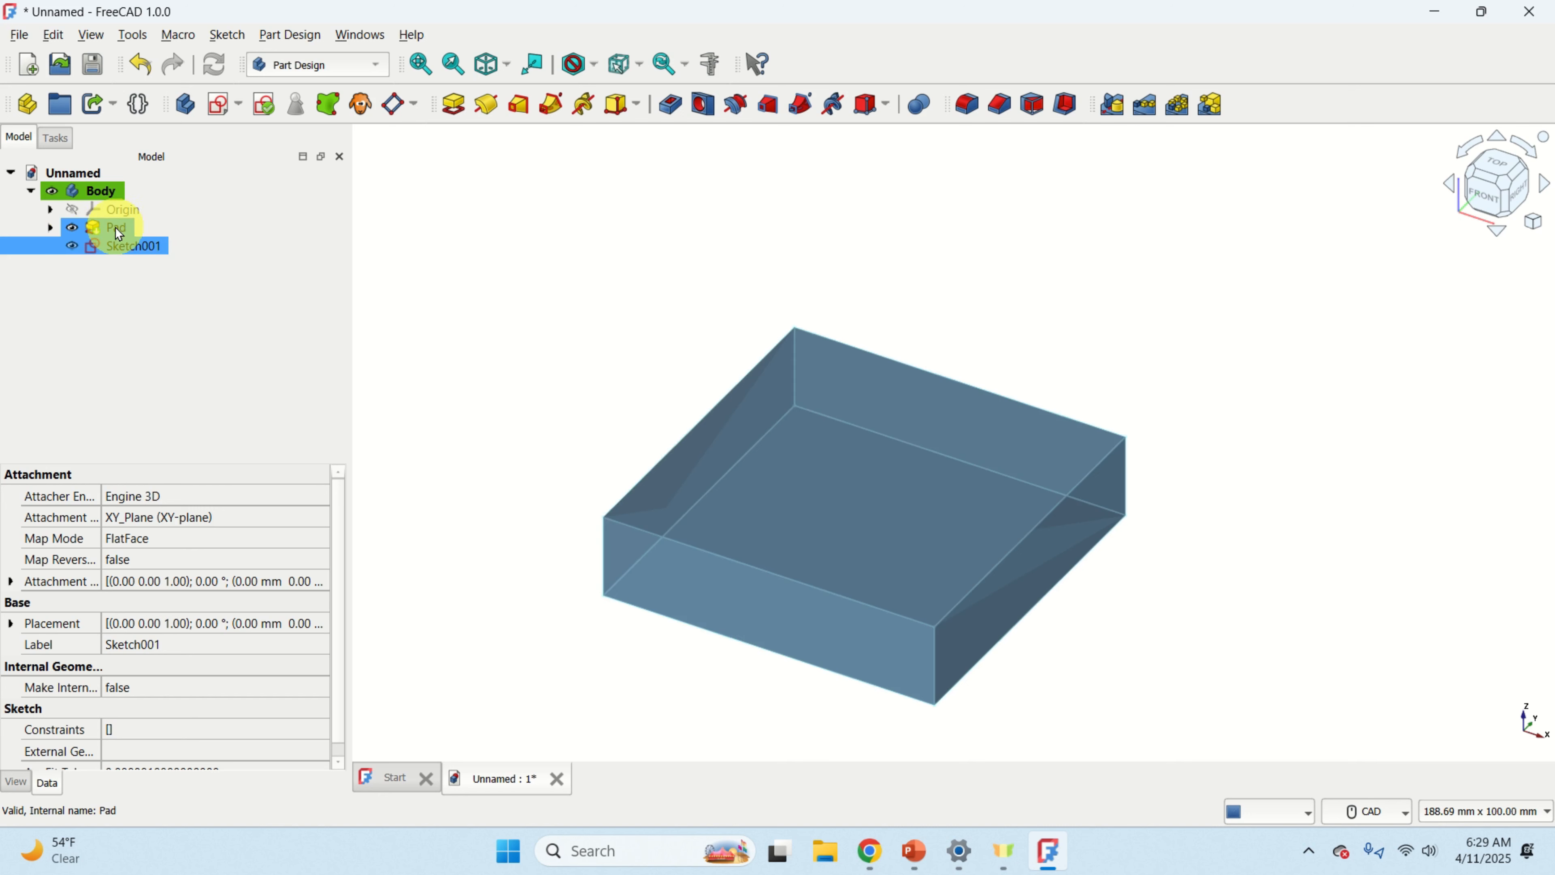
click(50, 229)
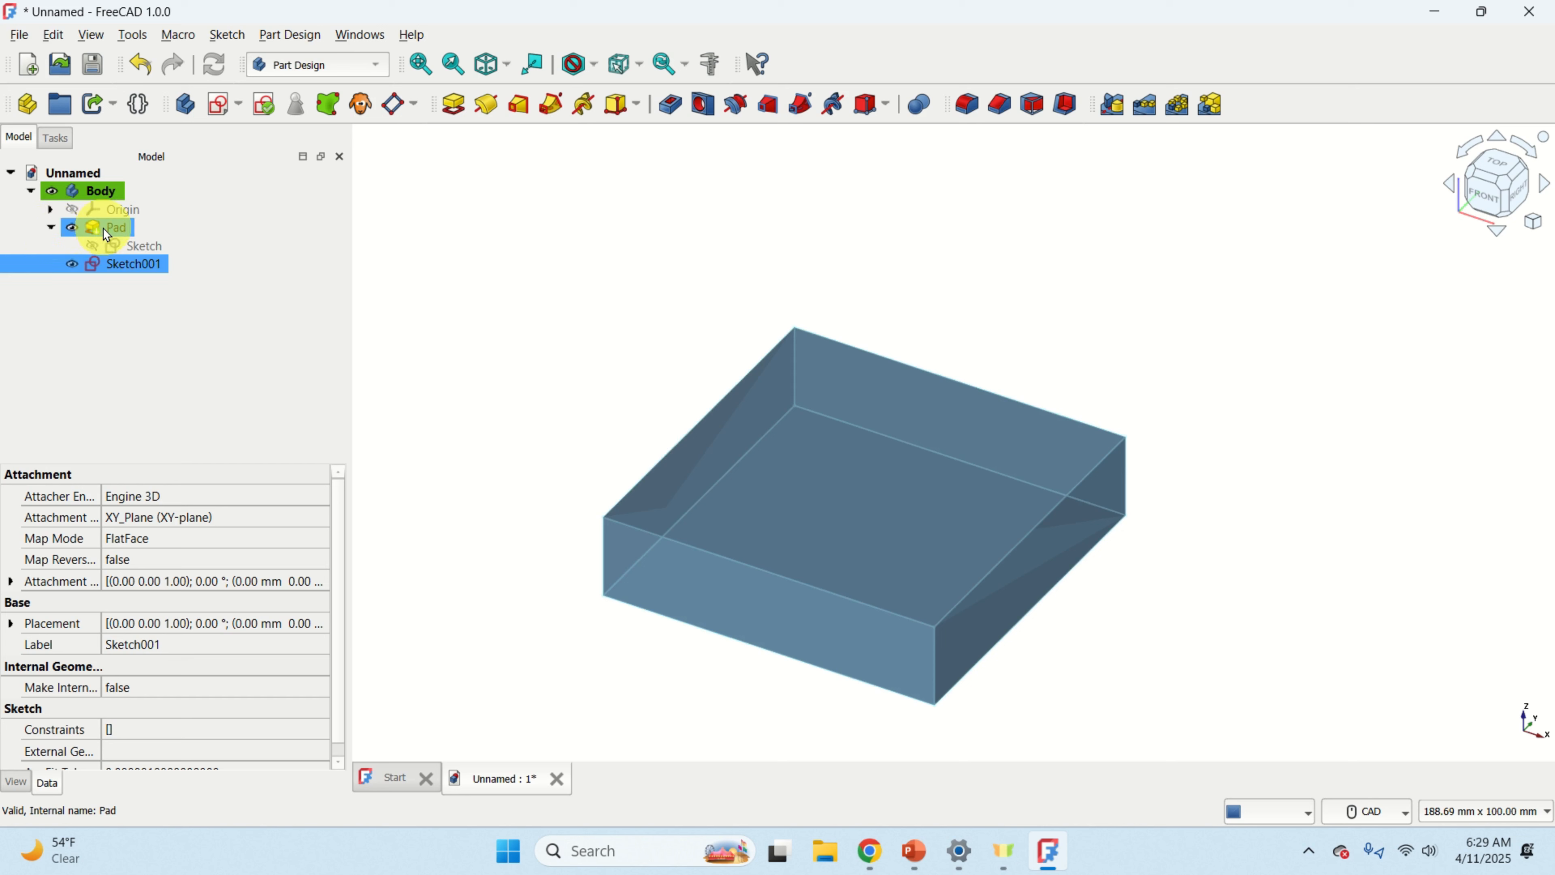
click(120, 236)
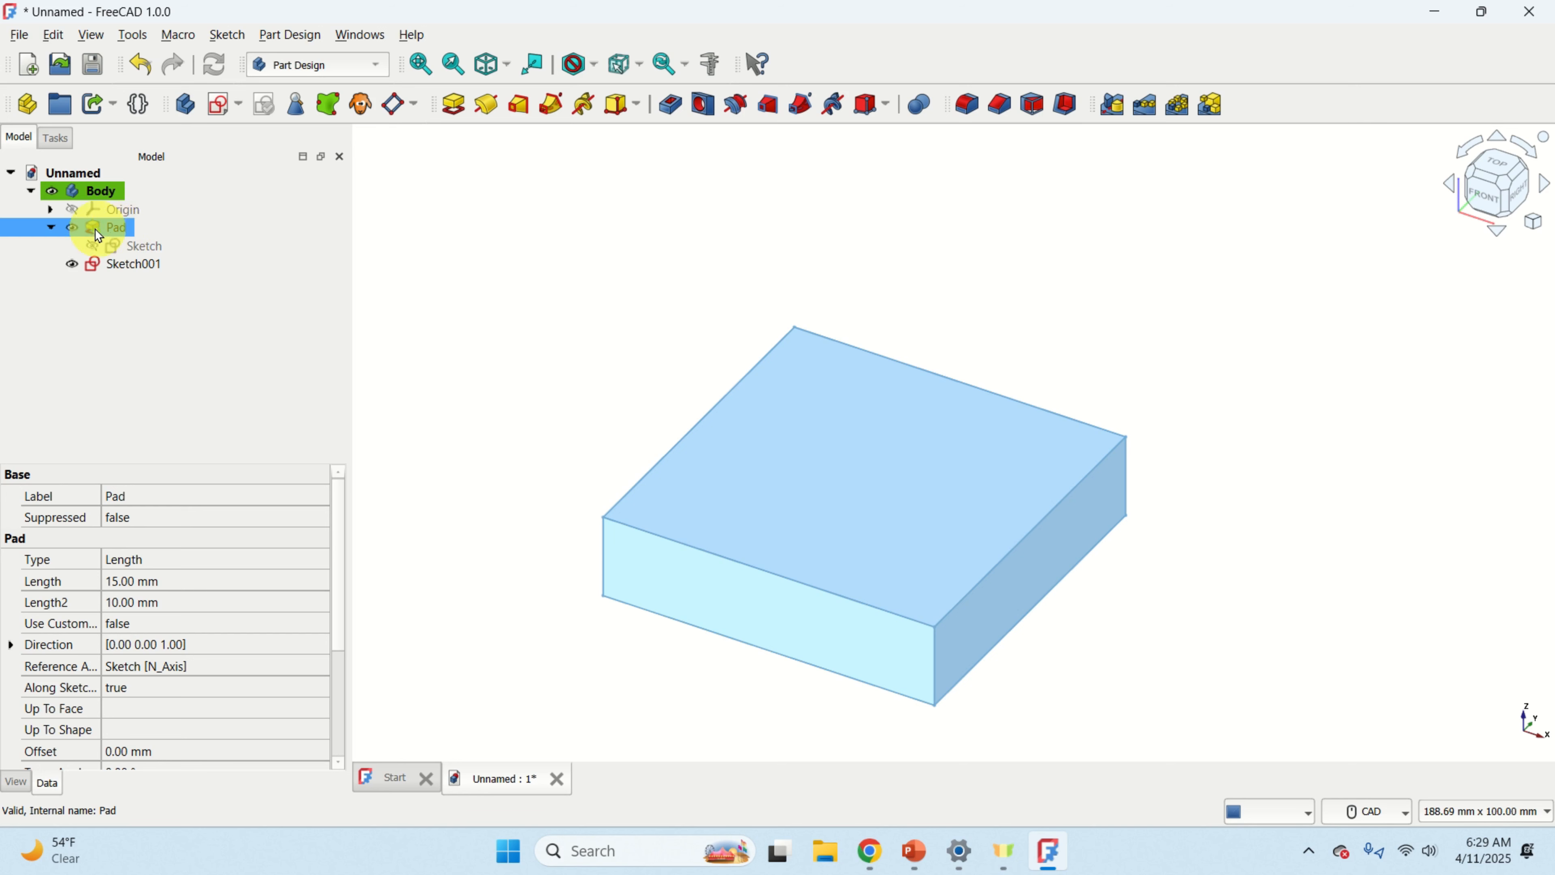
click(74, 227)
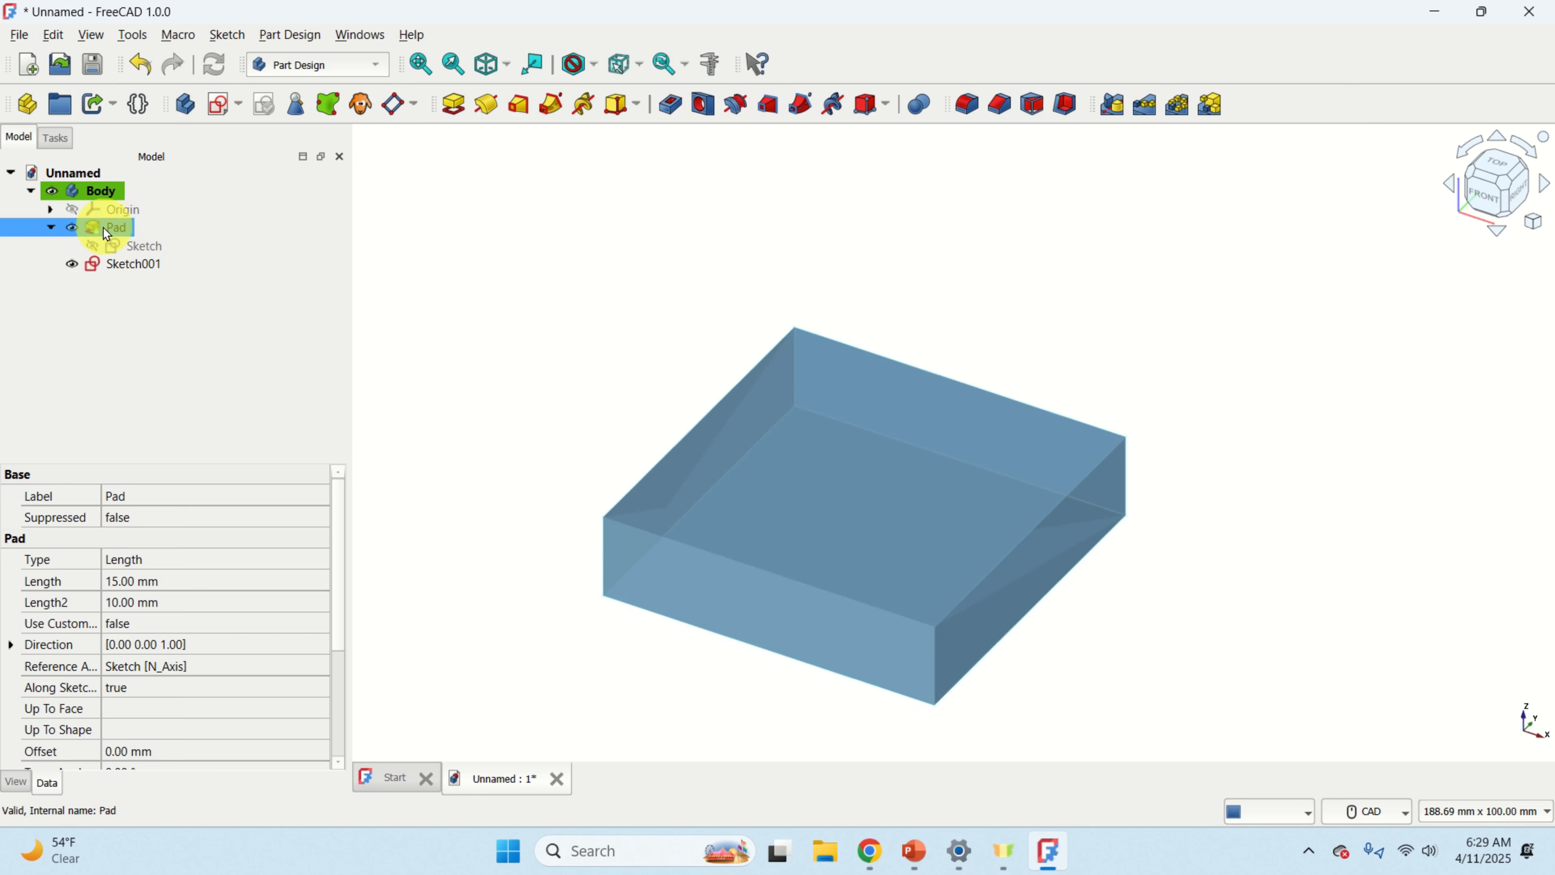
click(152, 251)
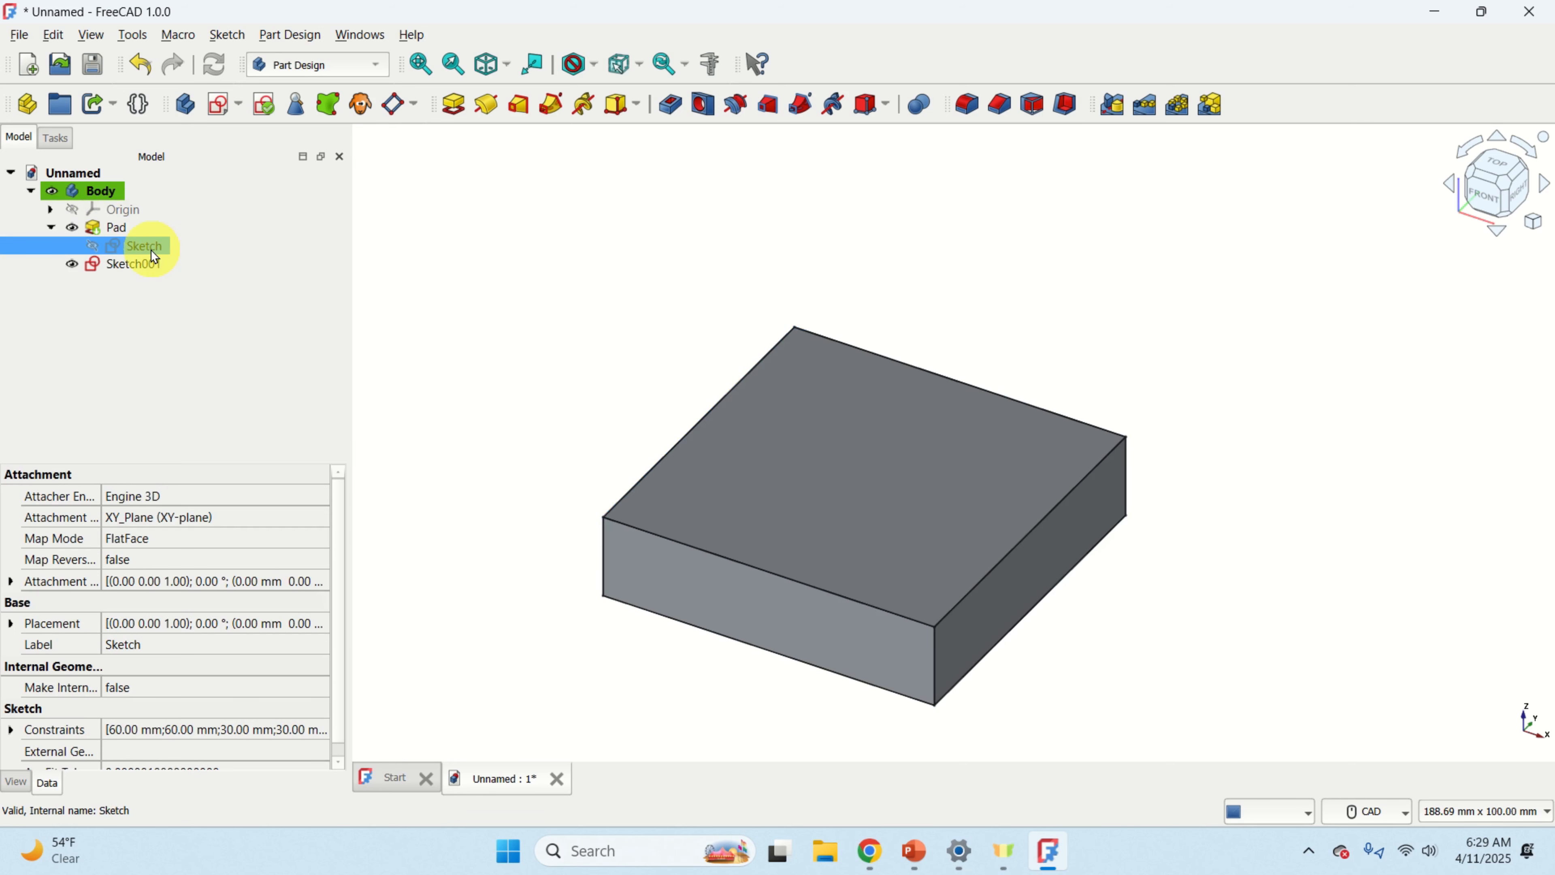
double_click(150, 249)
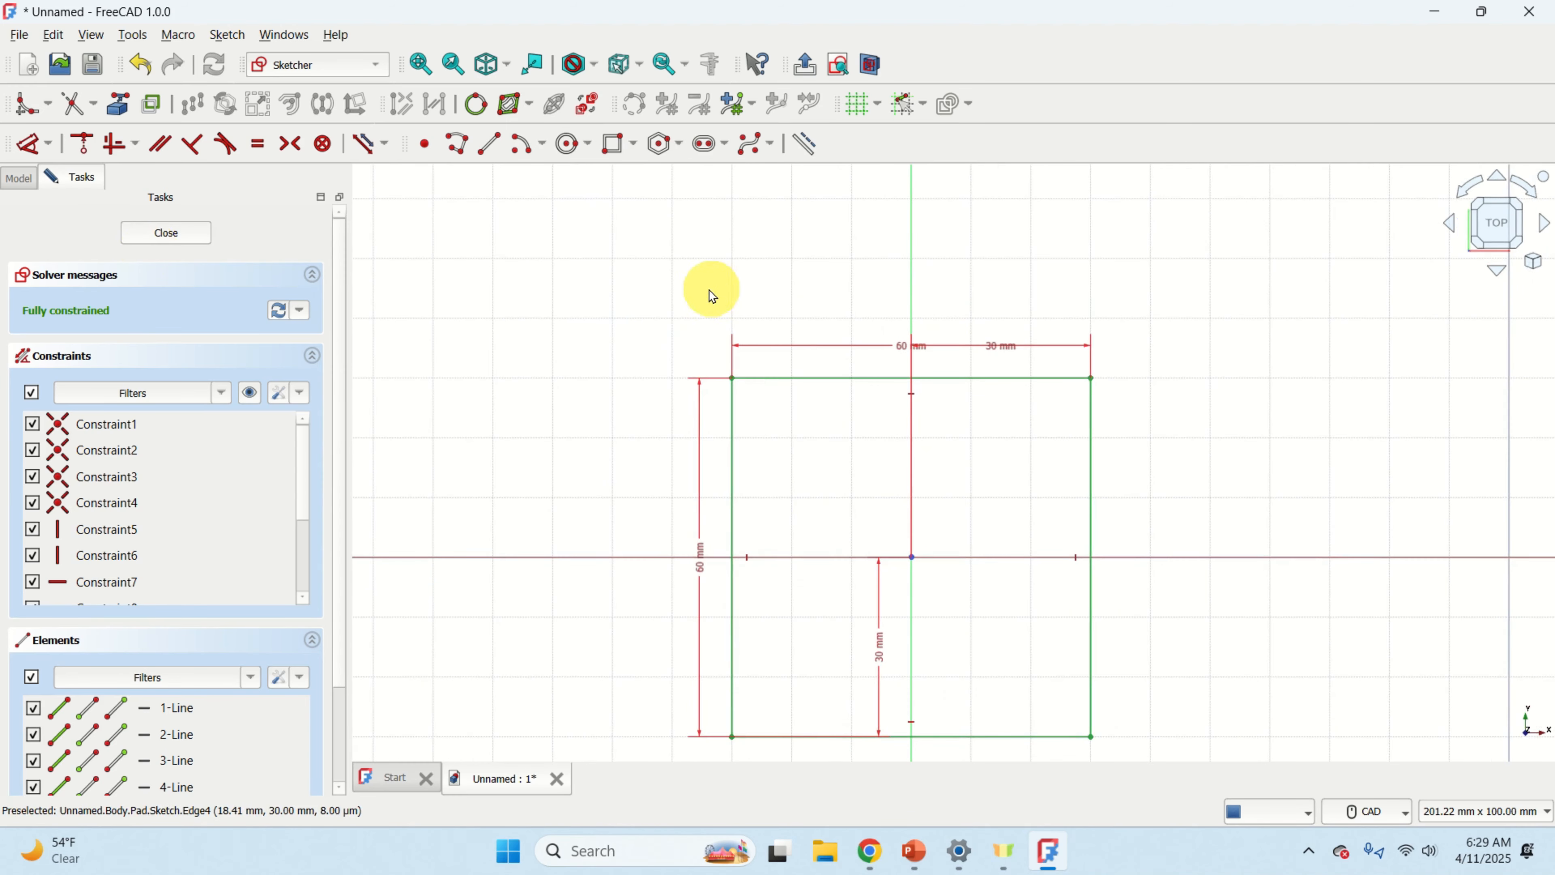
click(181, 242)
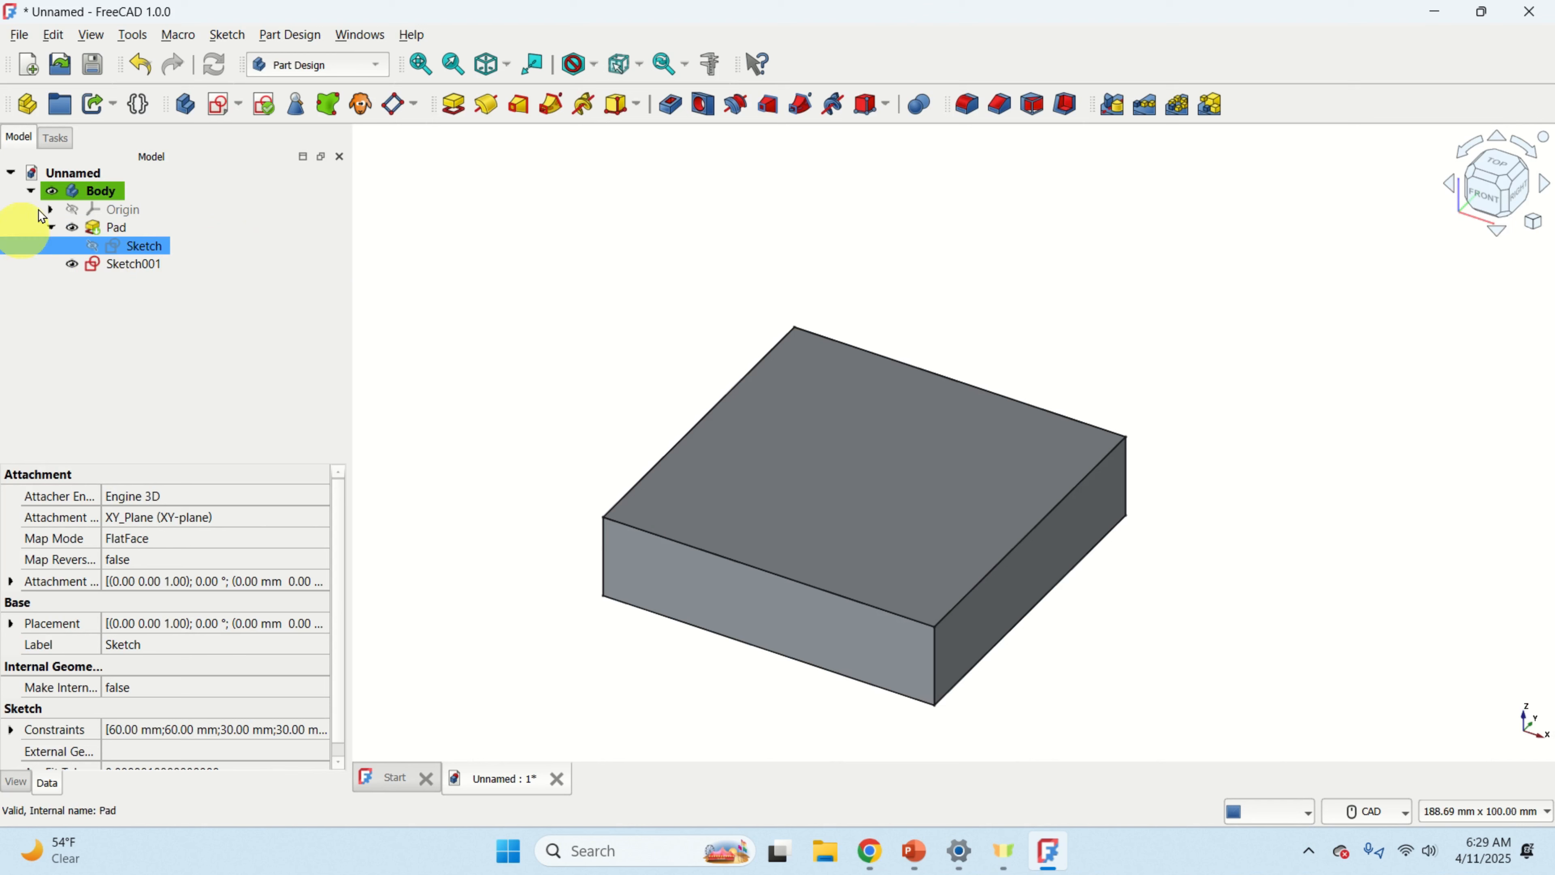
ctrl+click(123, 270)
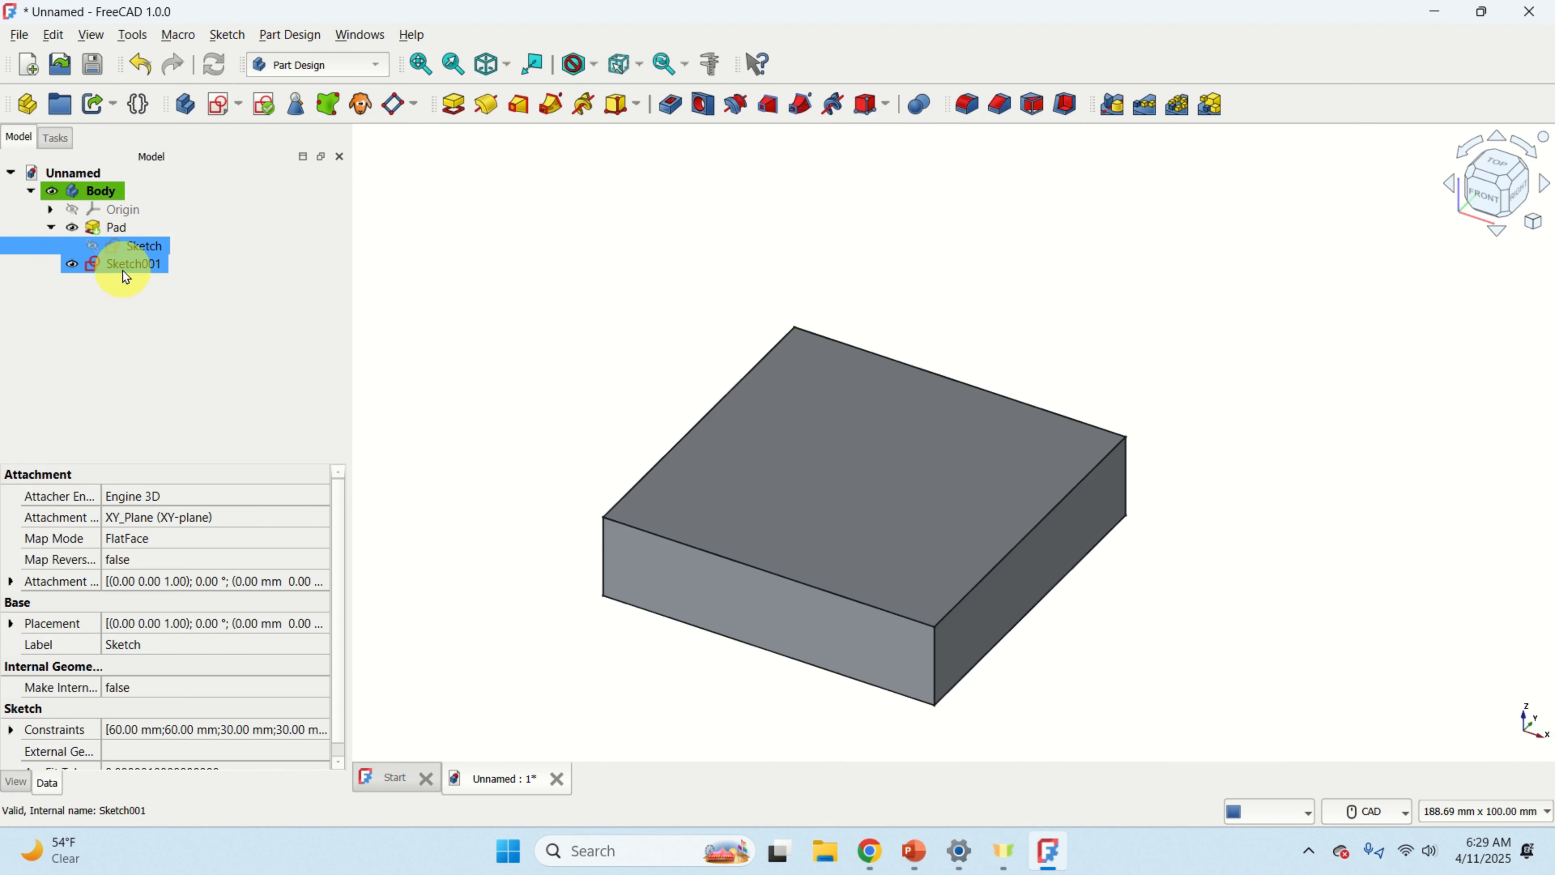
click(153, 273)
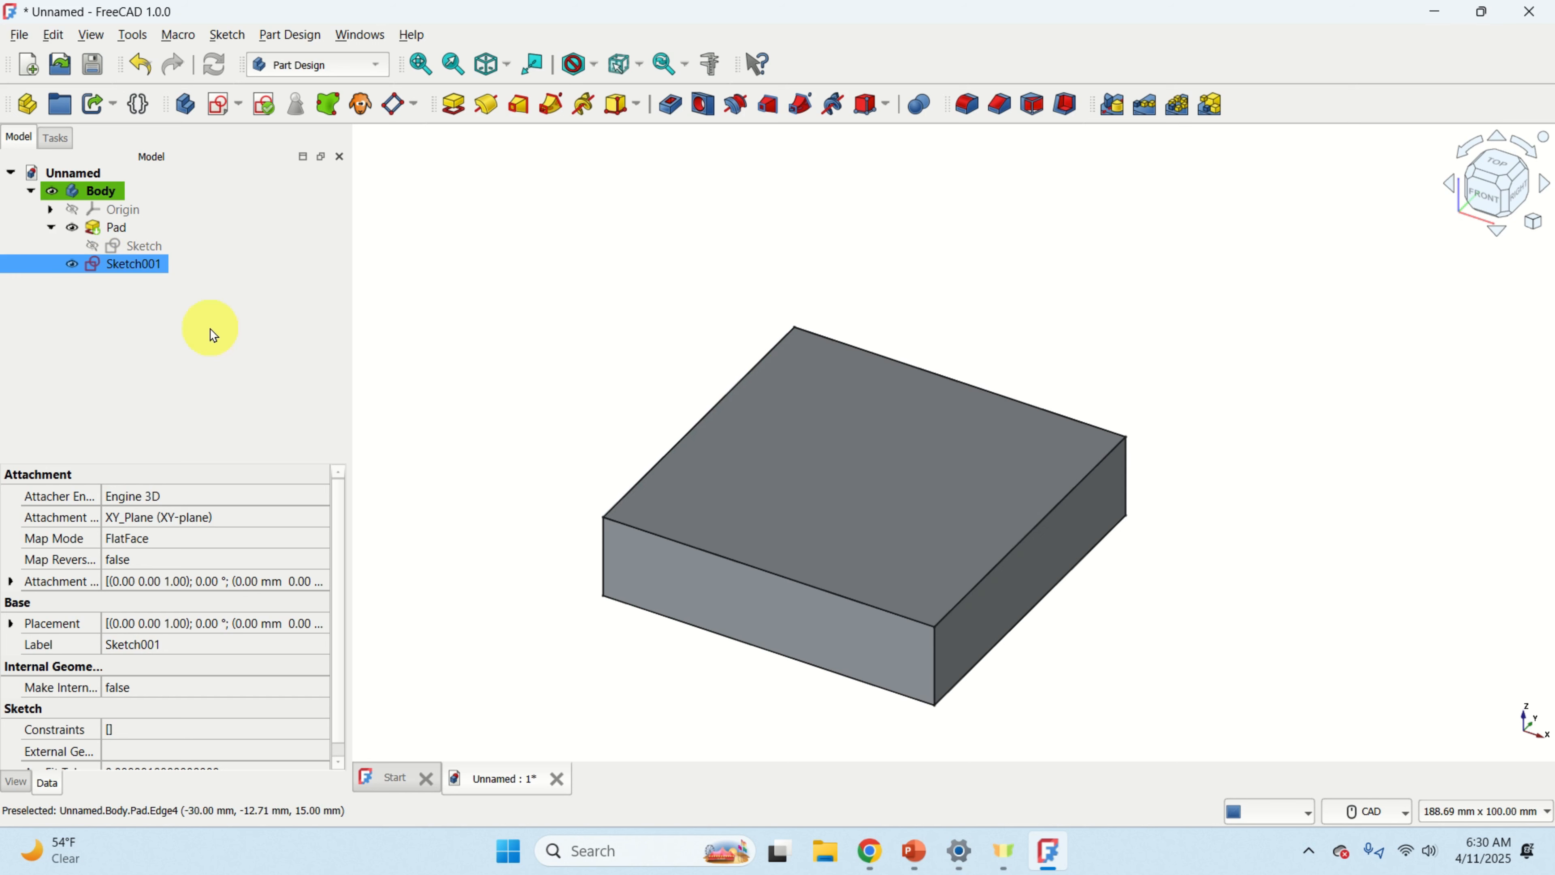
click(1133, 308)
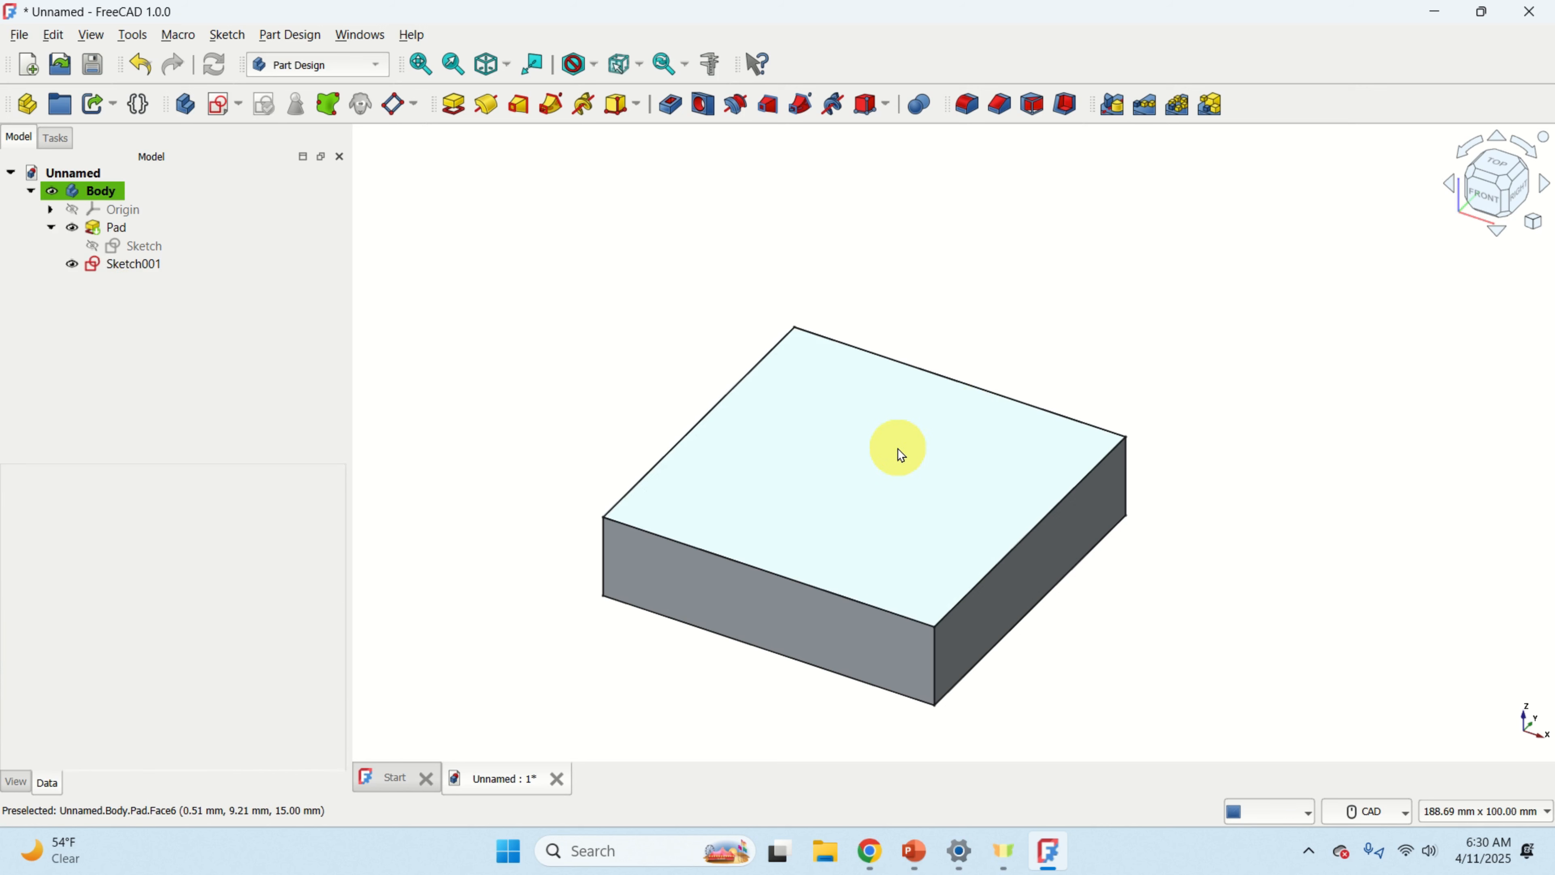
- Attach the separate empty sketch, Sketch001, to the pad's top face using the suggested Plane face method
click(898, 456)
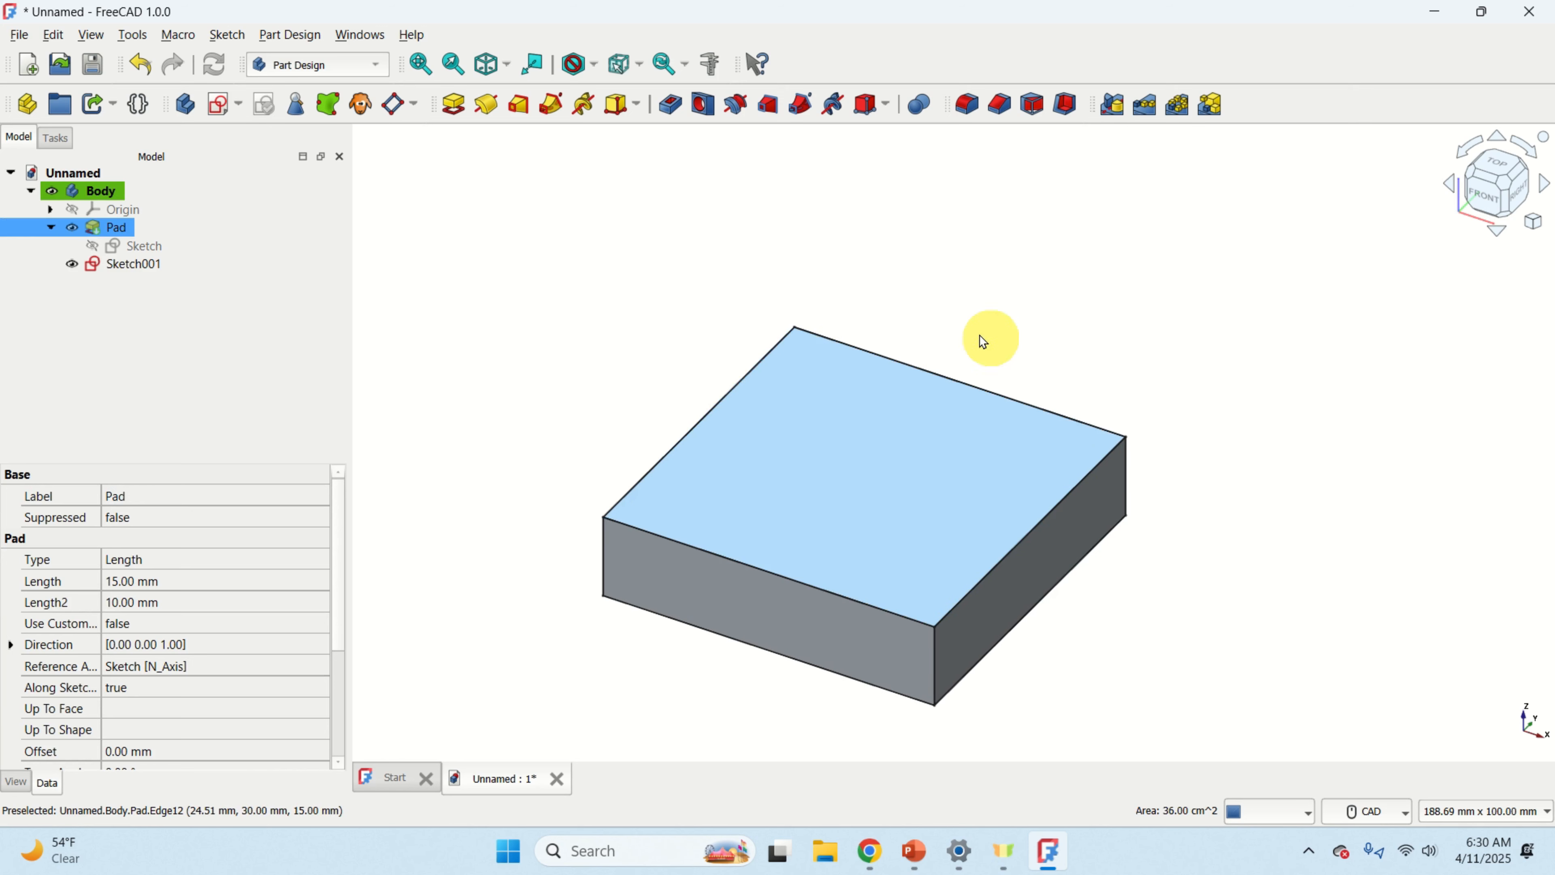
click(240, 115)
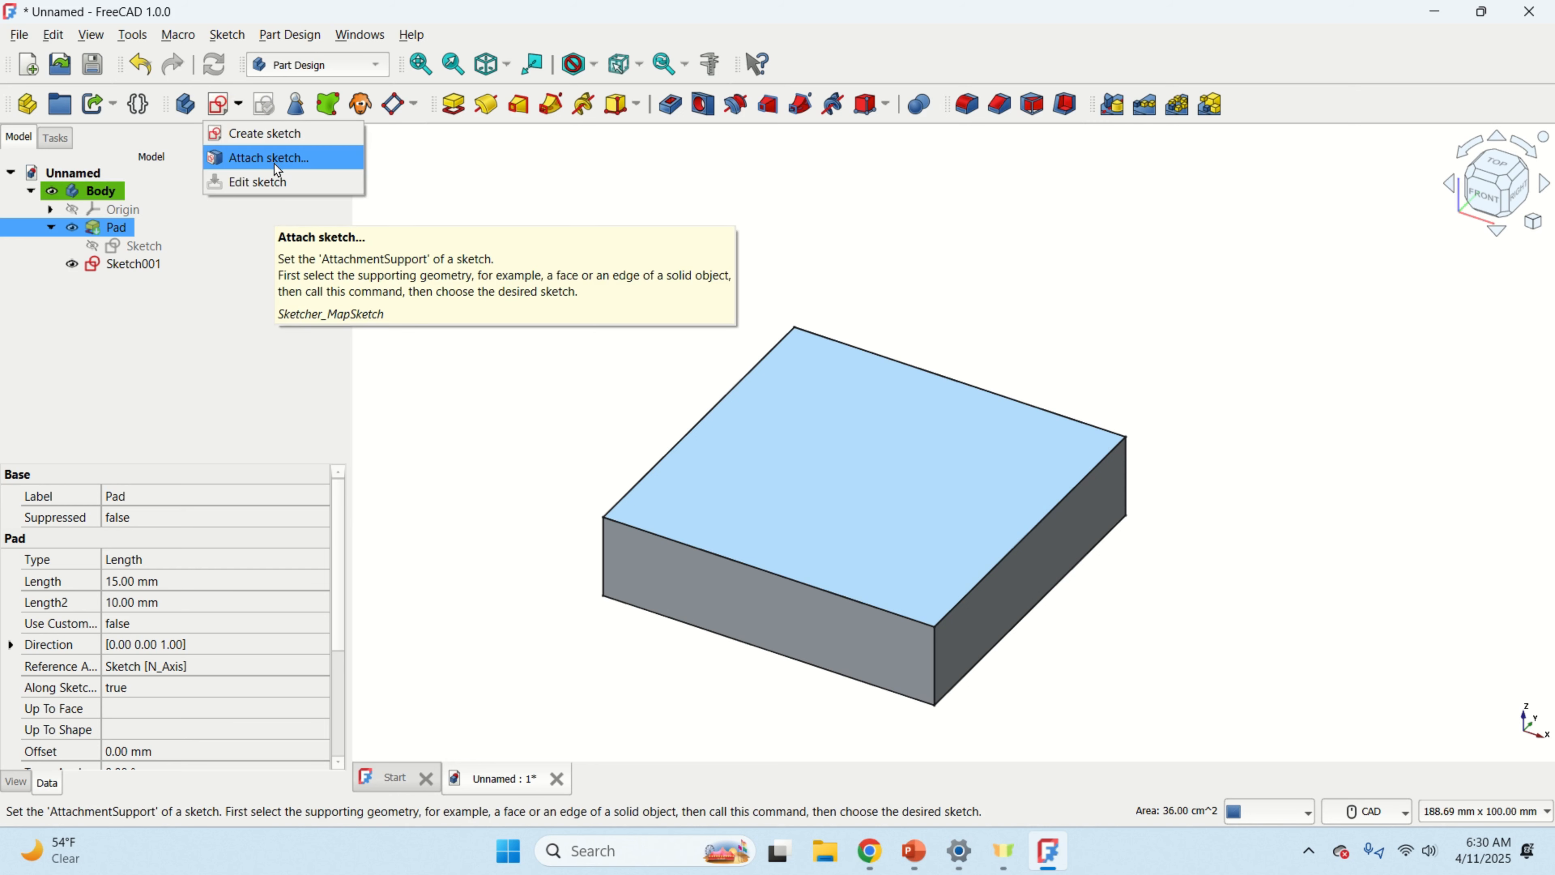
click(274, 163)
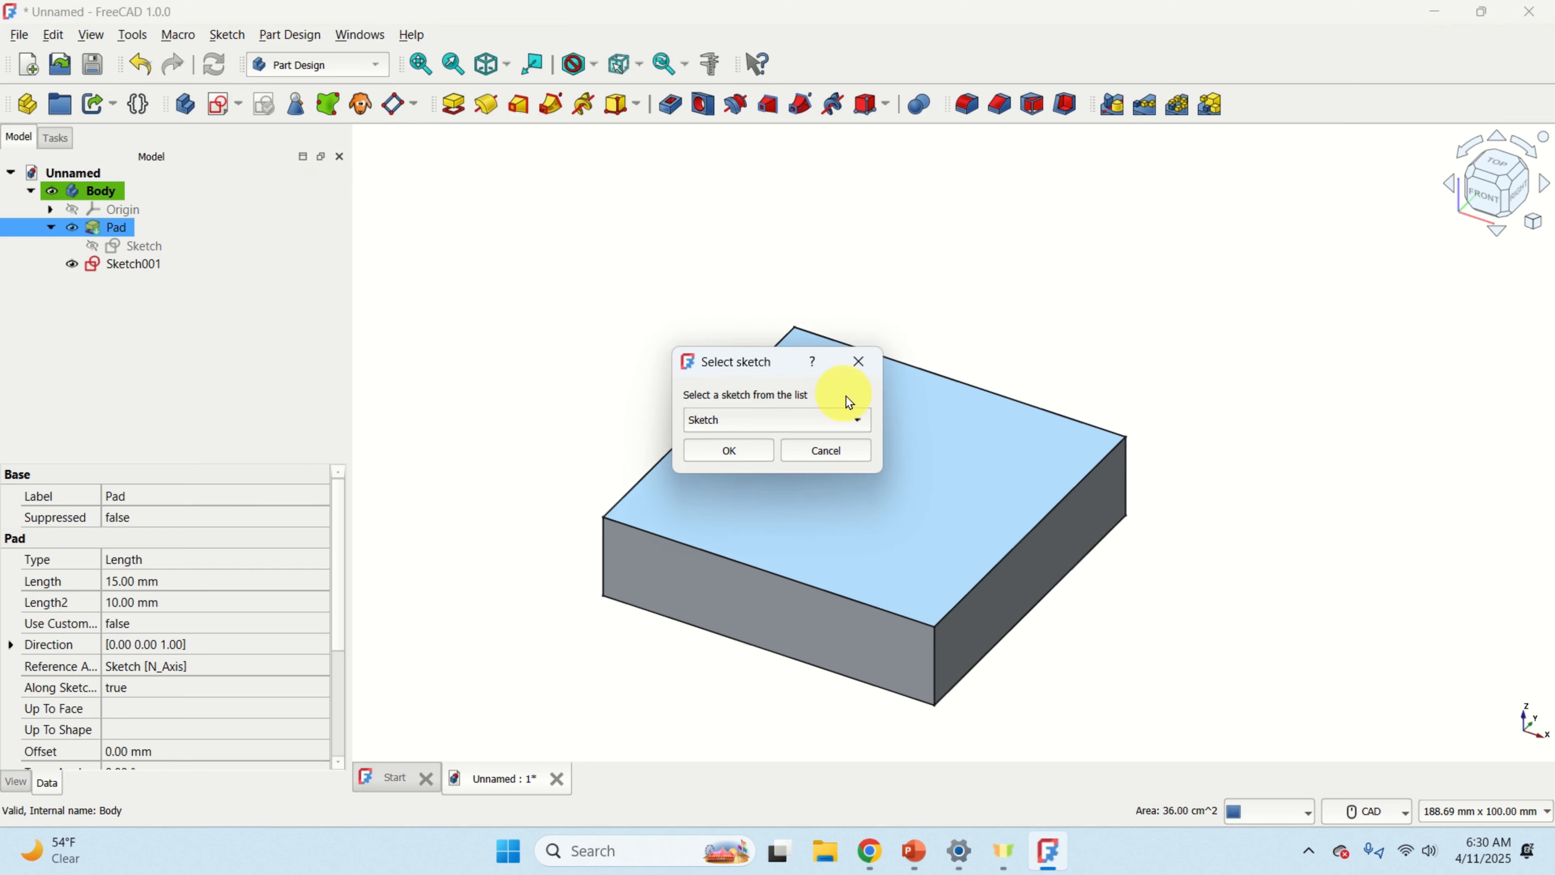
click(857, 420)
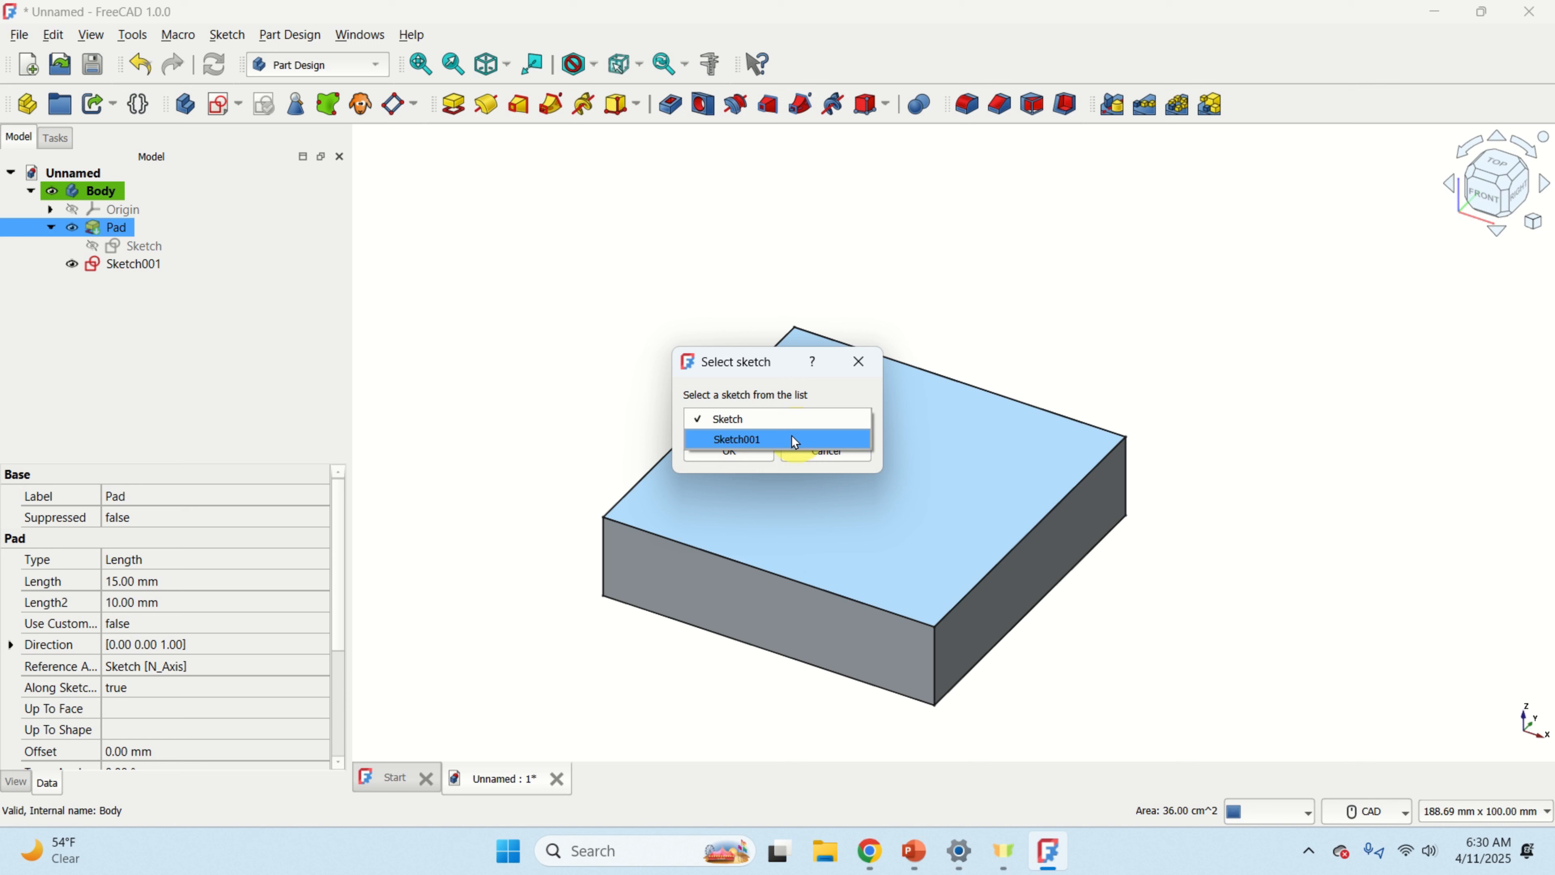
click(759, 440)
click(740, 456)
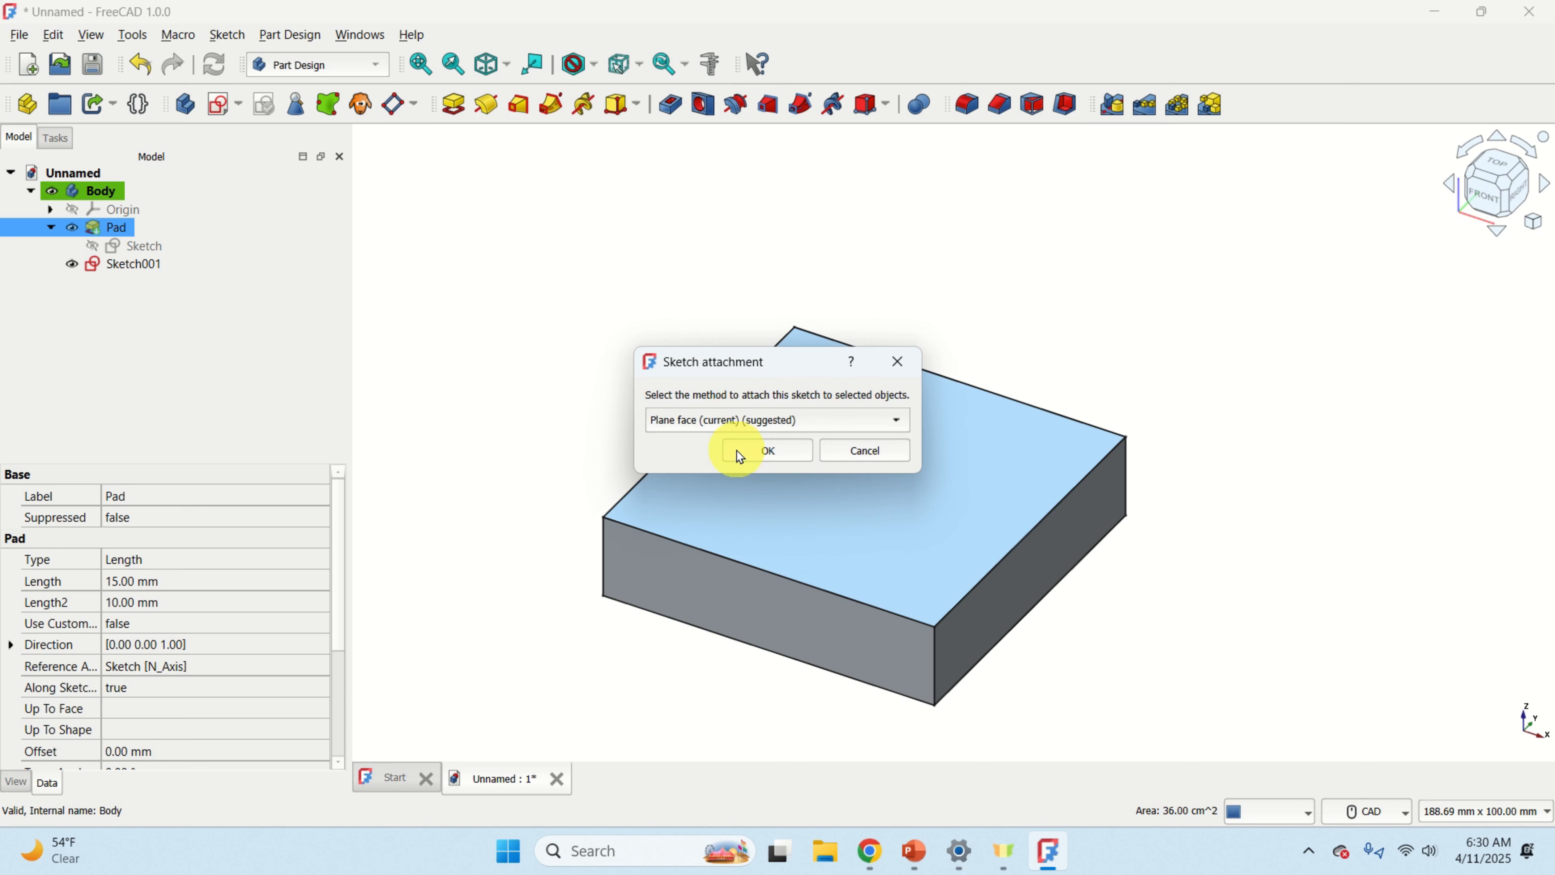
click(764, 451)
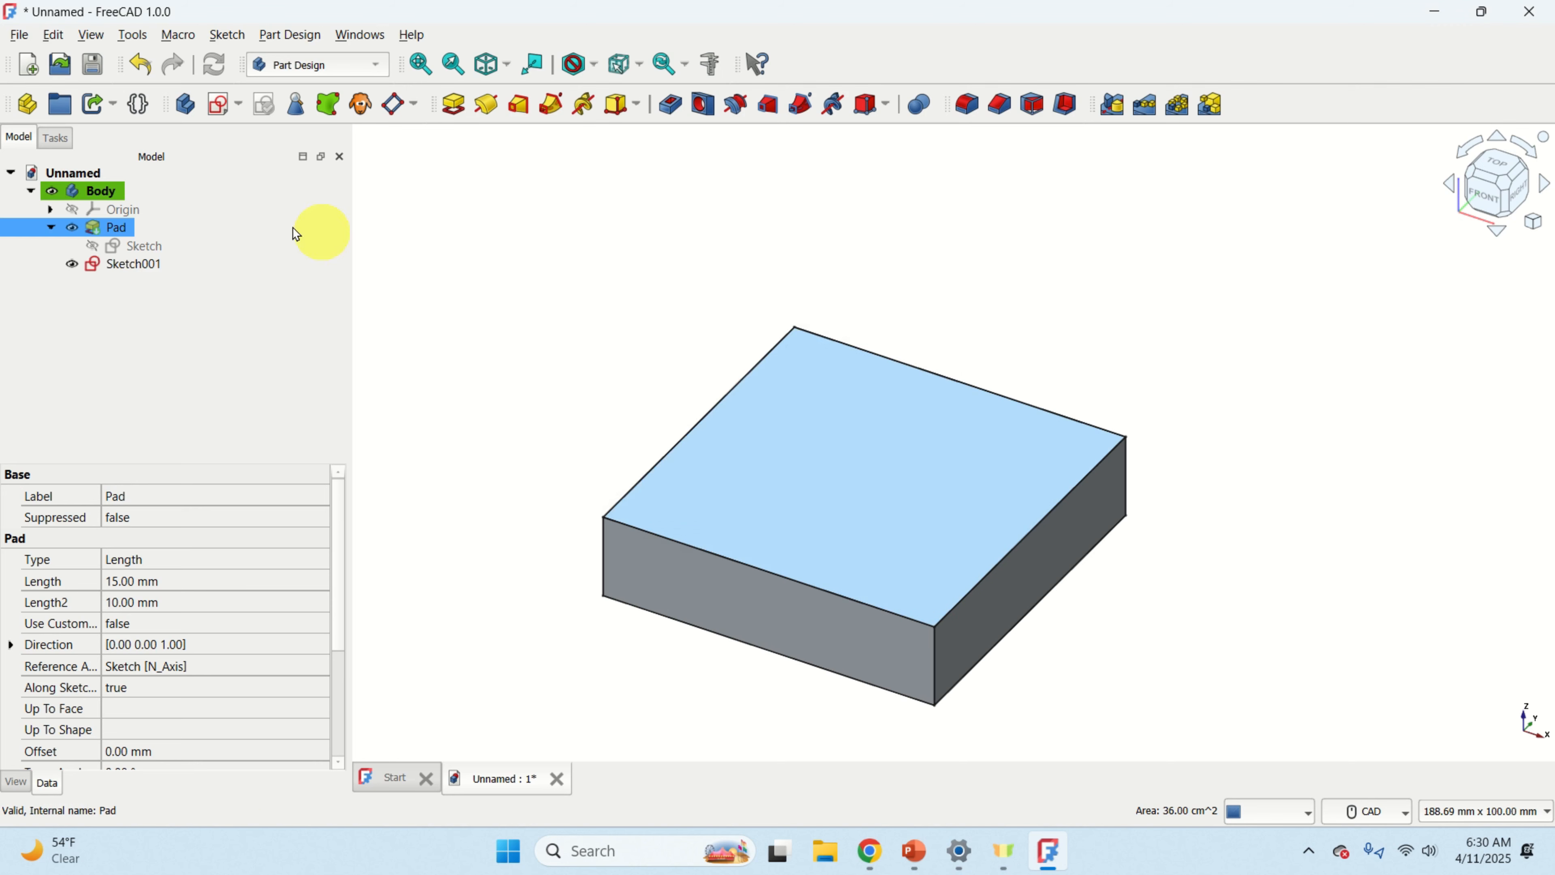
- Open the attached empty sketch for editing, display the sketch grid and check the snapping options
double_click(125, 264)
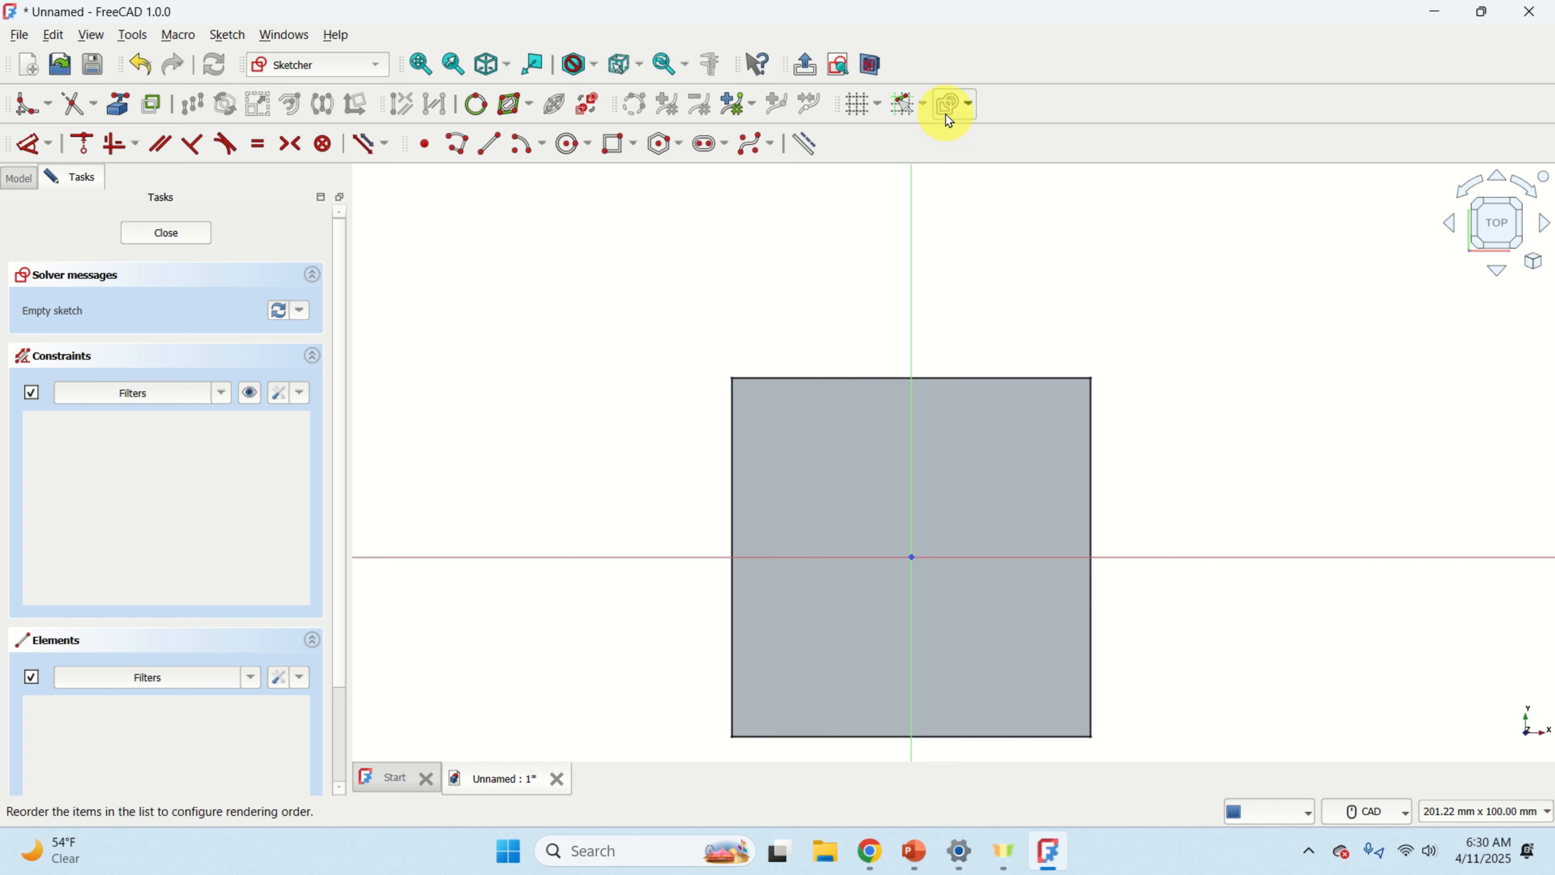
click(861, 104)
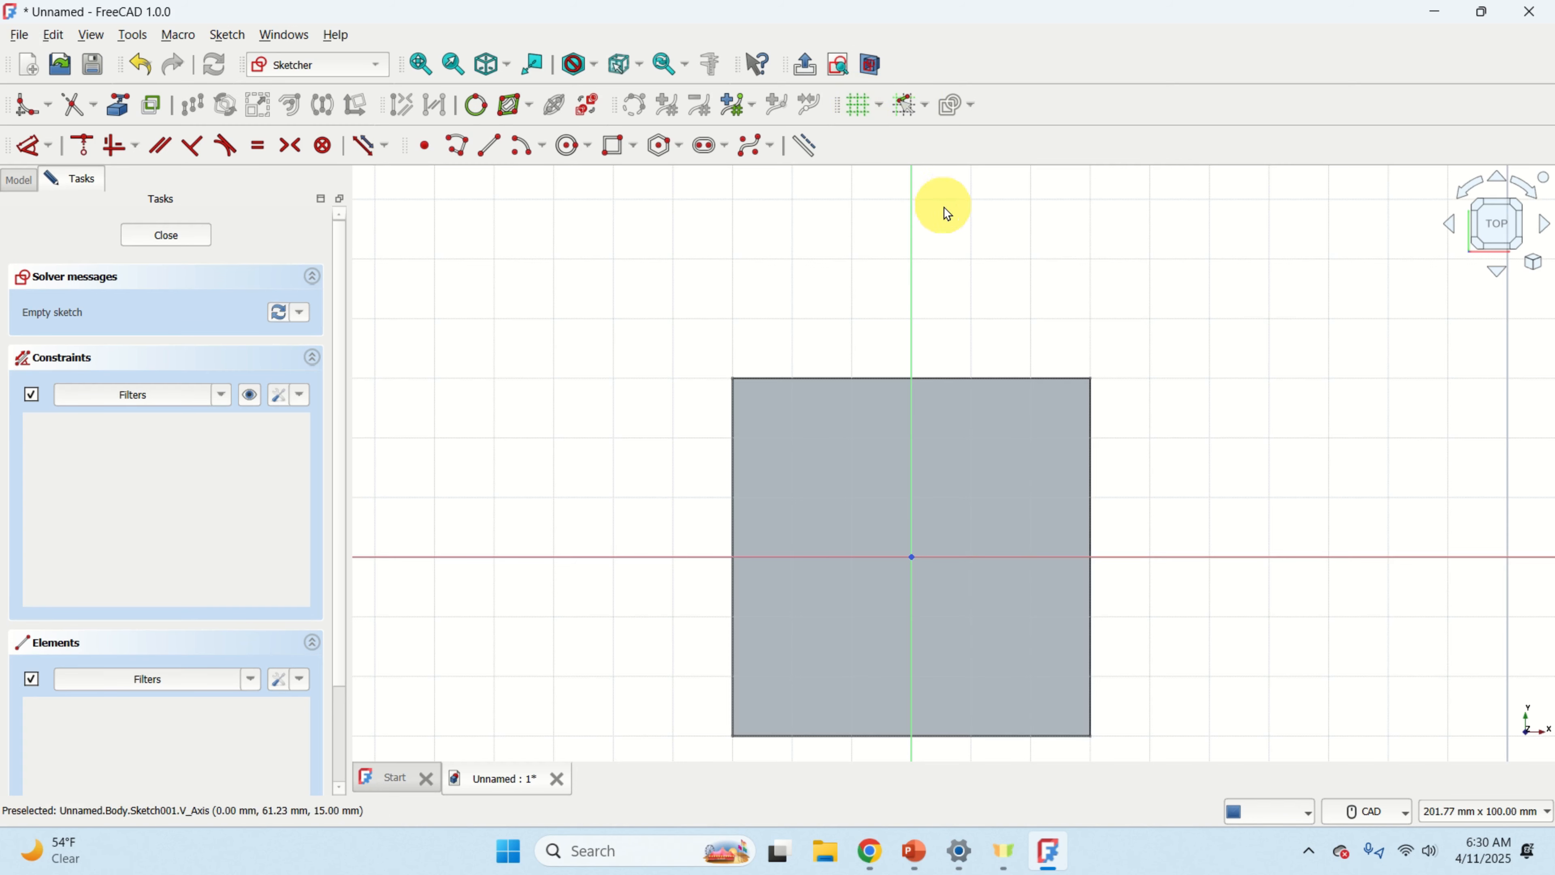
click(926, 112)
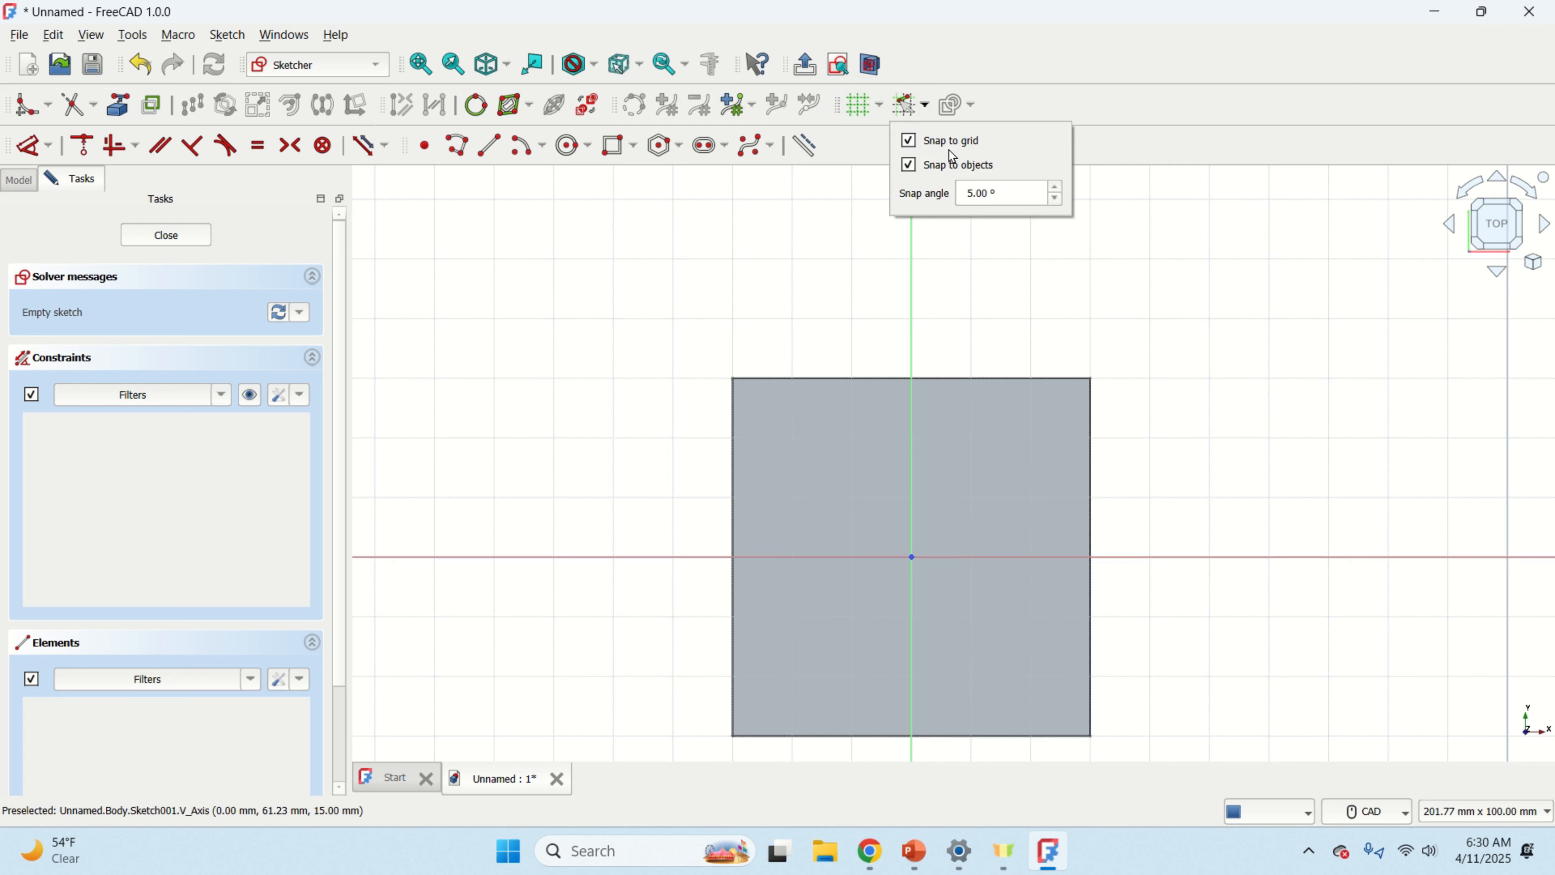
click(1039, 43)
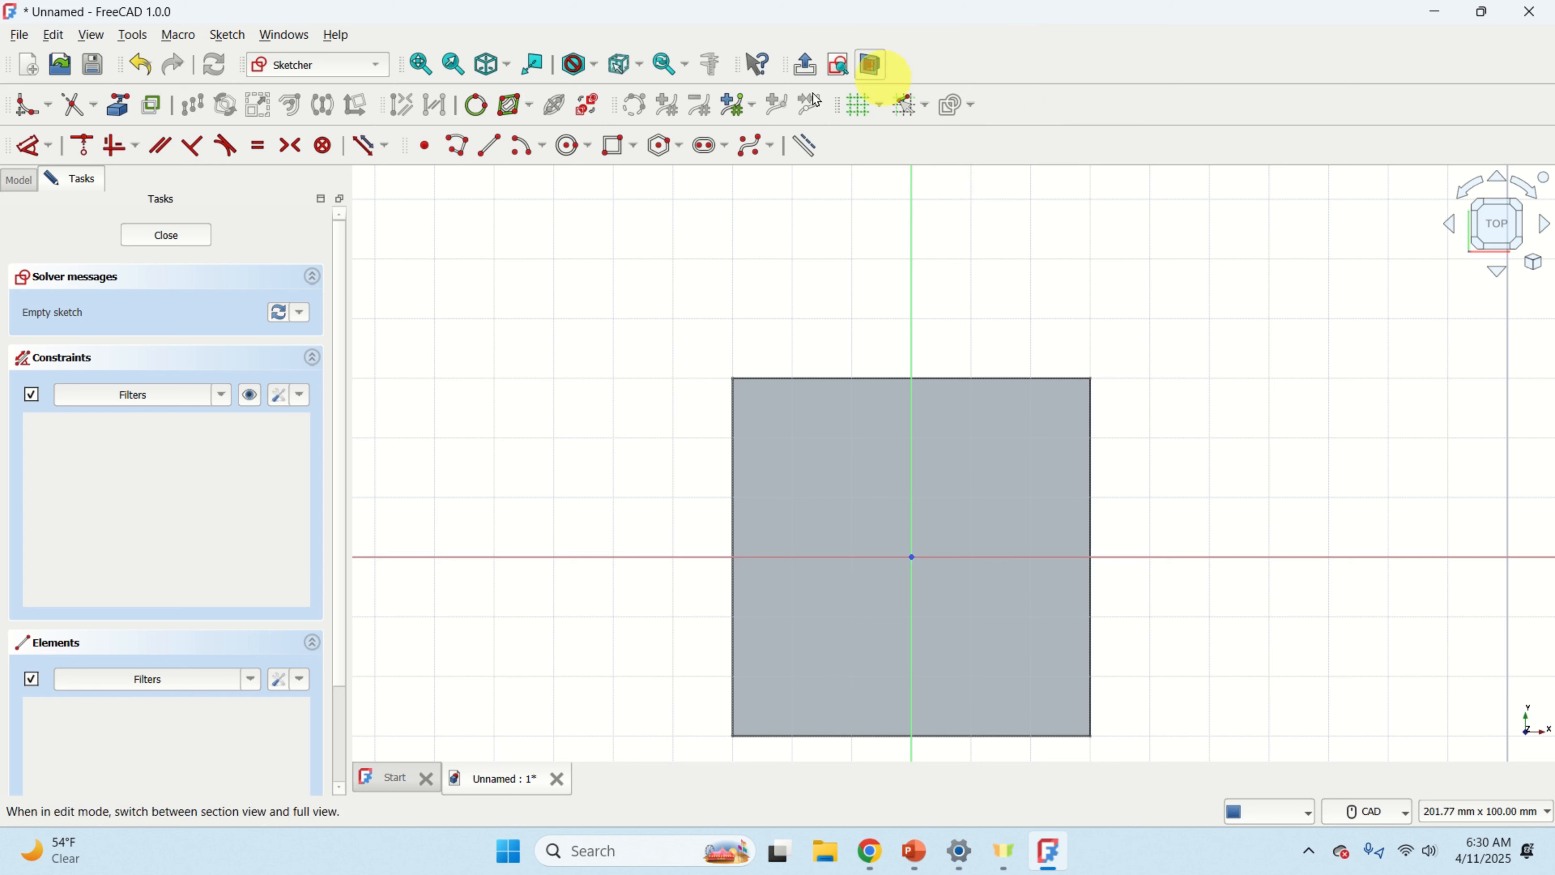
- Sketch a hexagon centred at (-10 mm, 10 mm) from the origin, with a centre-to-vertex radius of about 11.8 mm
click(682, 150)
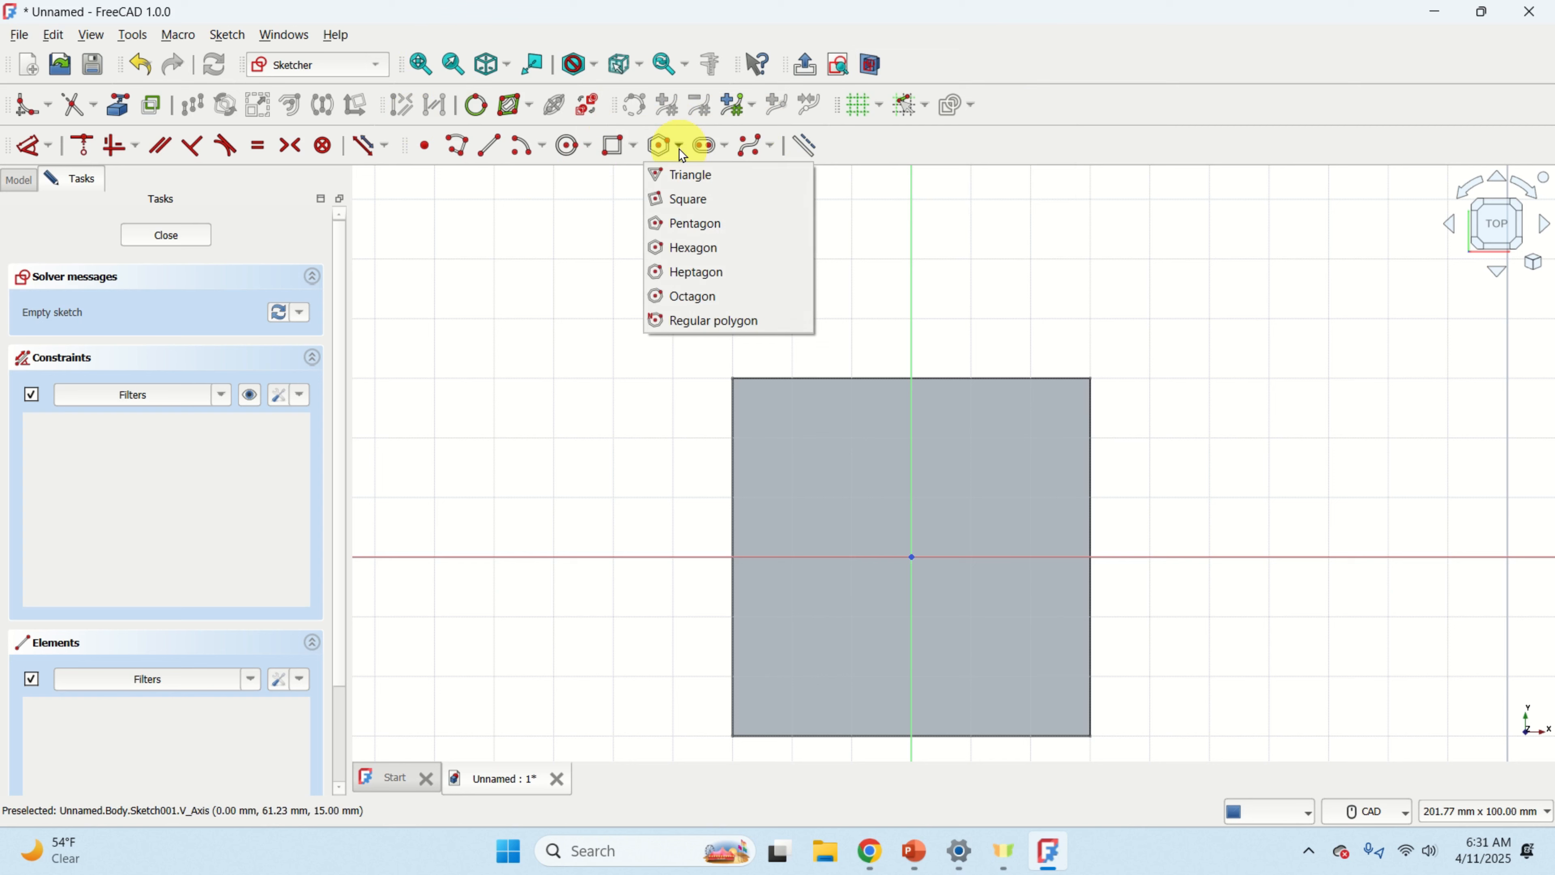
click(730, 248)
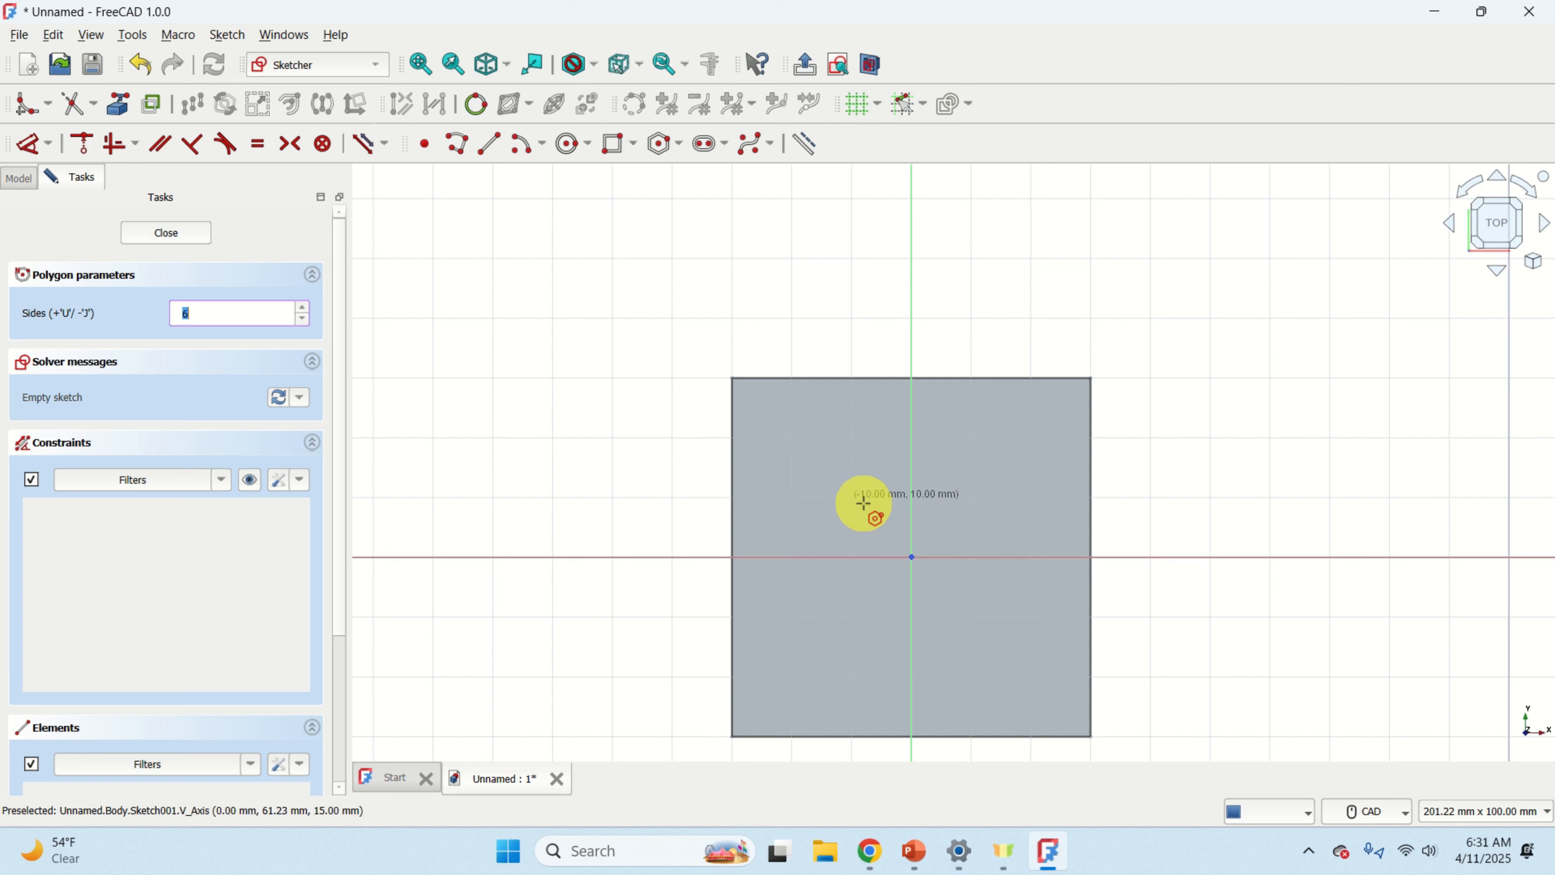
click(863, 502)
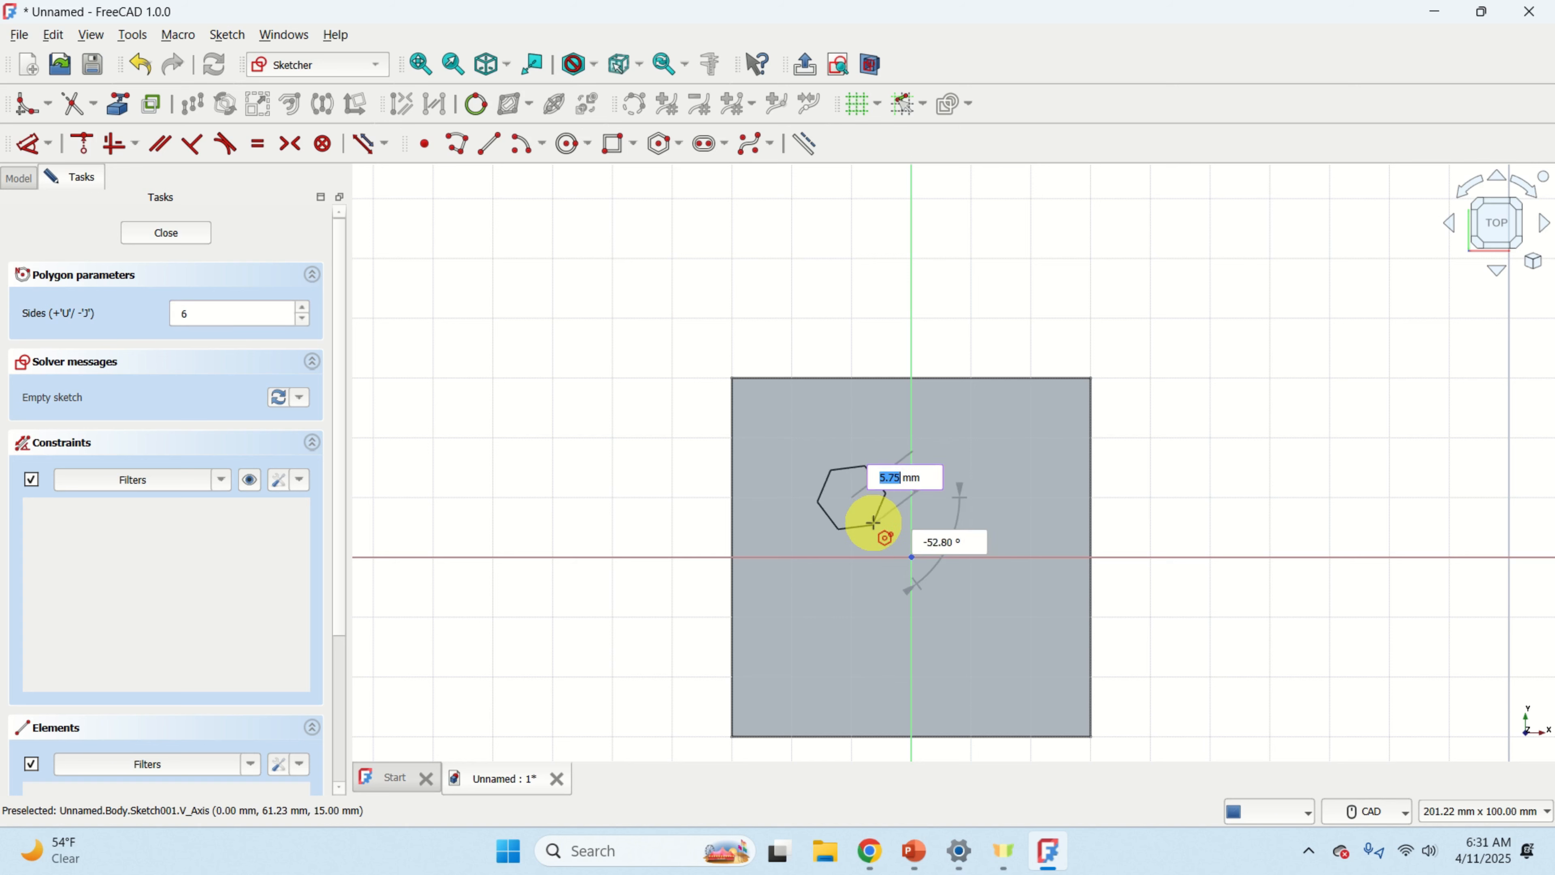
click(889, 545)
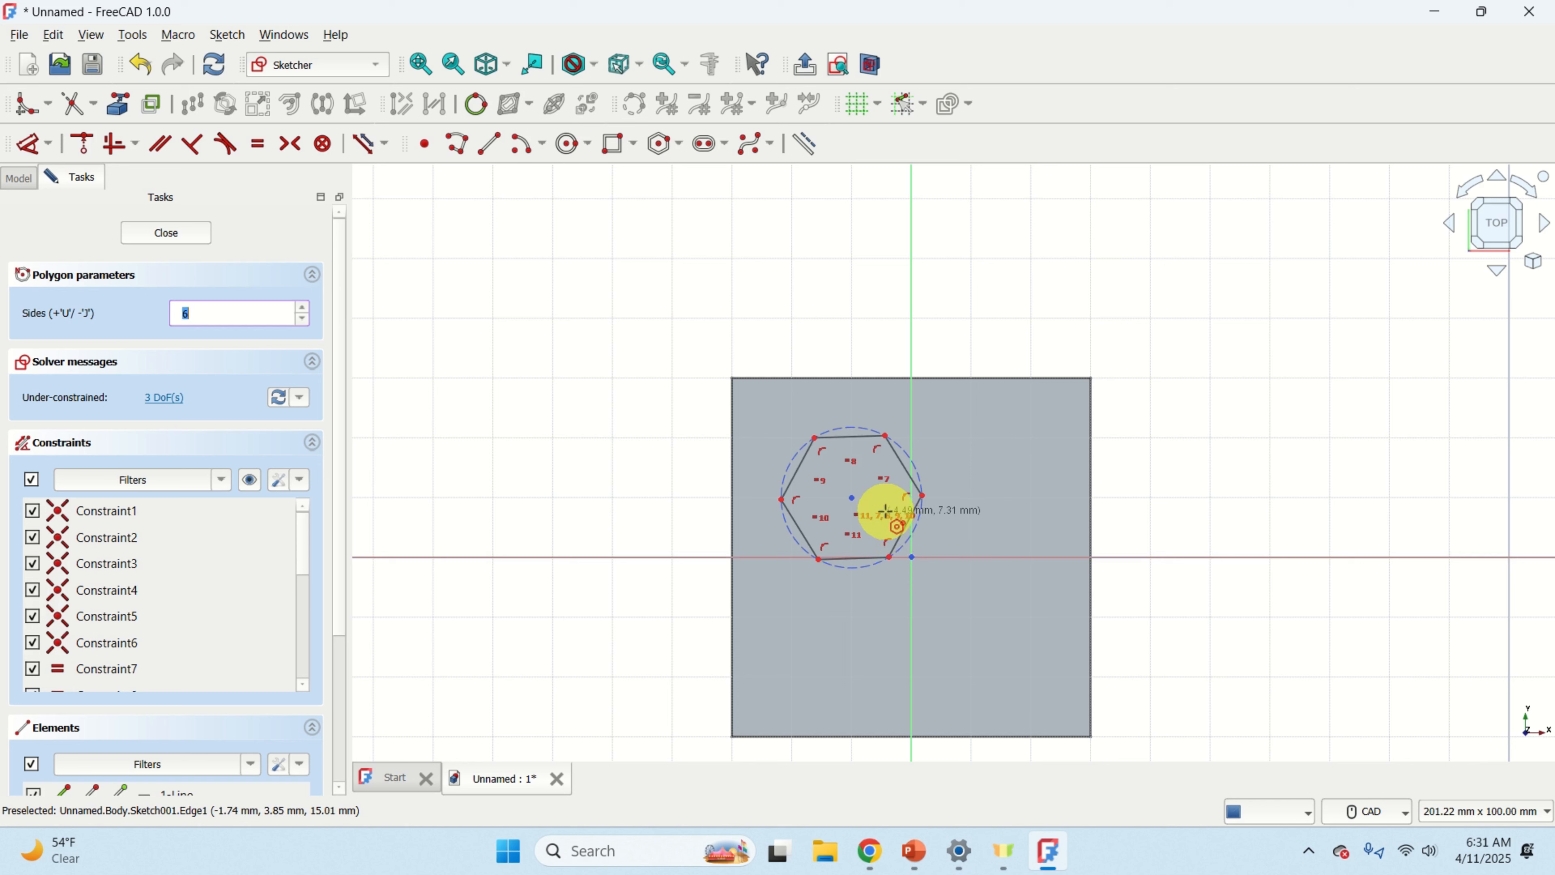
right_click(886, 510)
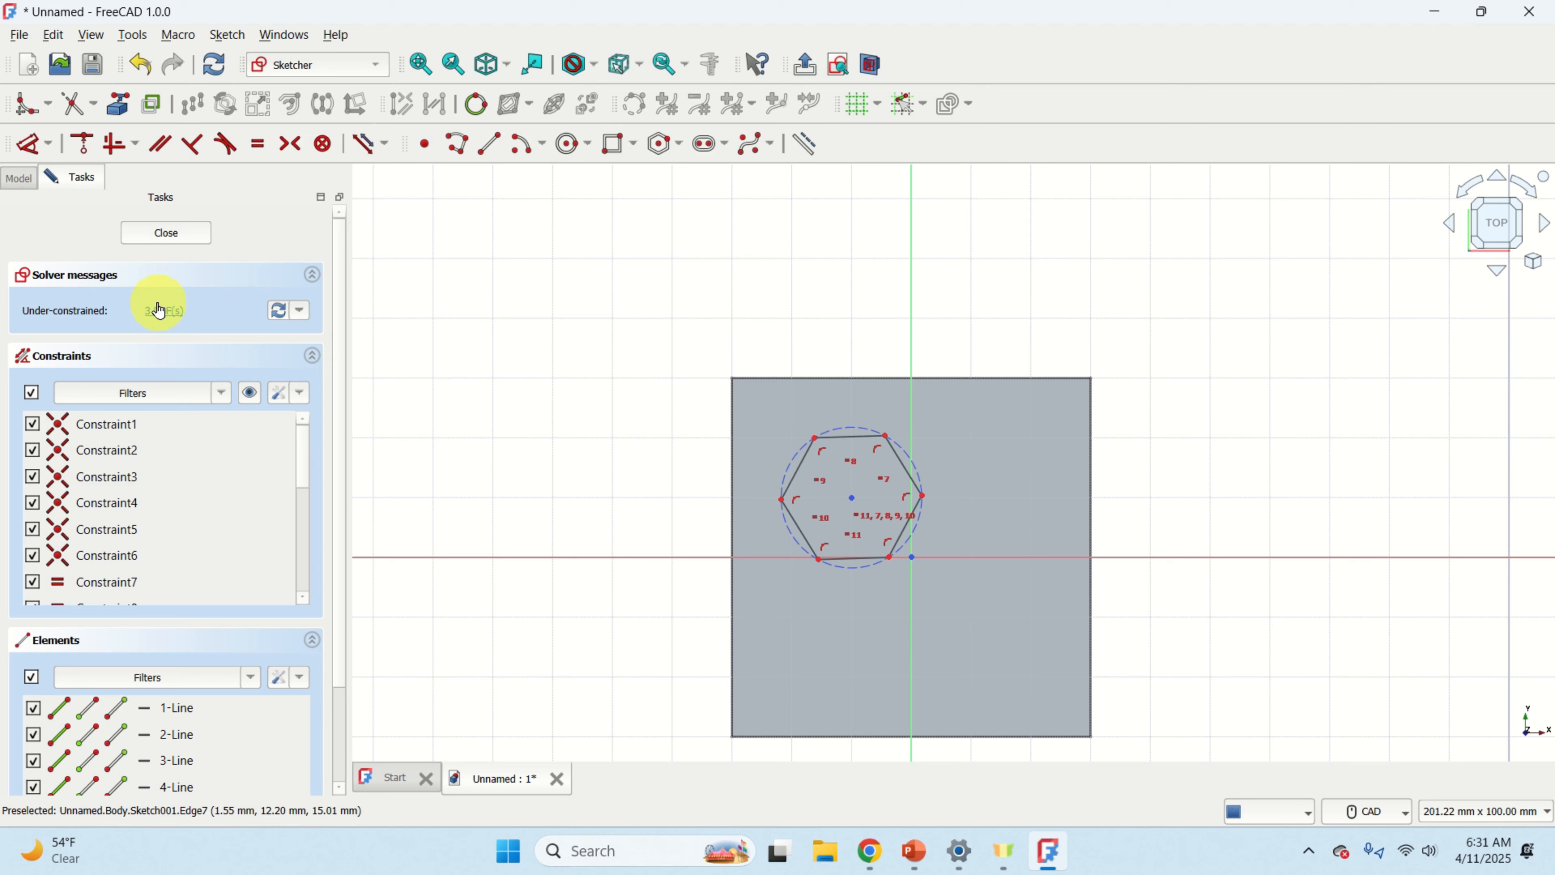
- Constrain the vertical distance between the hexagon's centre and the origin to 10 mm
scroll(936, 545, up, 4)
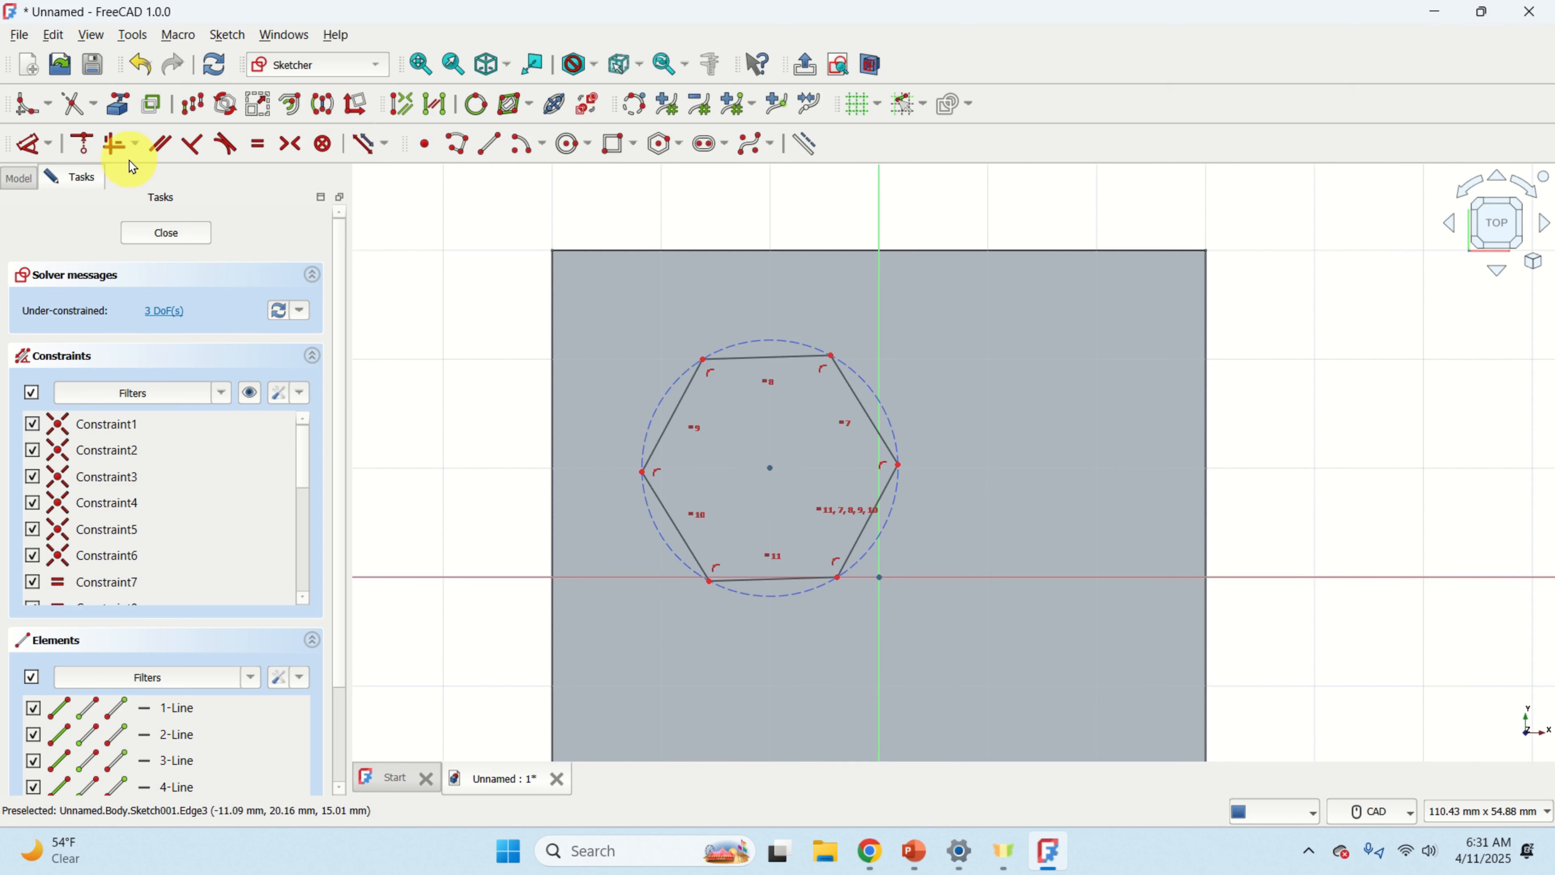
click(49, 147)
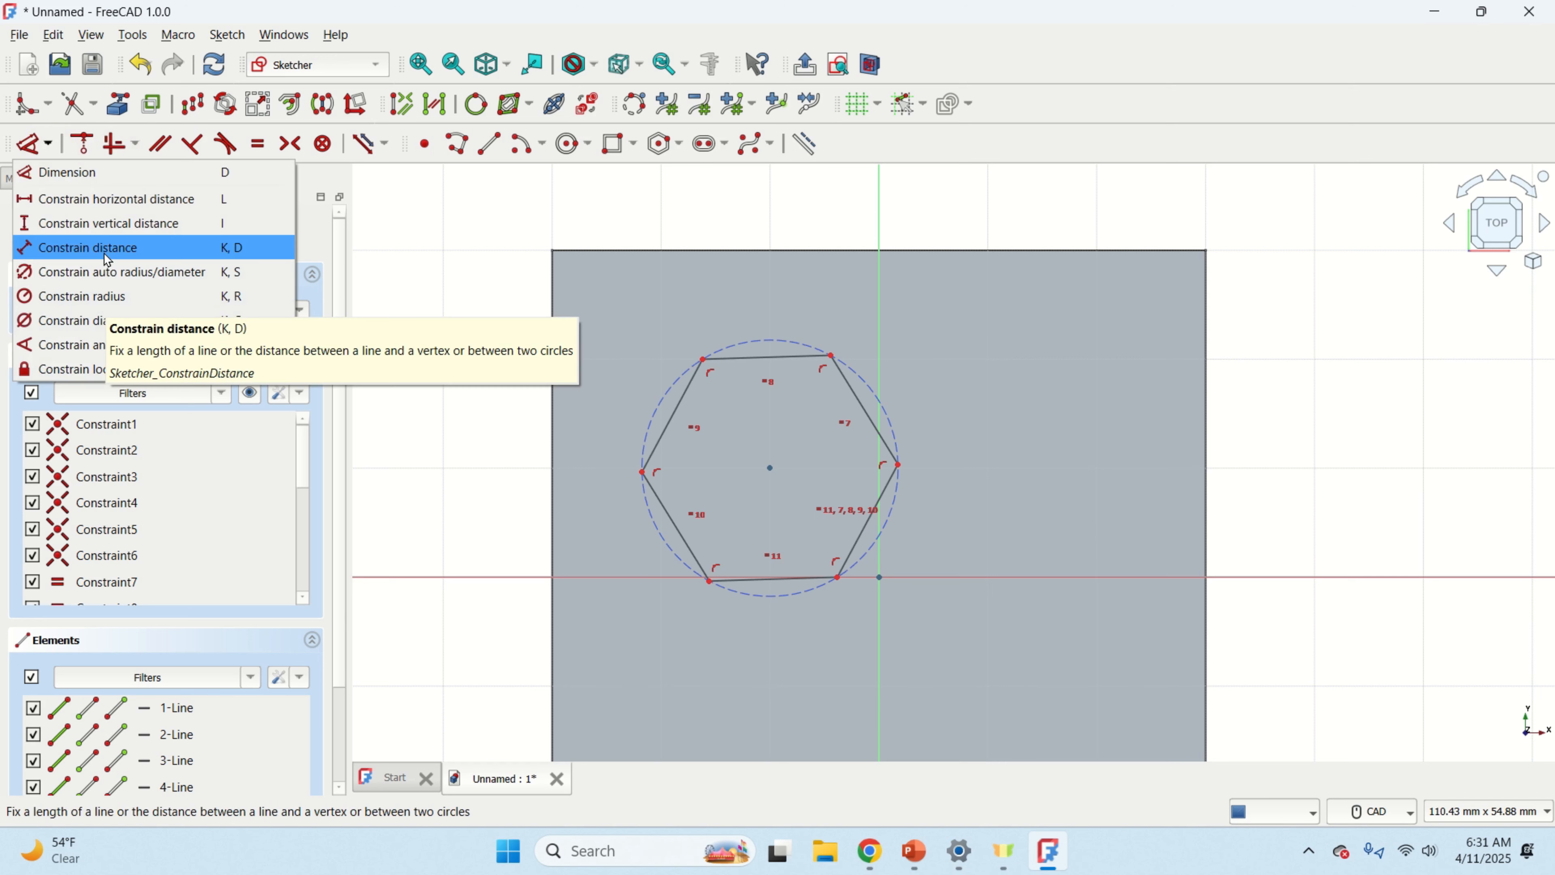
click(115, 224)
click(232, 353)
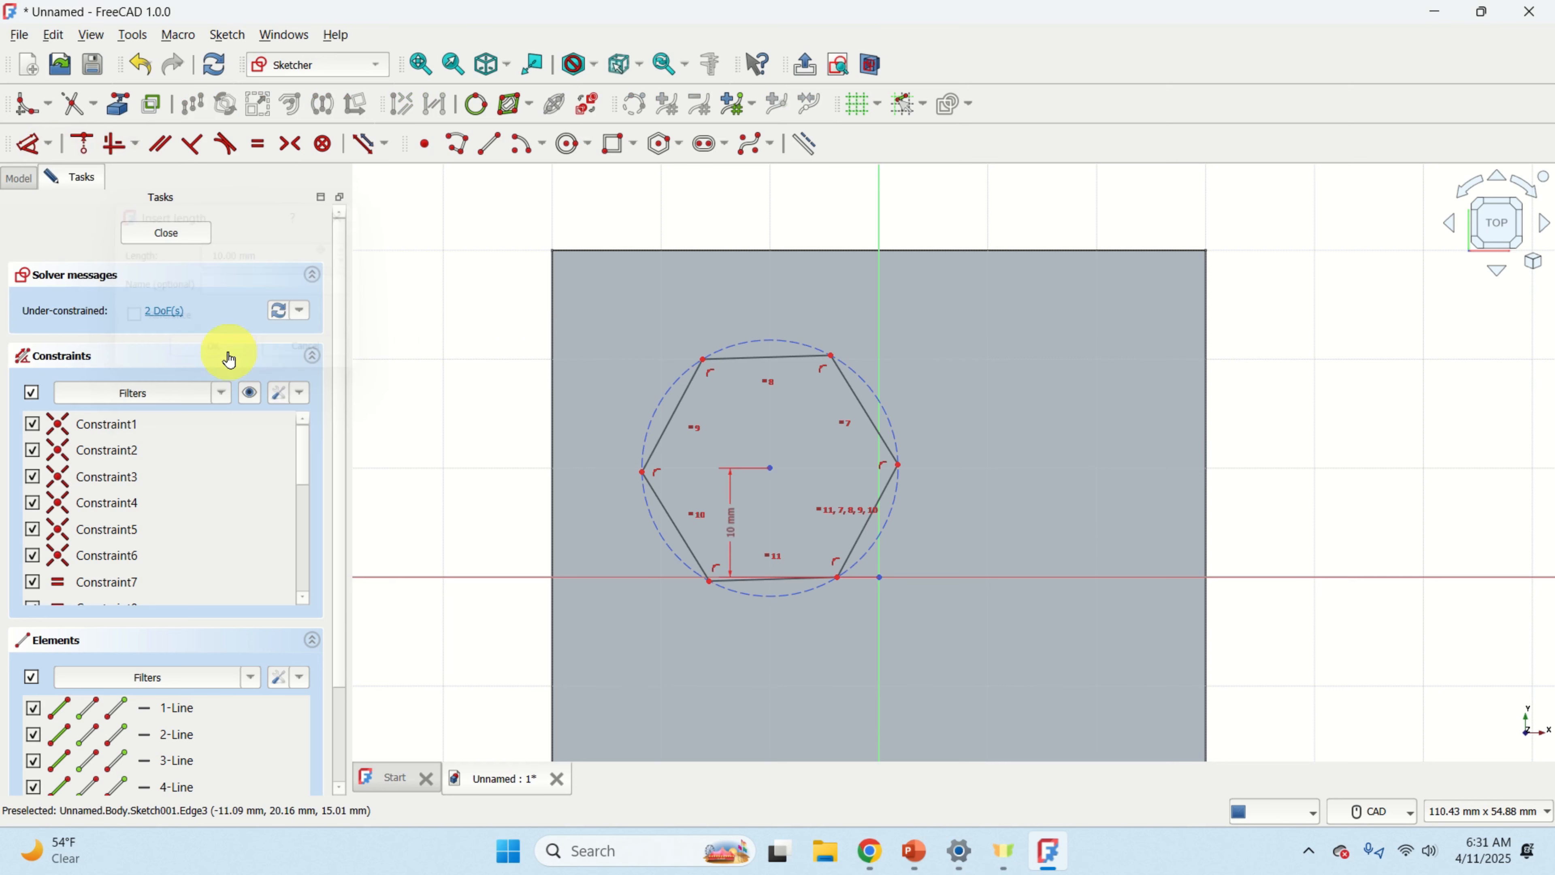
- Constrain the horizontal distance between the hexagon's centre and the origin to 10 mm
click(769, 472)
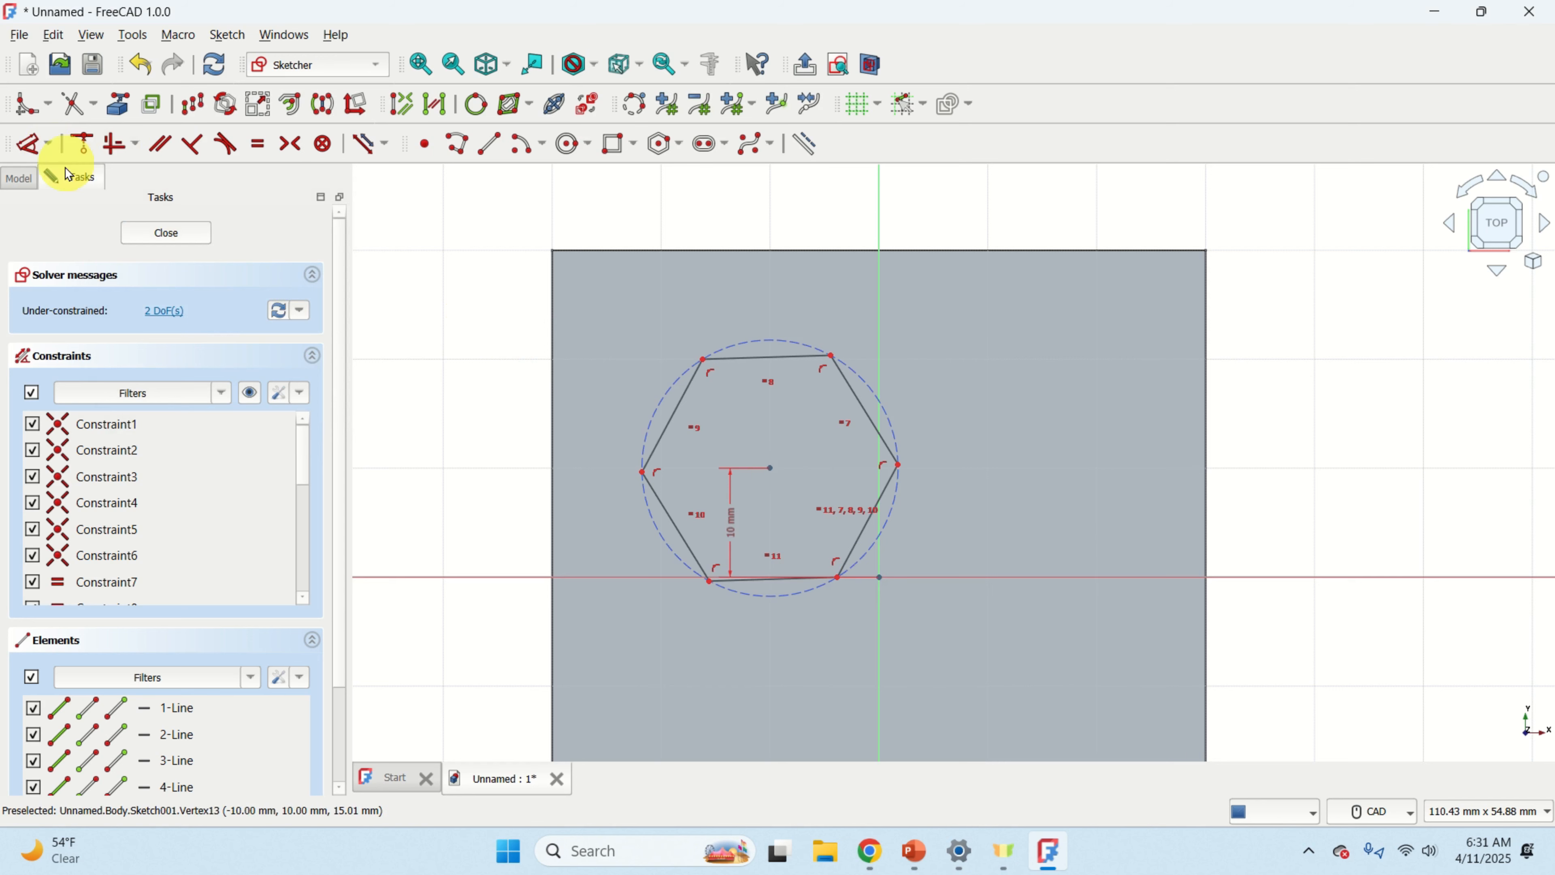
click(51, 144)
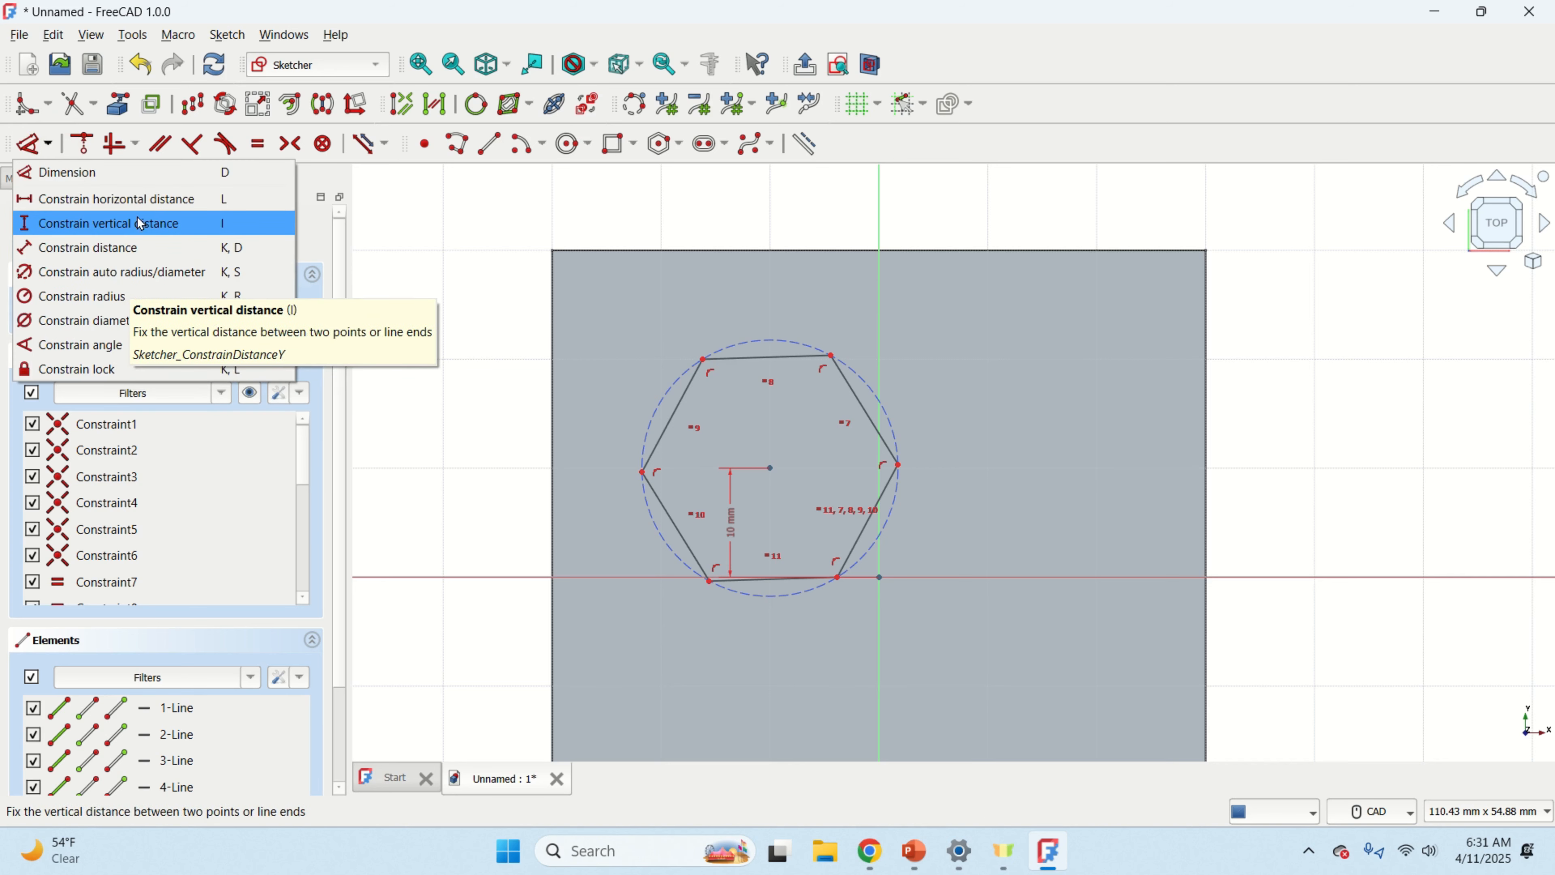
click(116, 198)
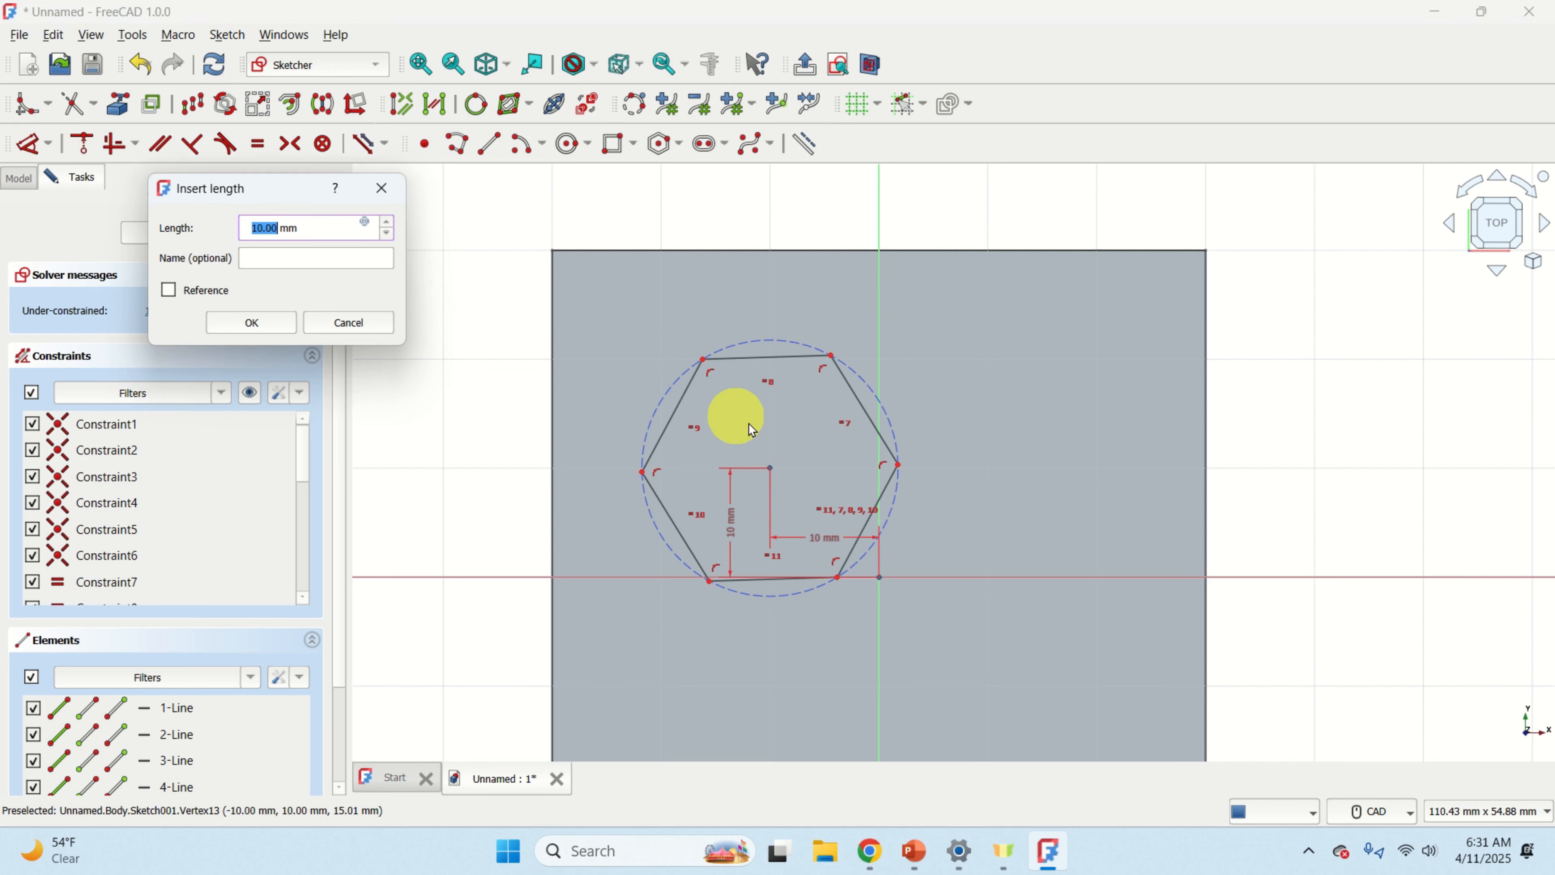
click(246, 324)
- Constrain the distance from the hexagon's centre to its upper-right vertex to 11.76 mm and close the sketch
scroll(795, 422, up, 2)
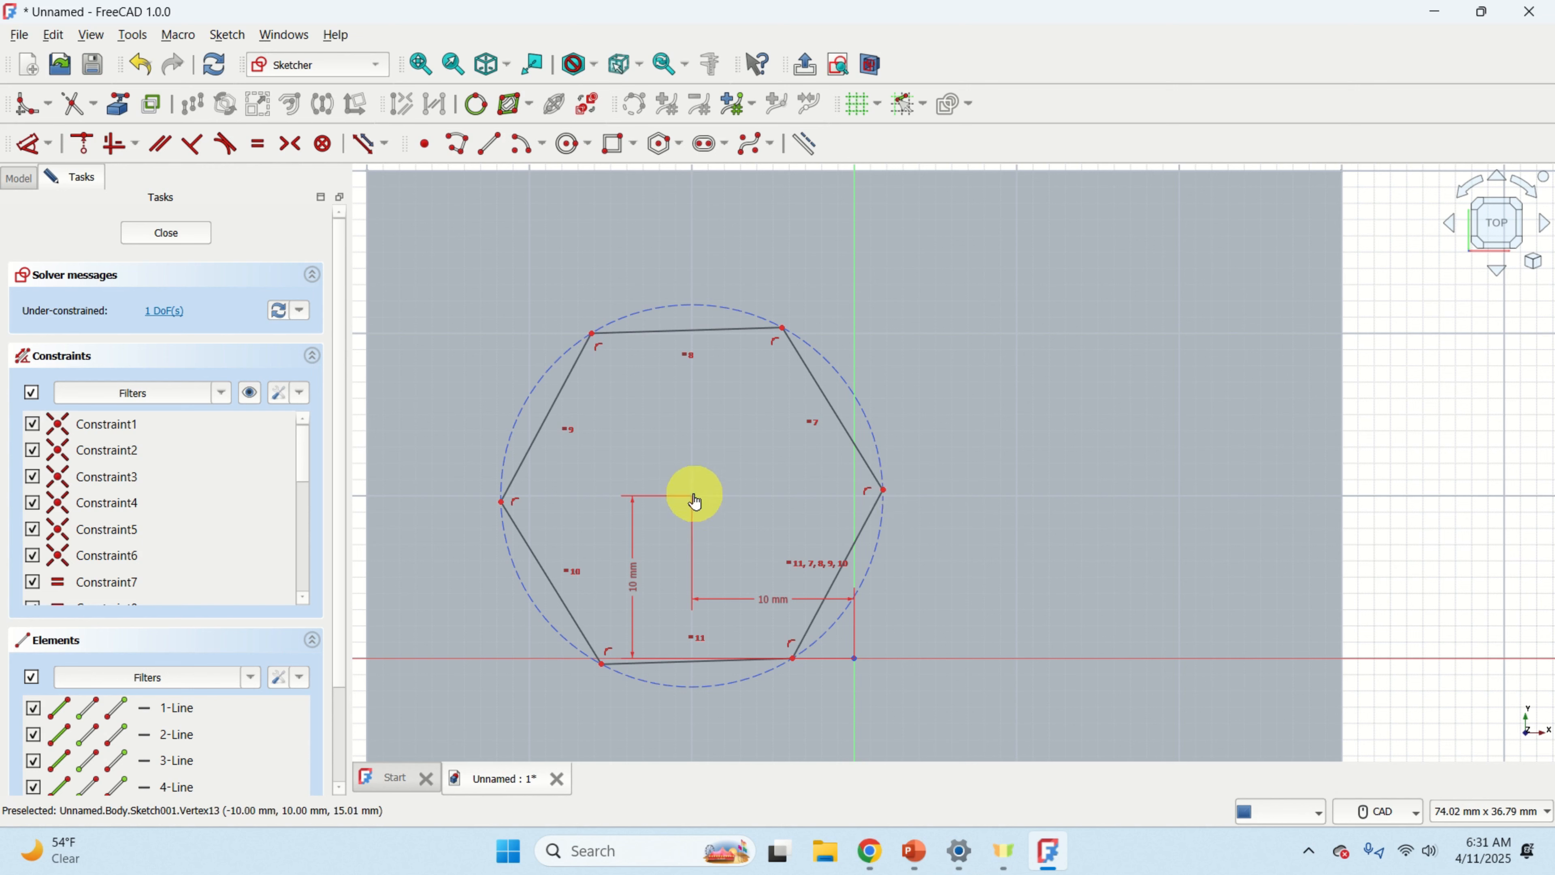
click(780, 334)
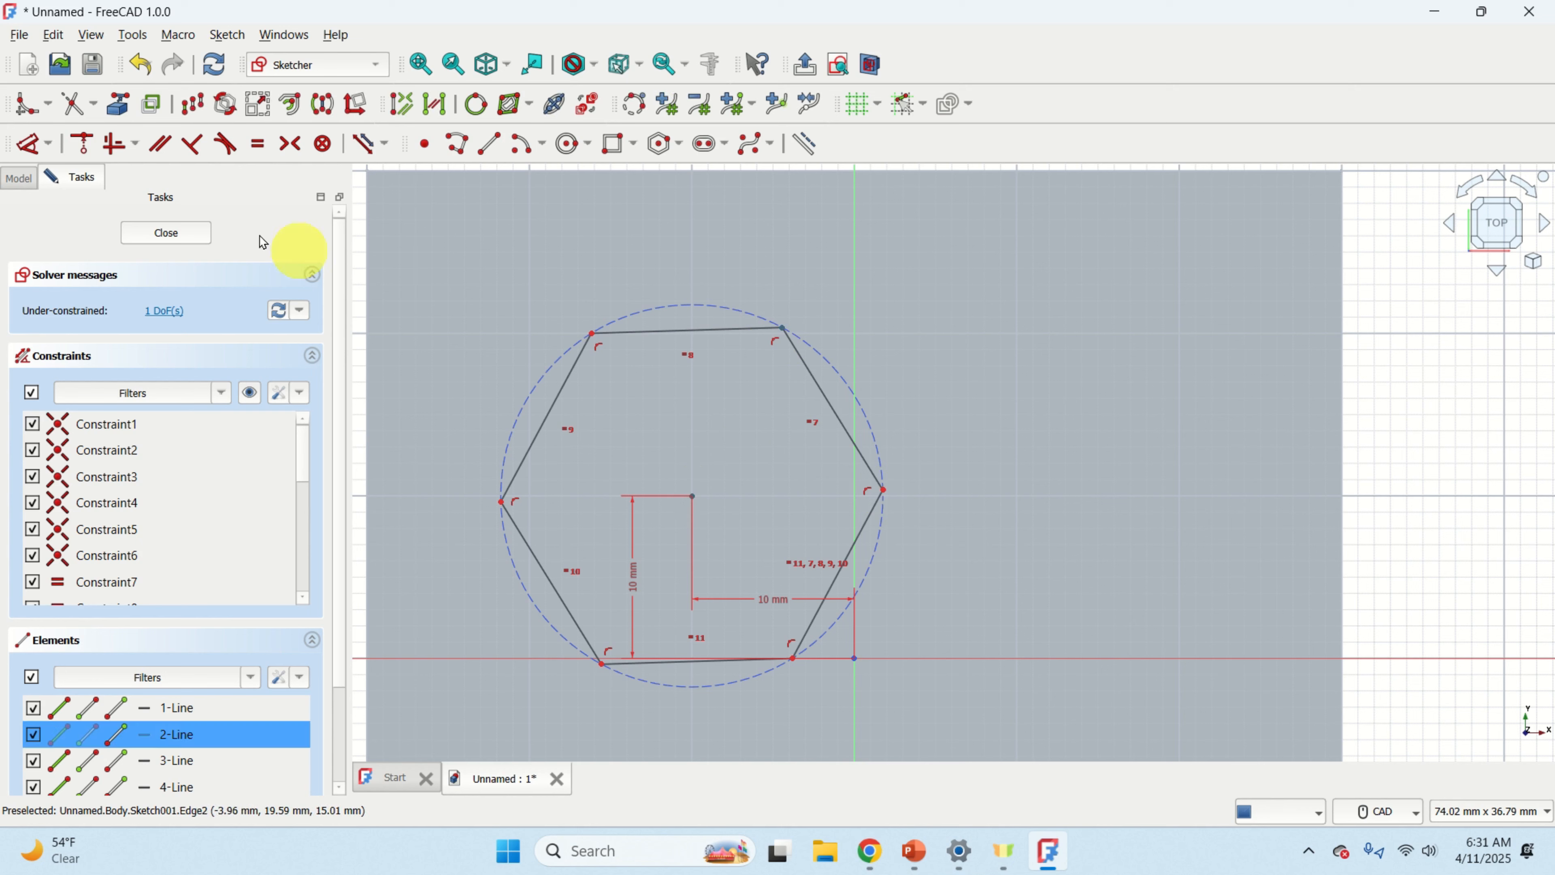
click(49, 143)
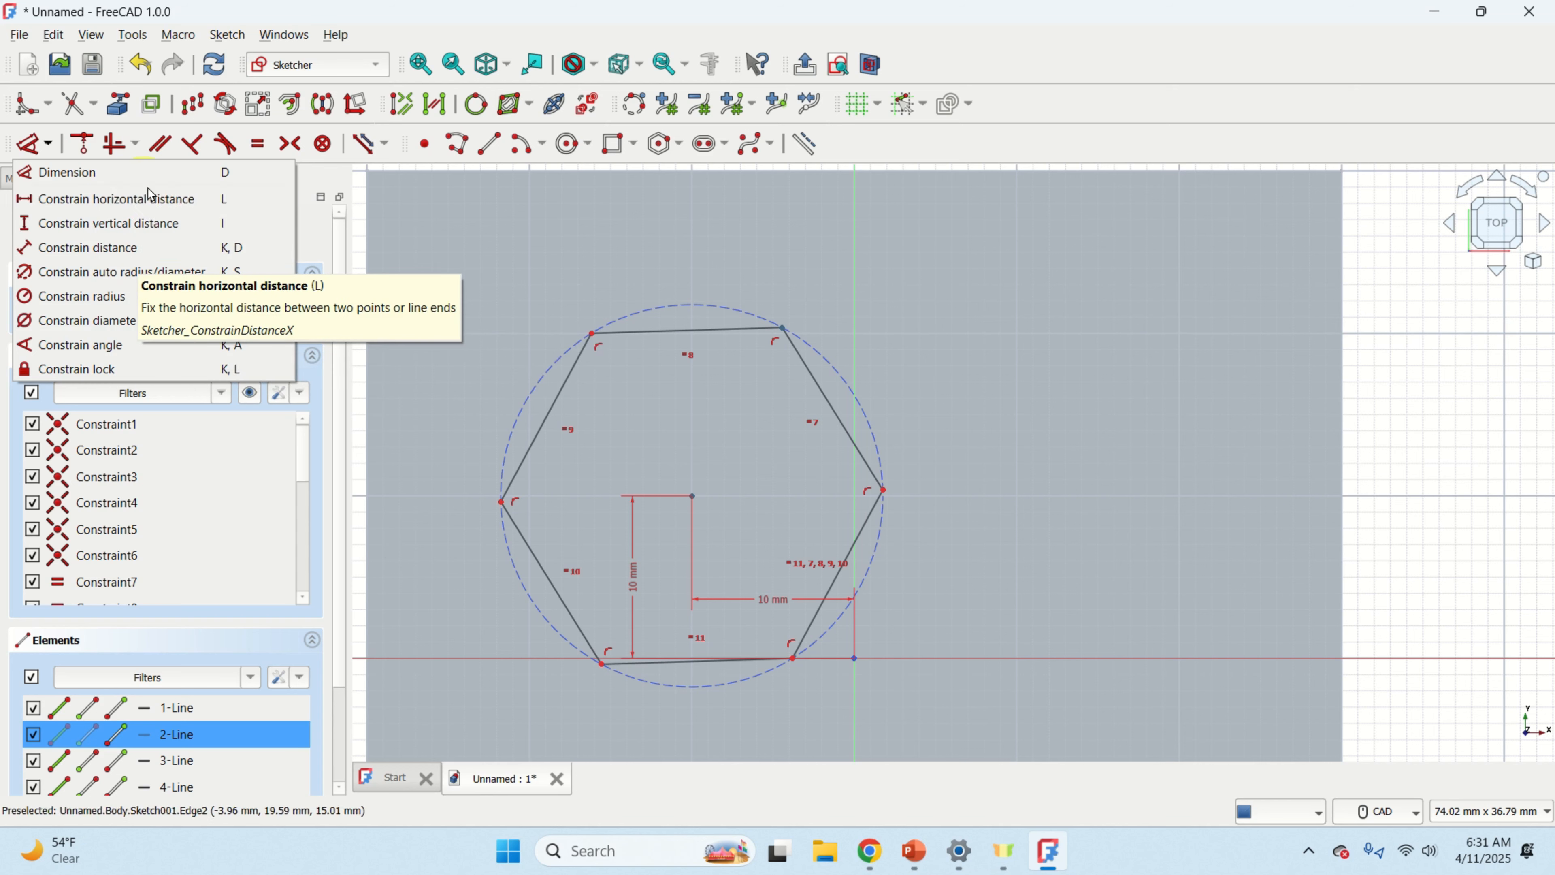
click(149, 247)
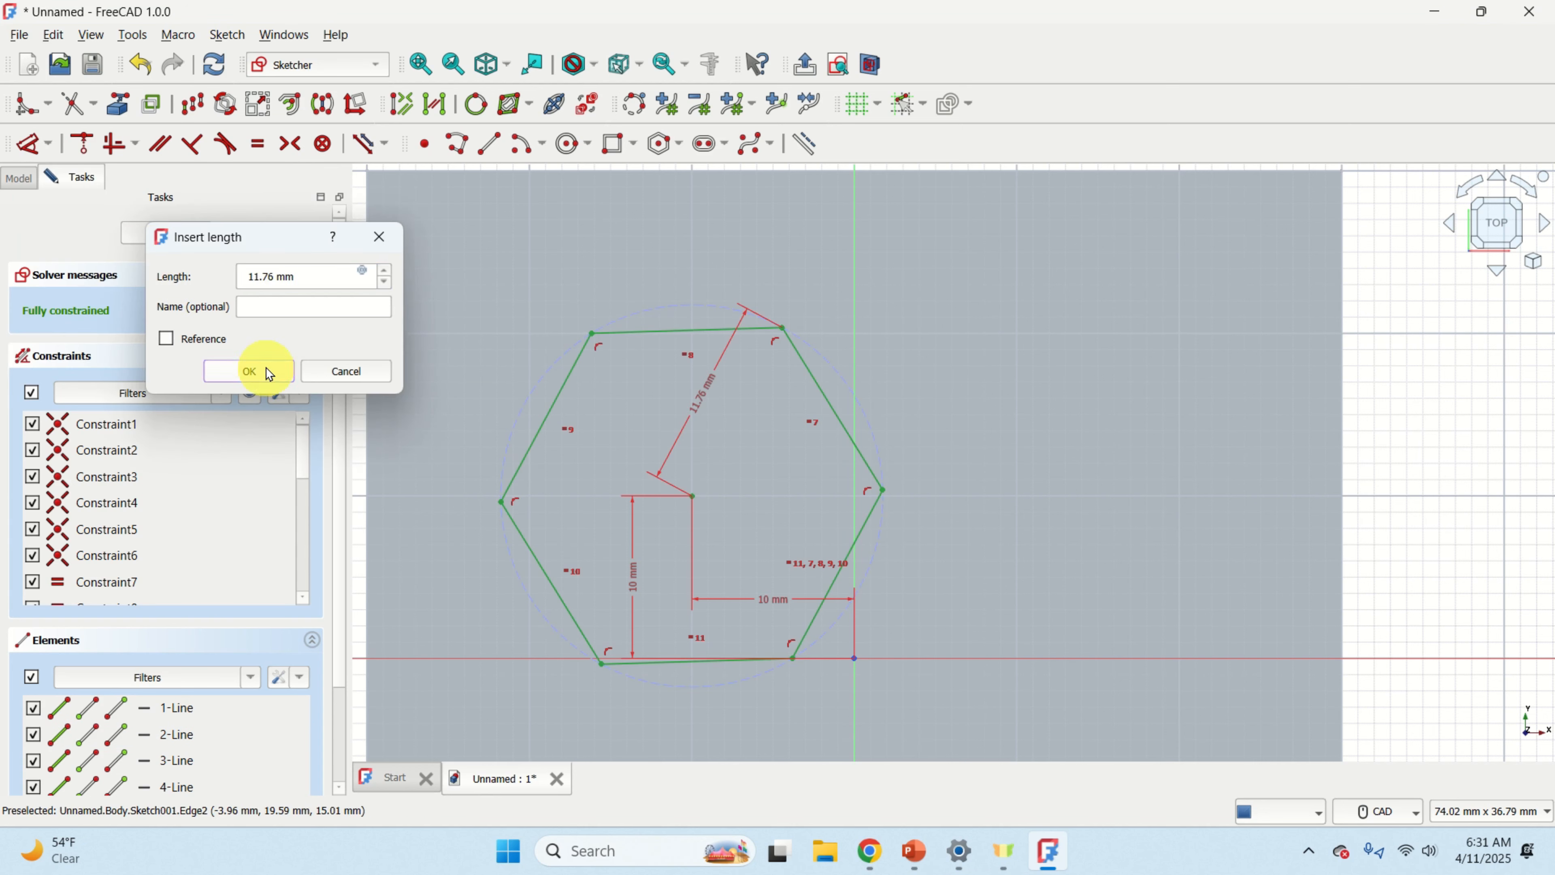
click(268, 373)
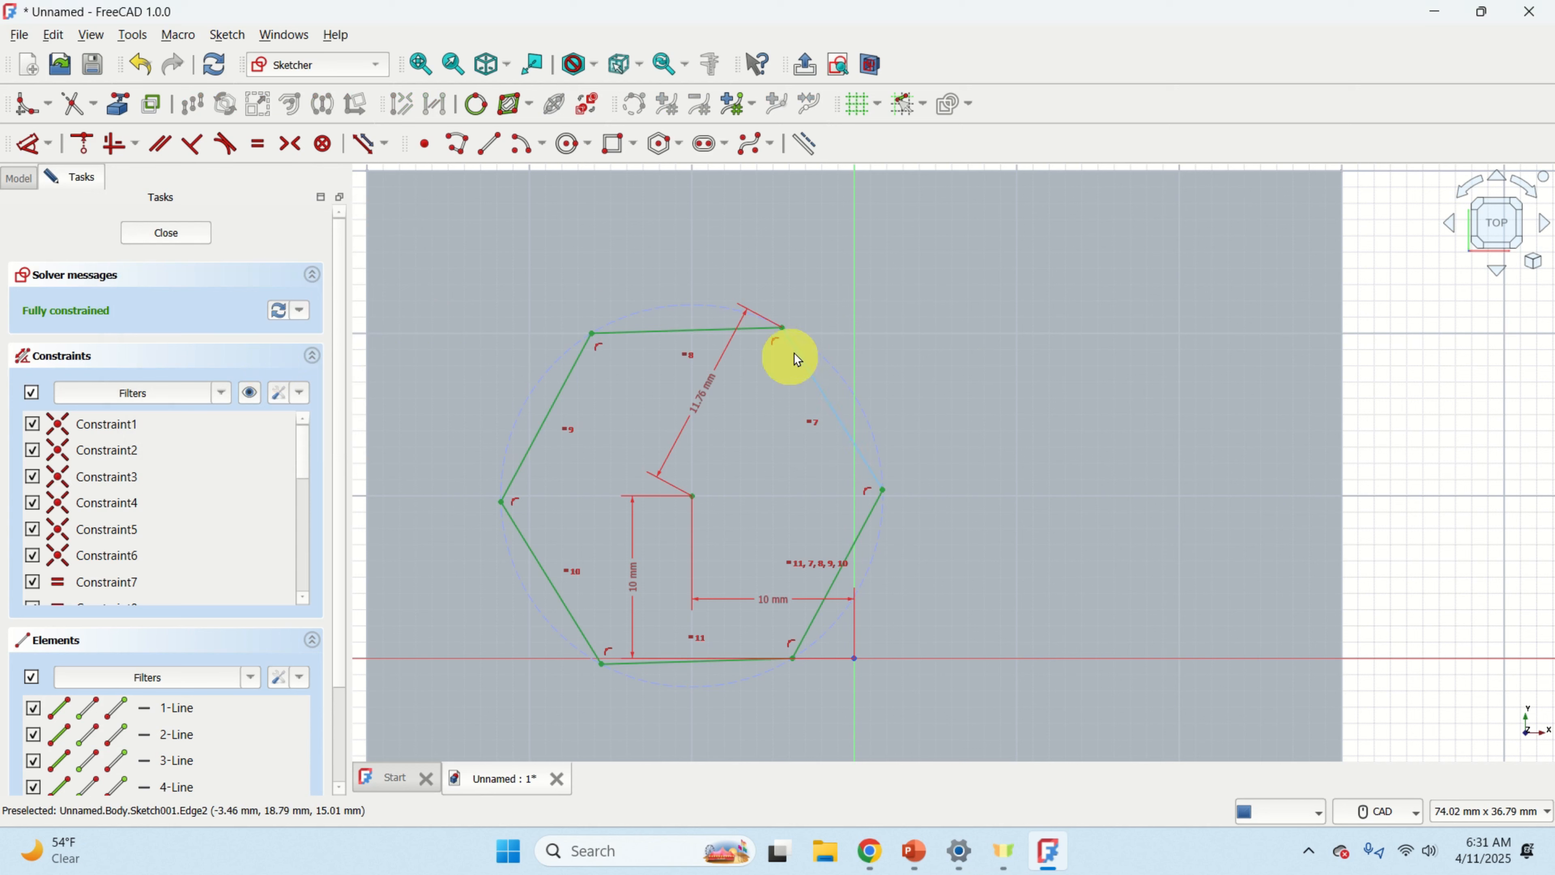
click(171, 241)
- Pad the hexagon sketch upward from the block's top face to a length of 39 mm
scroll(858, 392, up, 2)
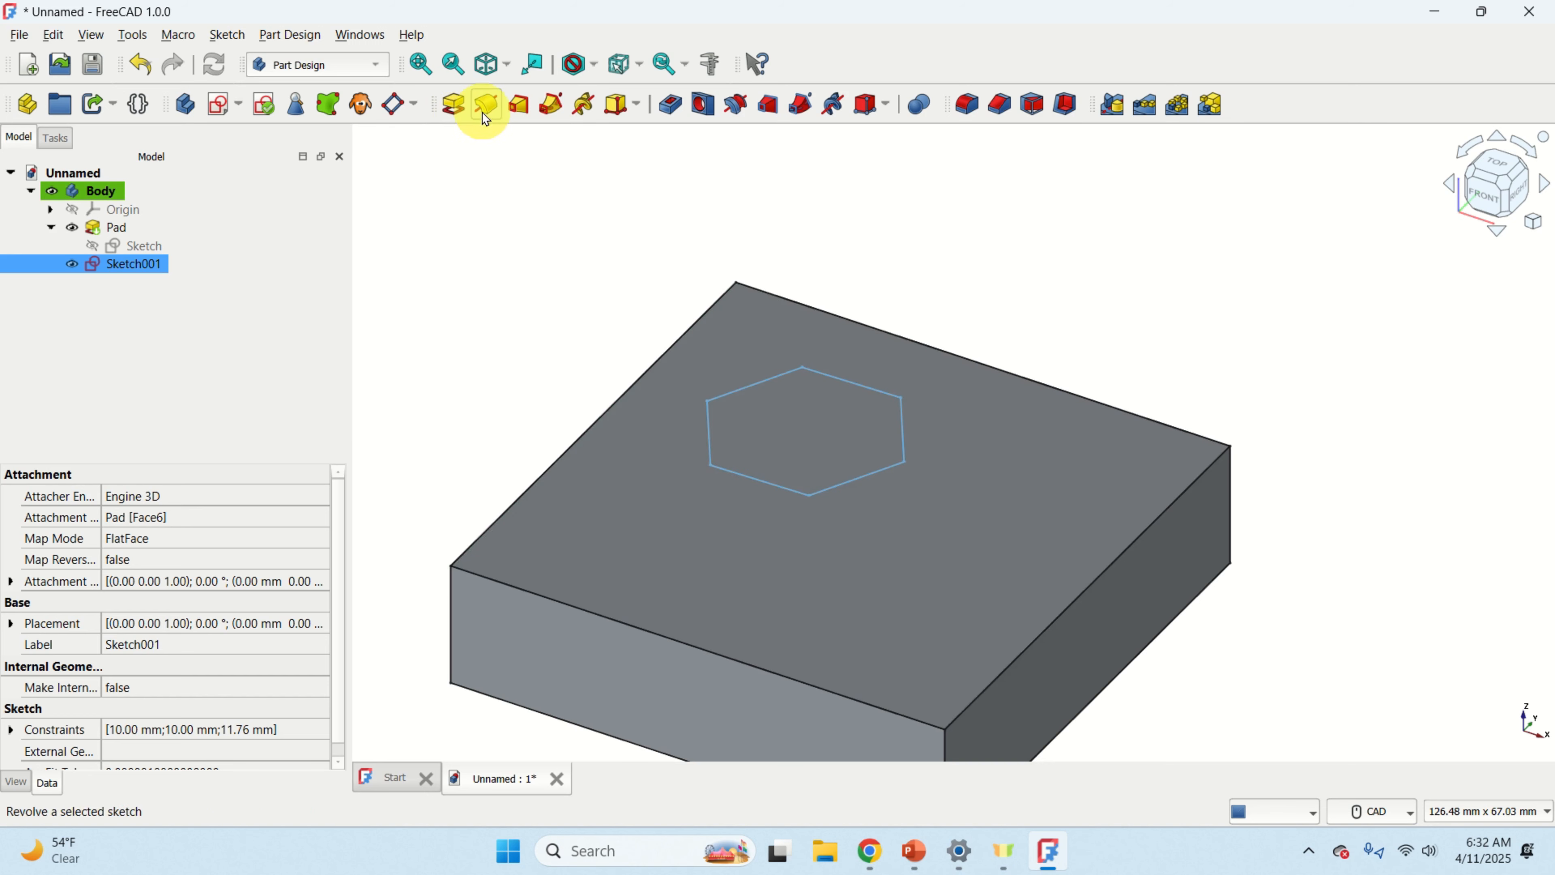
click(460, 105)
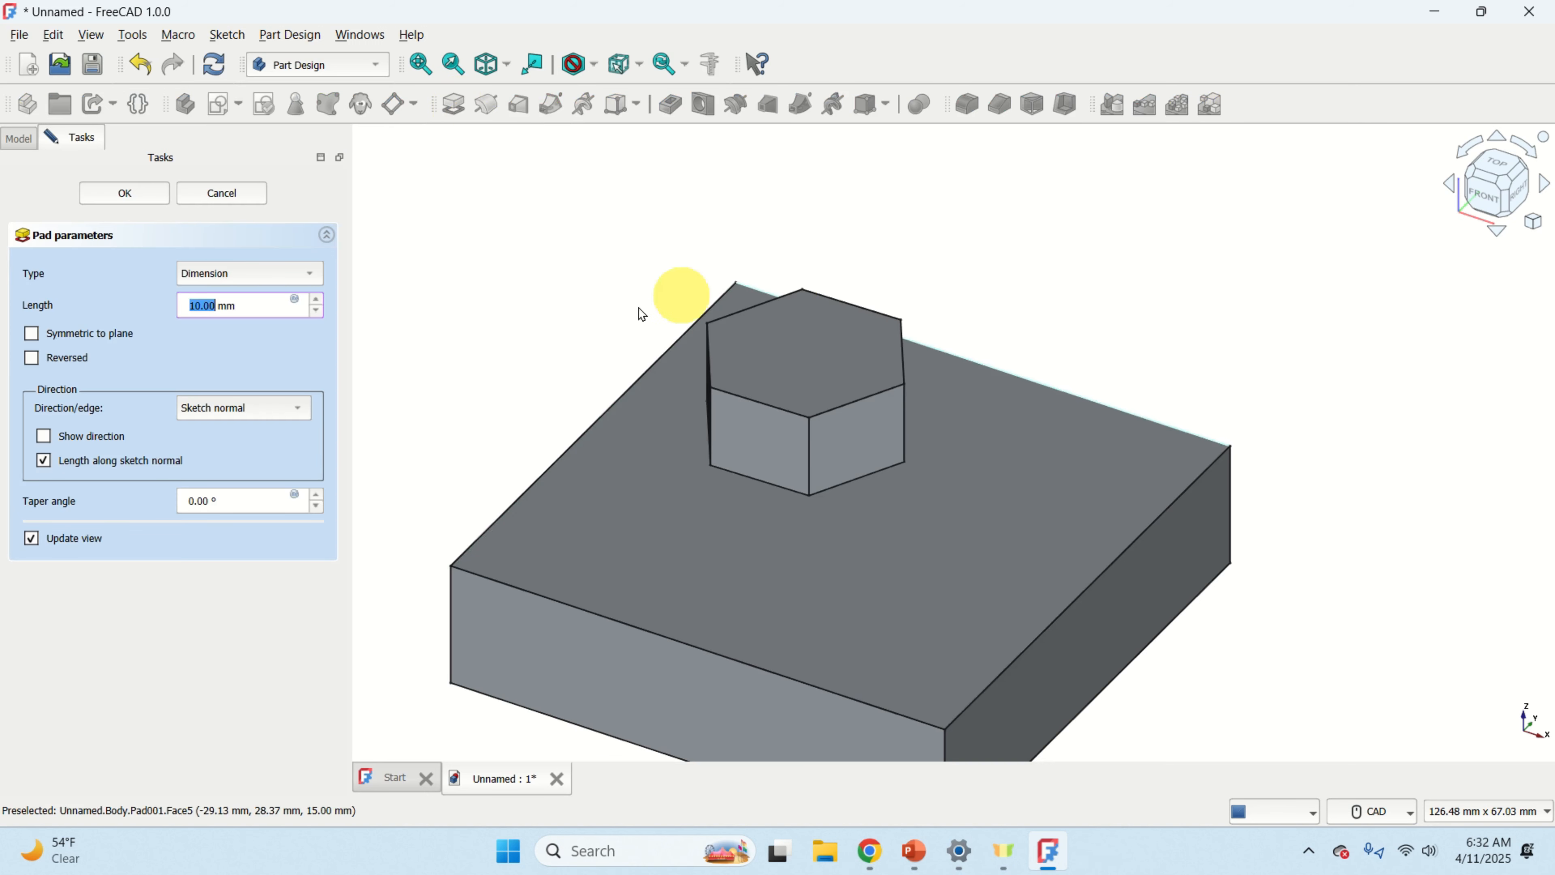
click(317, 301)
drag(317, 300, 317, 300)
scroll(593, 343, down, 4)
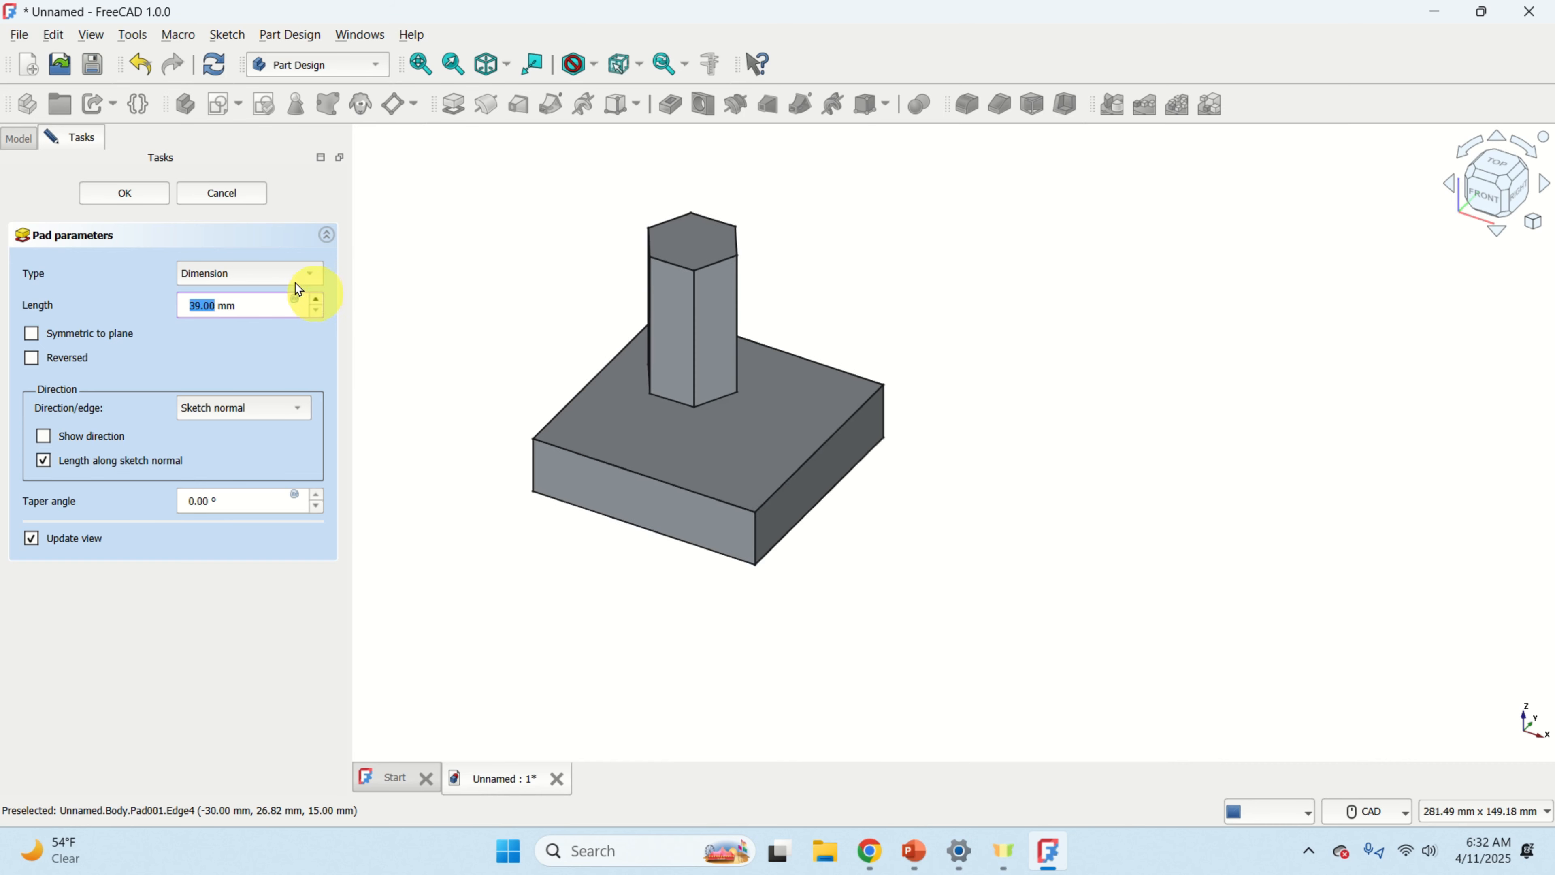
click(141, 195)
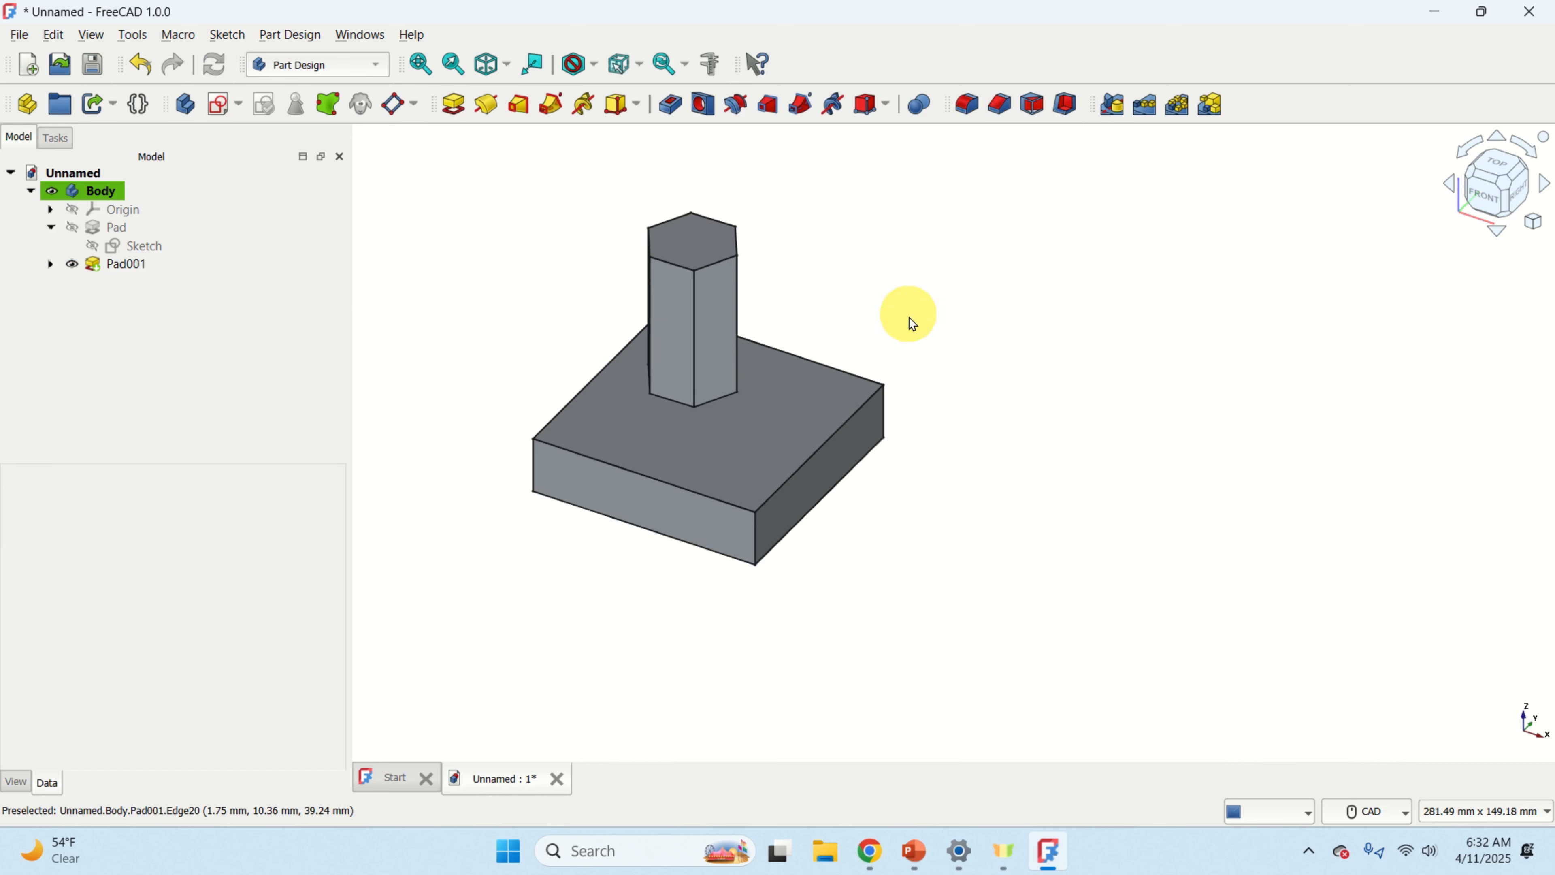
- Create an empty sketch in the body on the YZ-plane and close it without drawing any geometry
mouse_move(922, 357)
middle_down()
mouse_move(948, 361)
mouse_move(920, 375)
mouse_move(830, 351)
mouse_move(798, 320)
mouse_move(916, 302)
mouse_move(968, 333)
mouse_move(937, 351)
mouse_move(962, 361)
mouse_move(944, 370)
middle_up()
scroll(802, 337, up, 2)
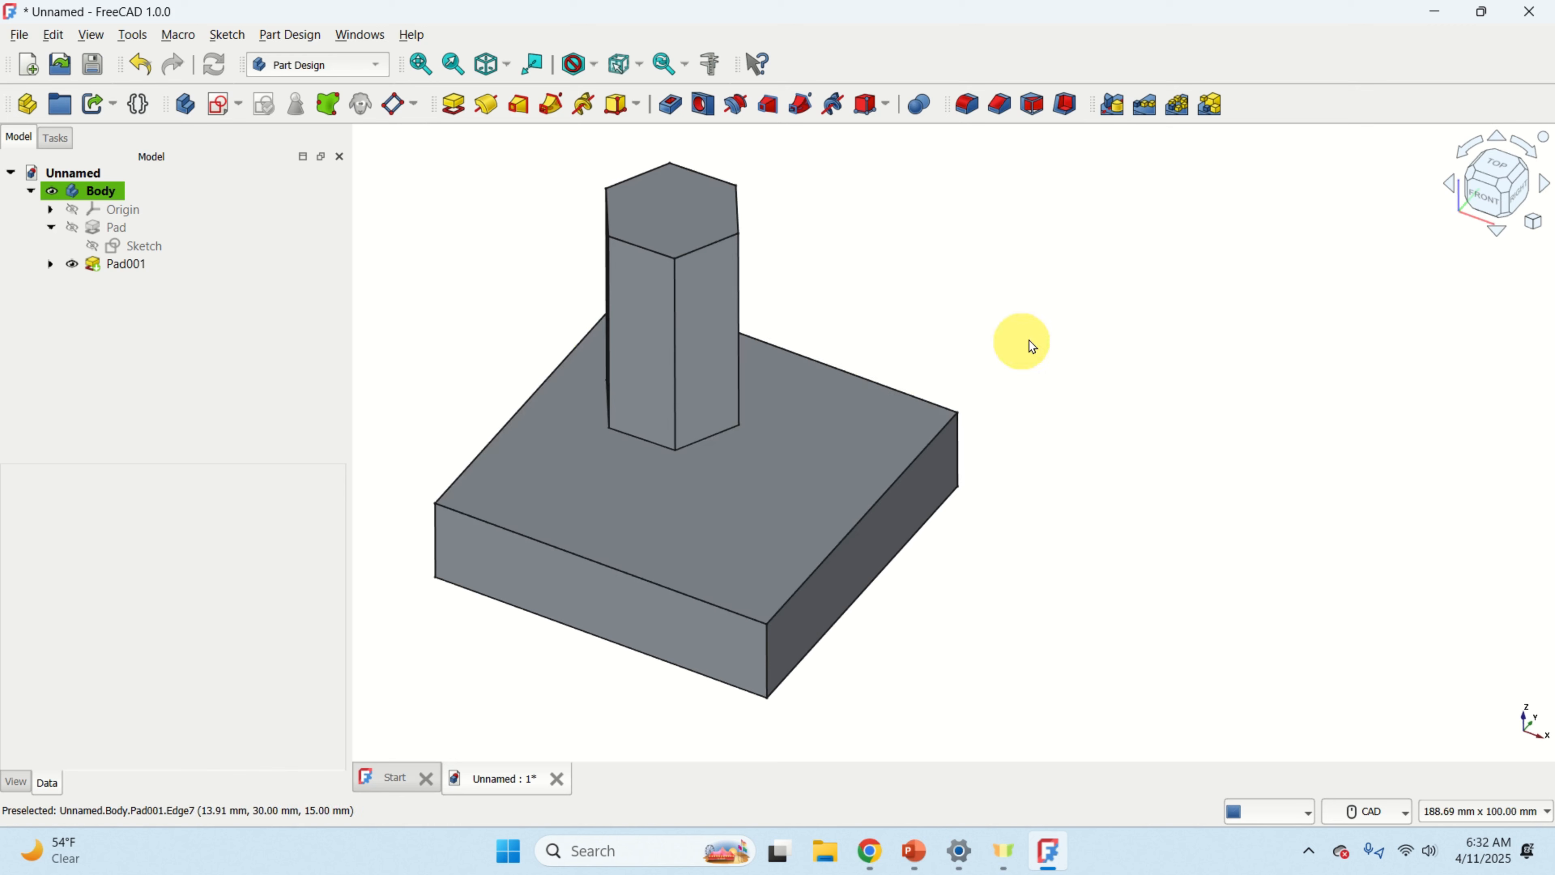
scroll(681, 312, up, 3)
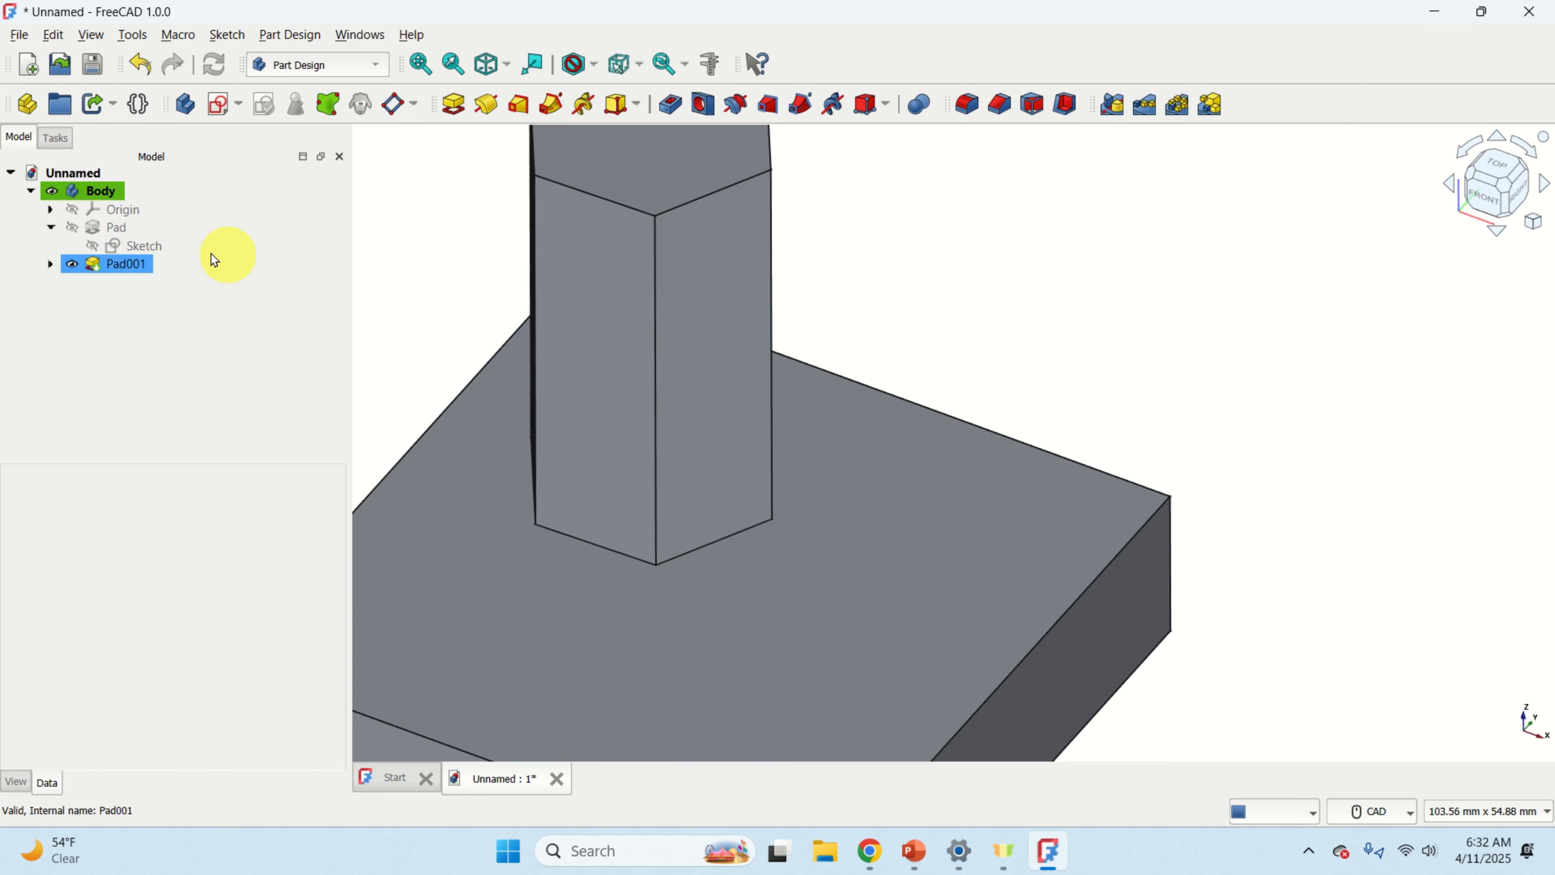
click(91, 192)
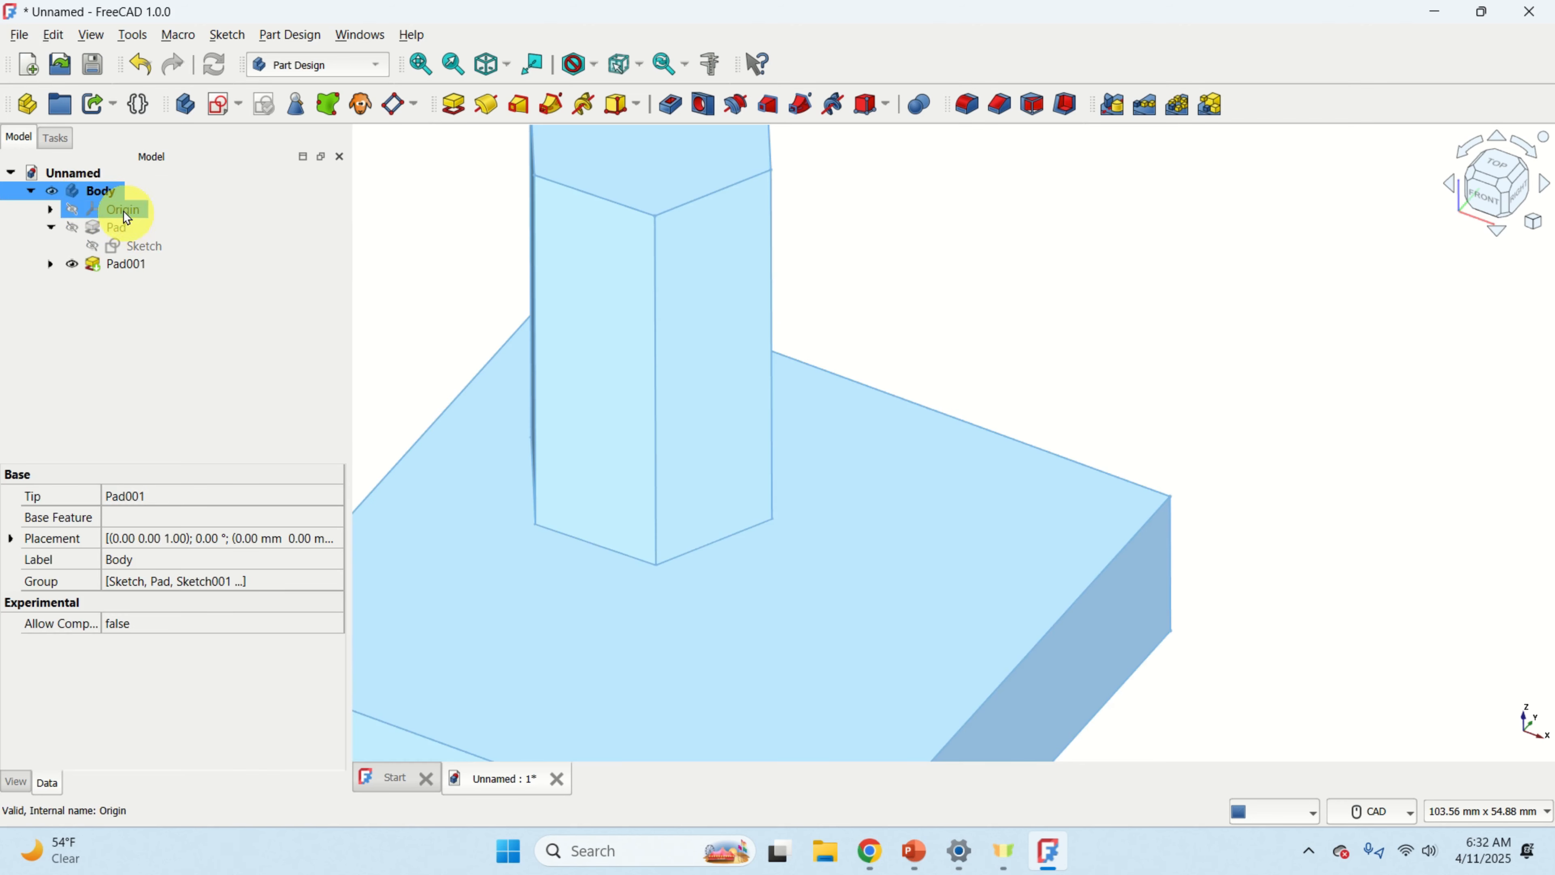
click(221, 103)
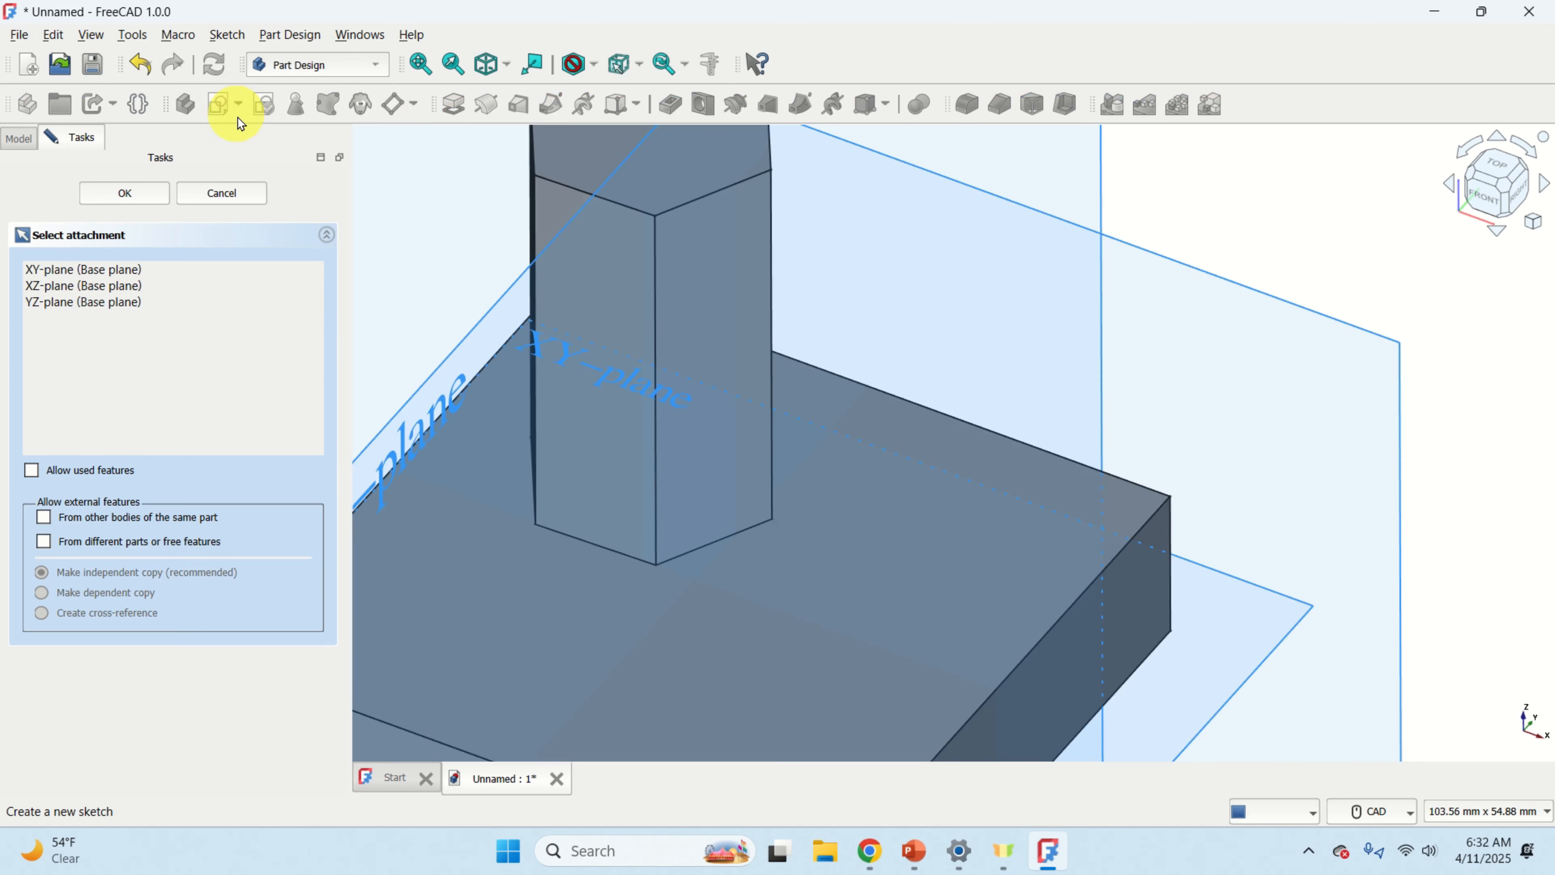
click(117, 301)
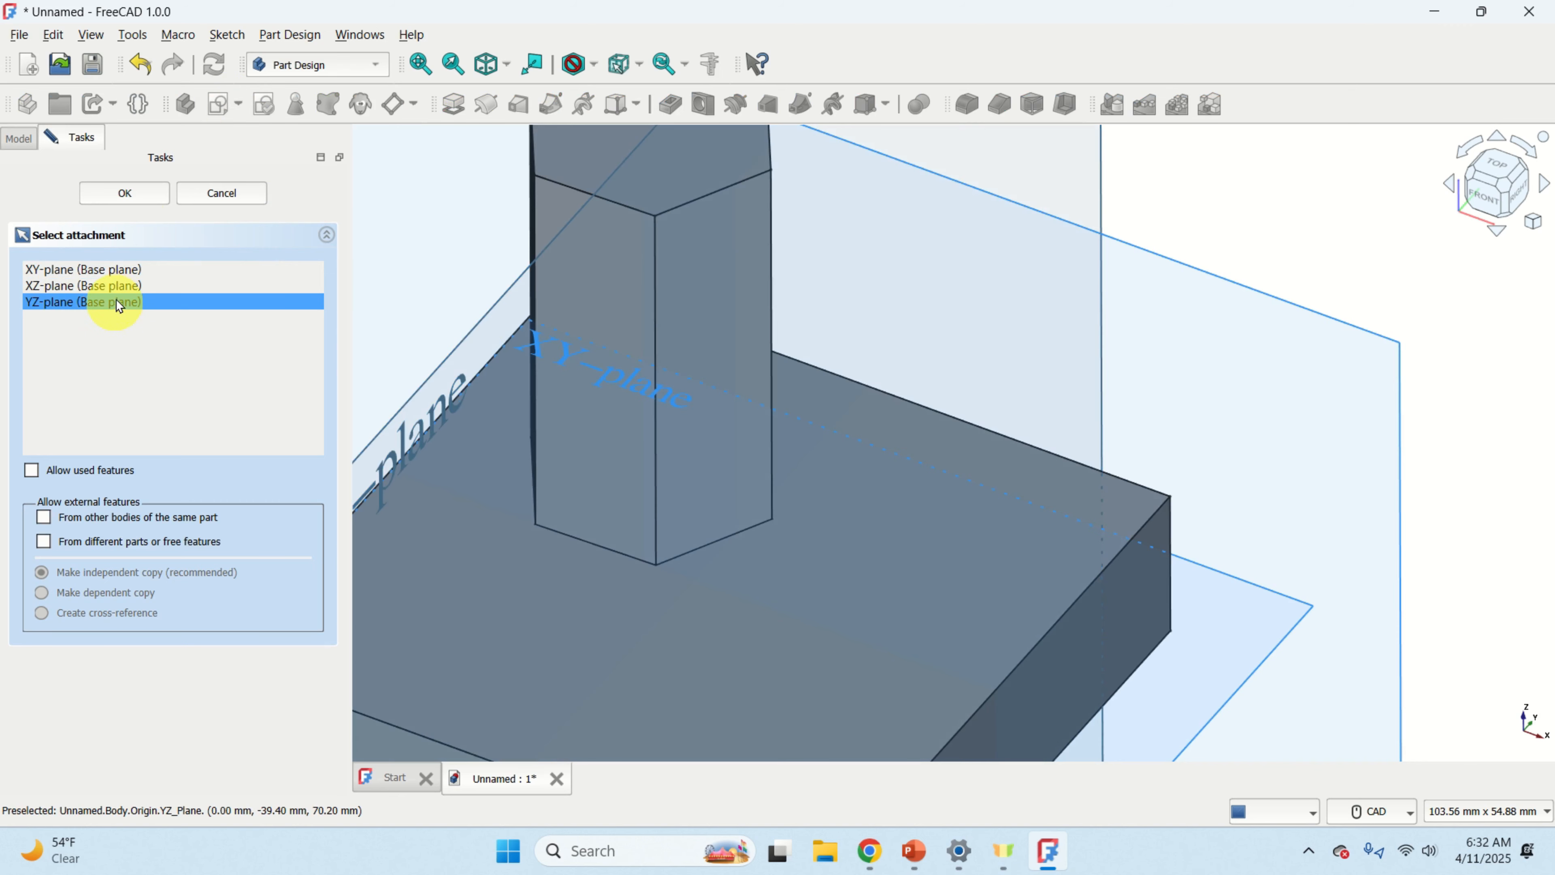
click(151, 202)
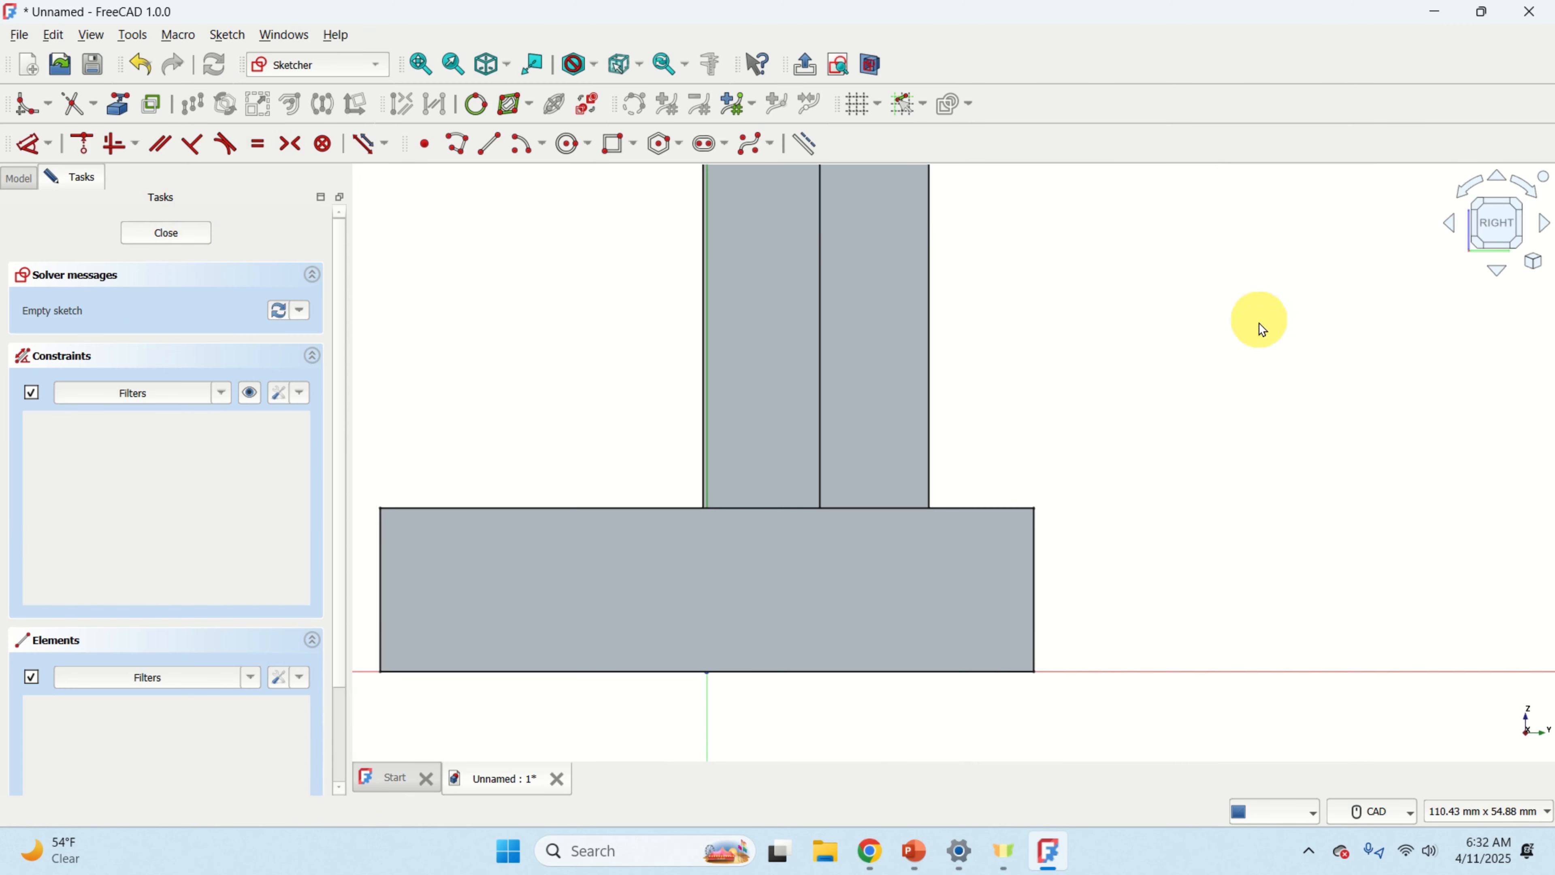
click(174, 237)
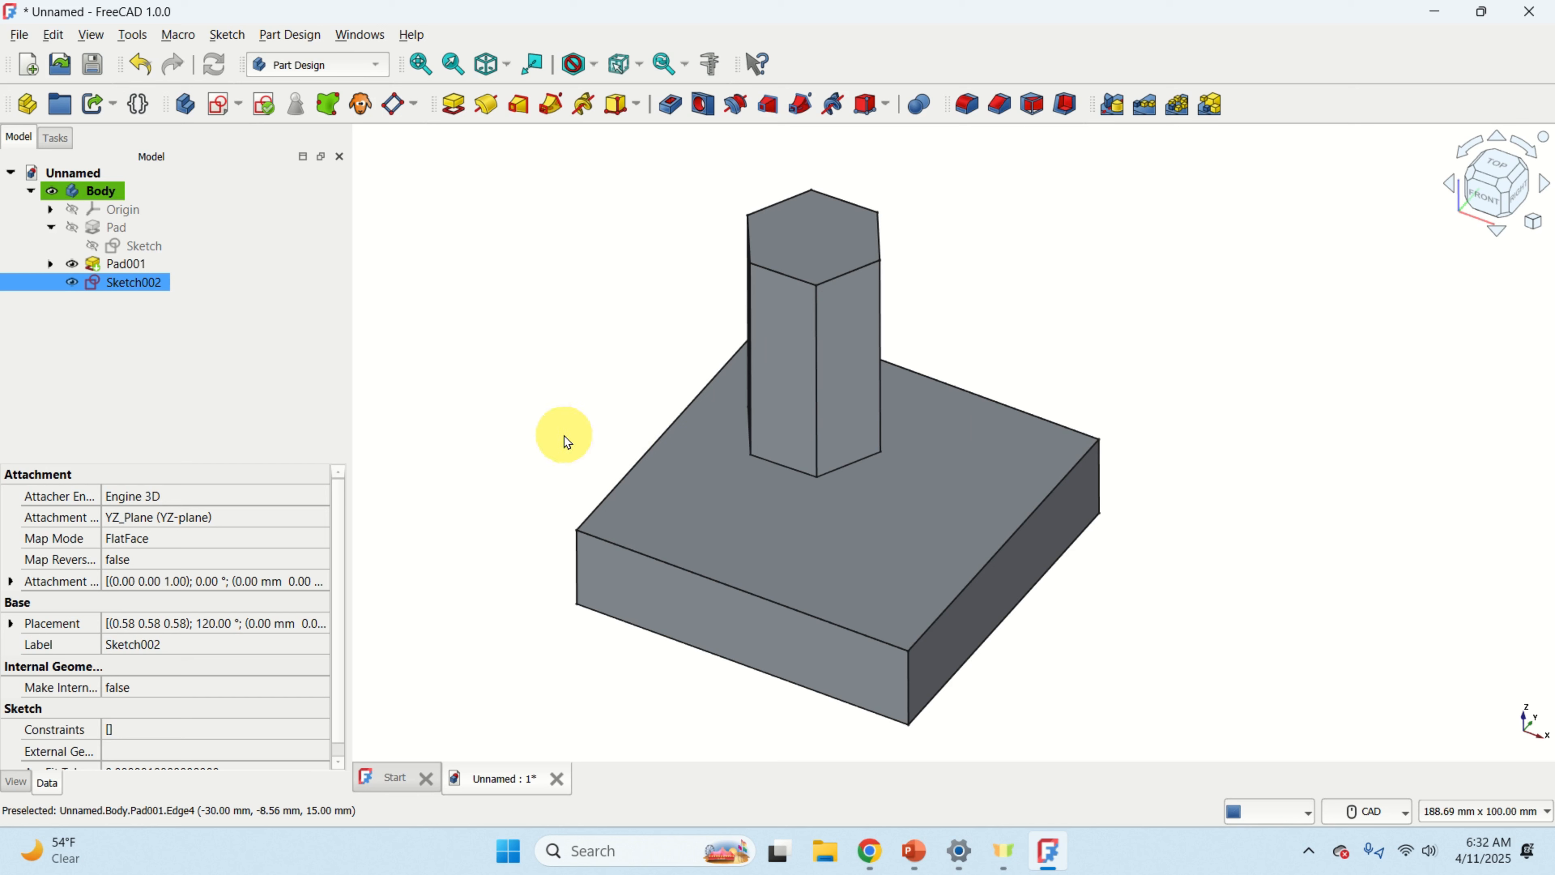
- Attach Sketch002 to the right-front side face of the hexagonal pad
click(855, 363)
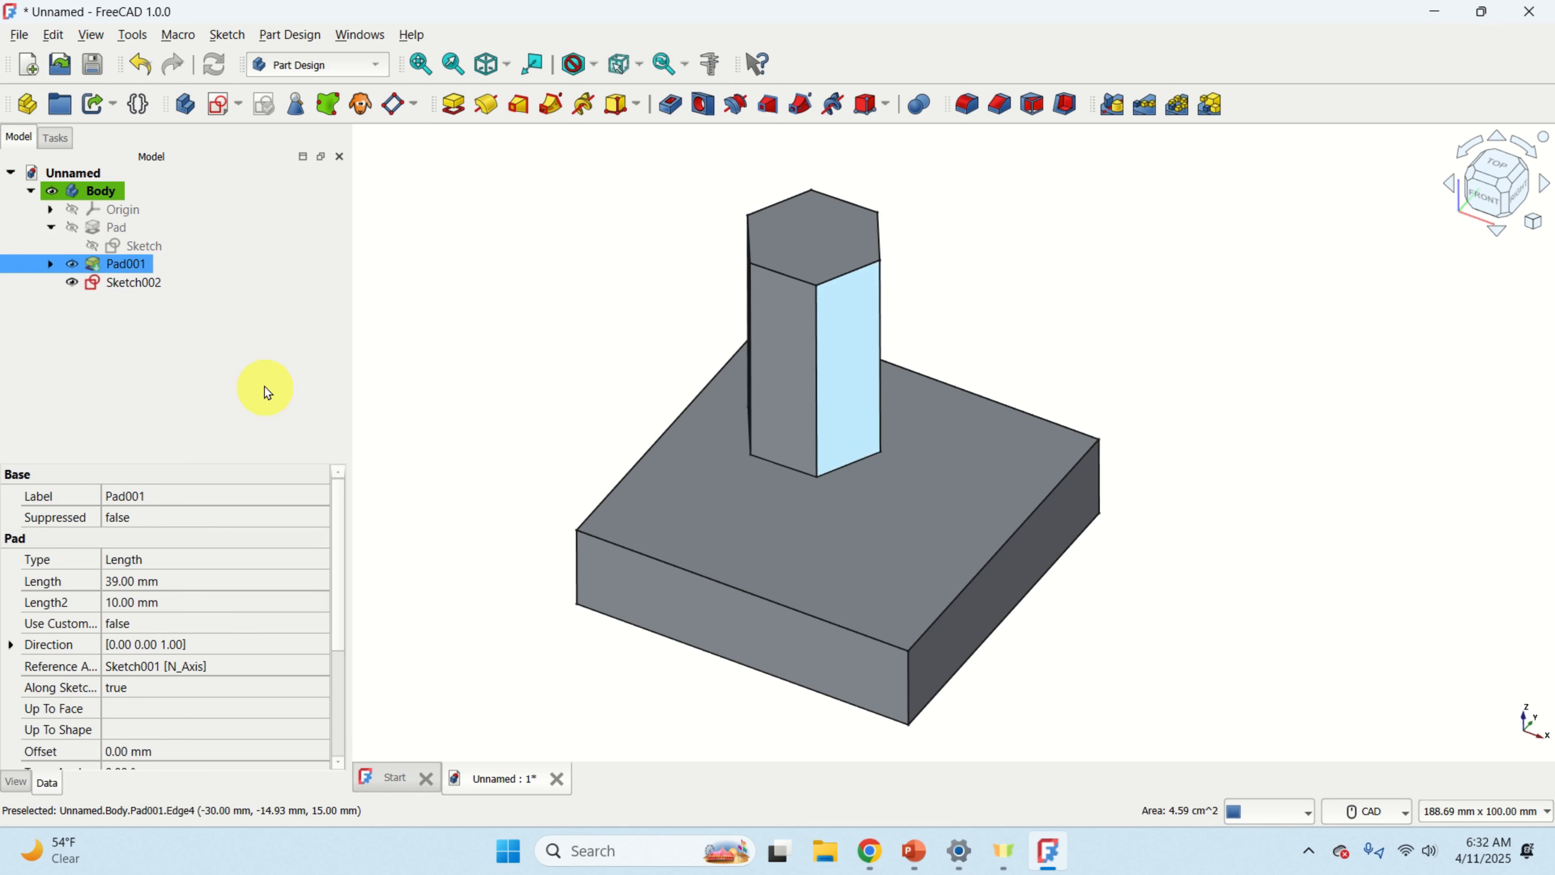
ctrl+click(220, 282)
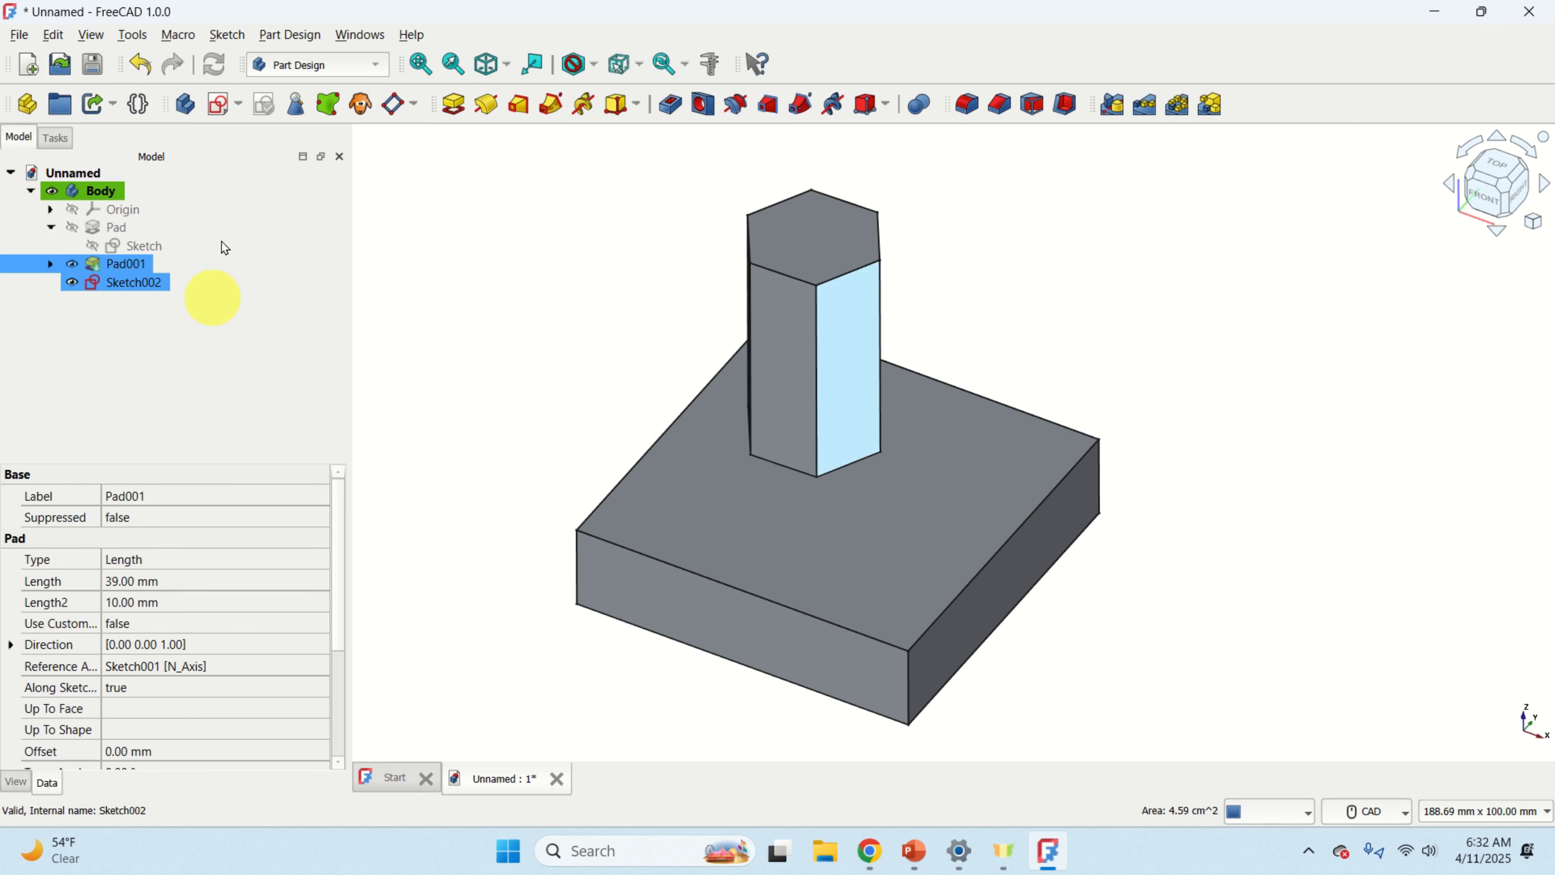
click(238, 108)
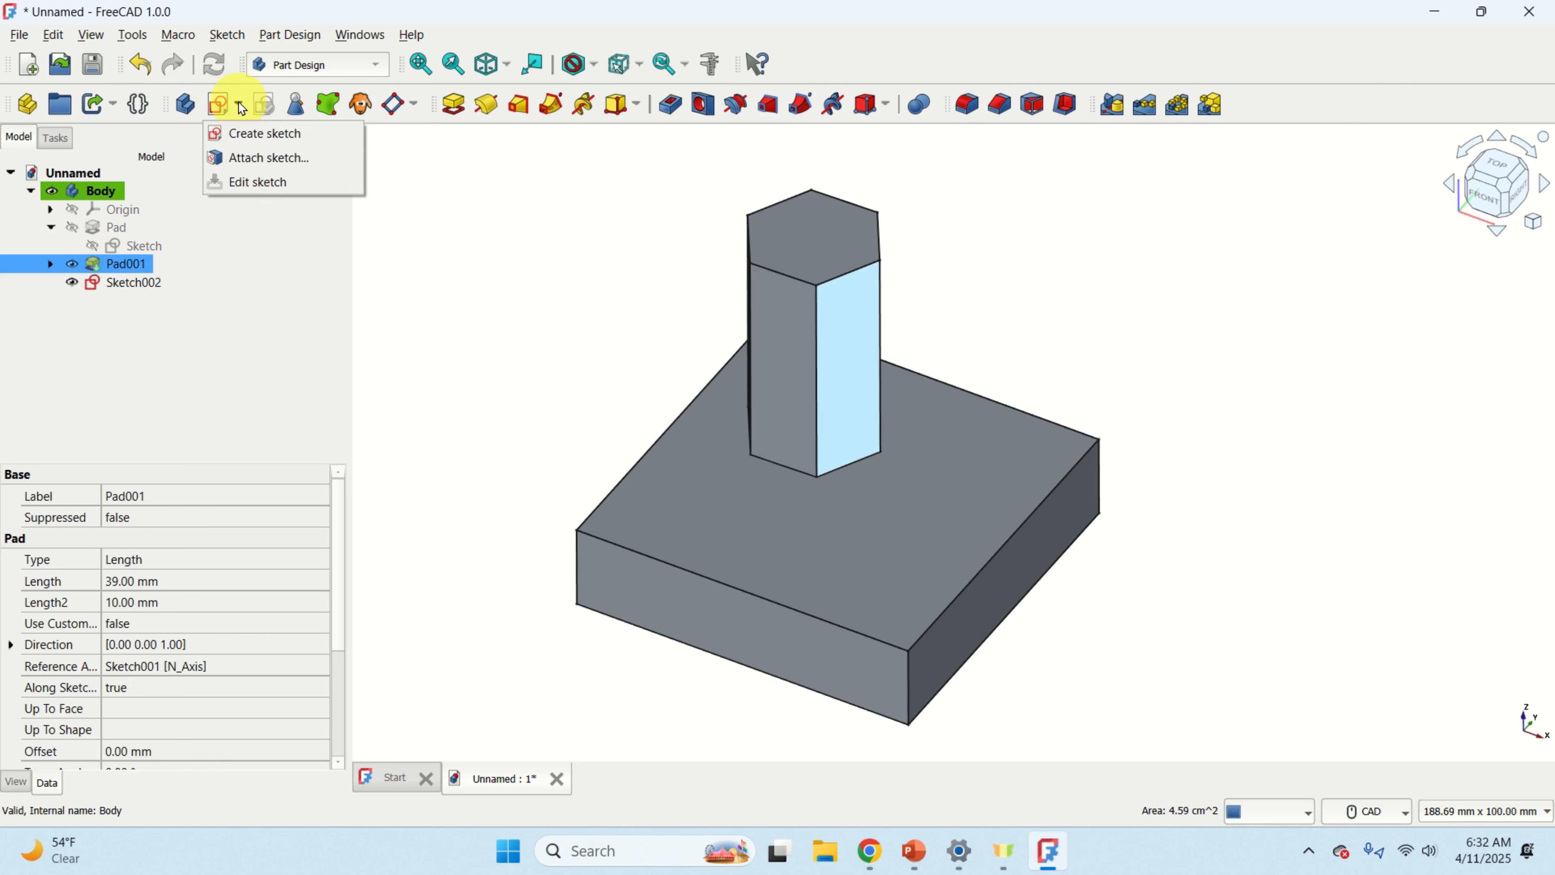
click(264, 157)
click(789, 424)
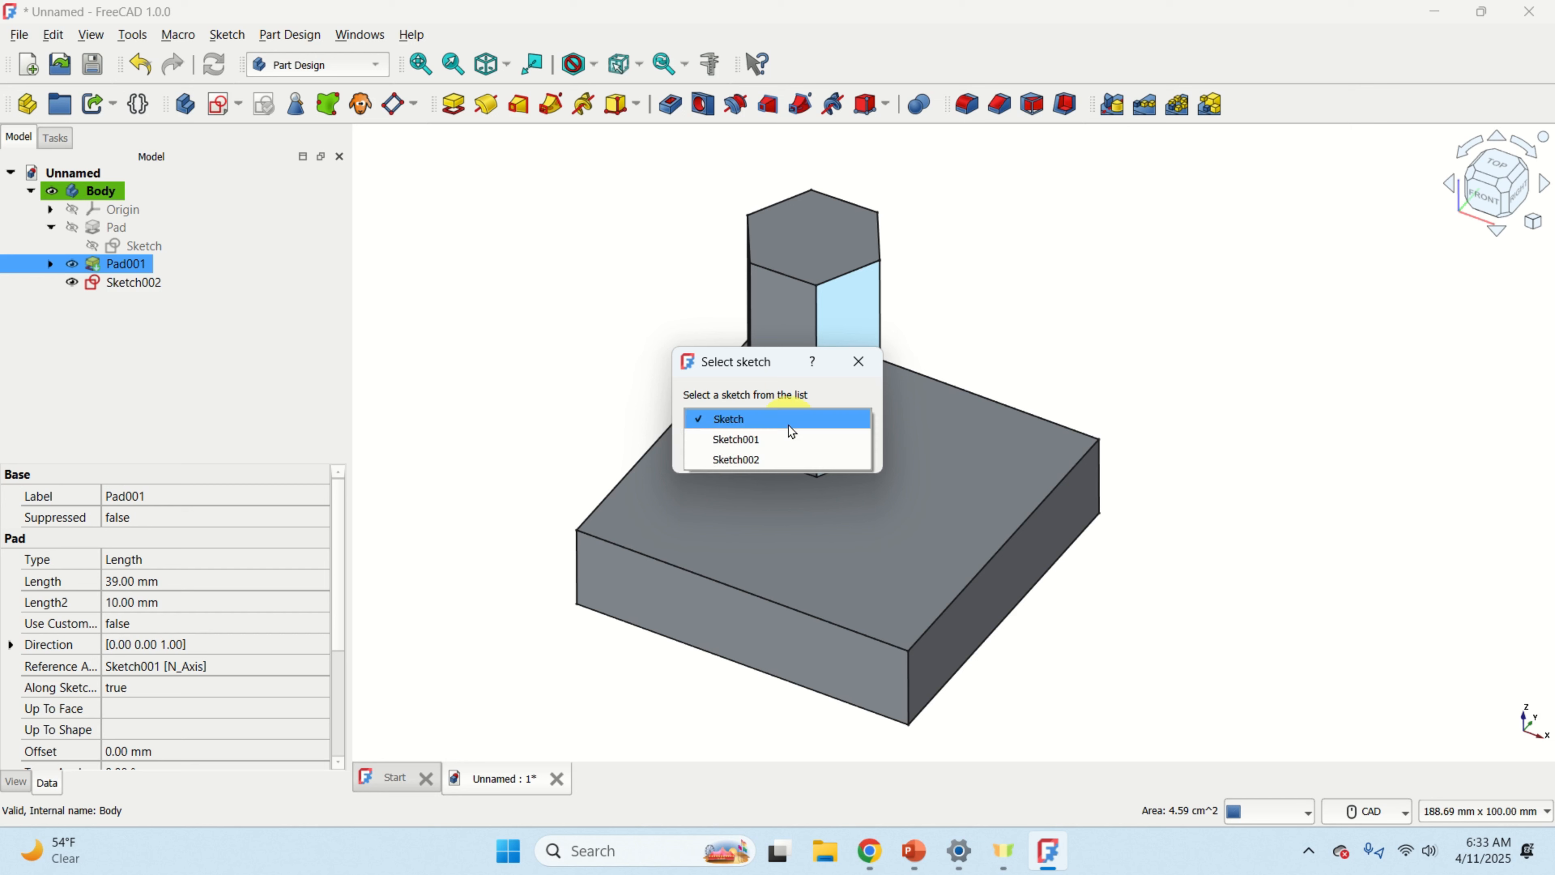
click(783, 461)
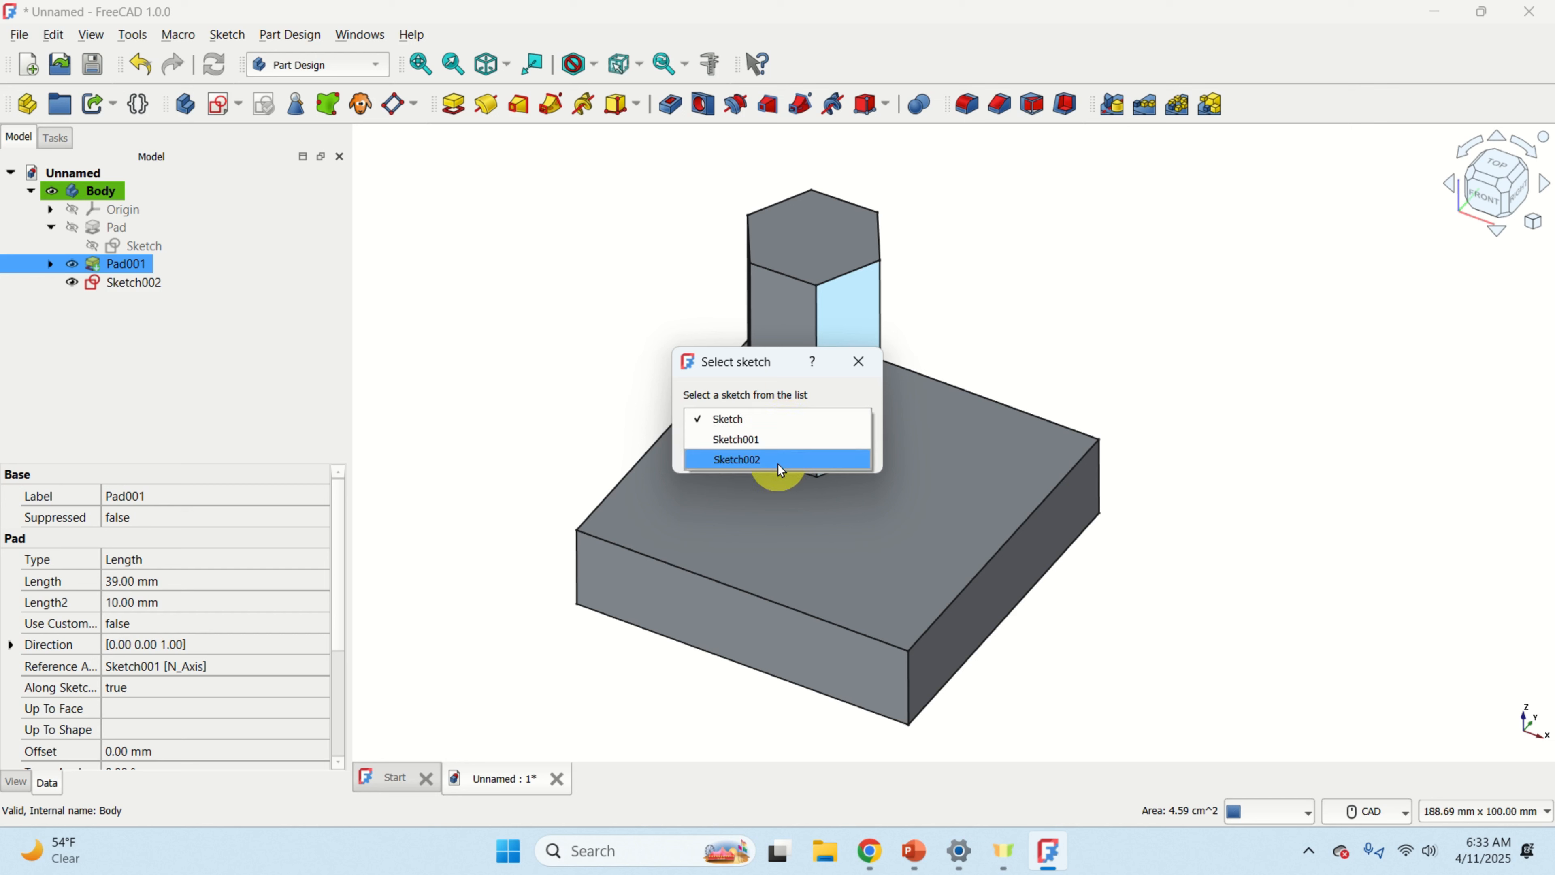
click(734, 456)
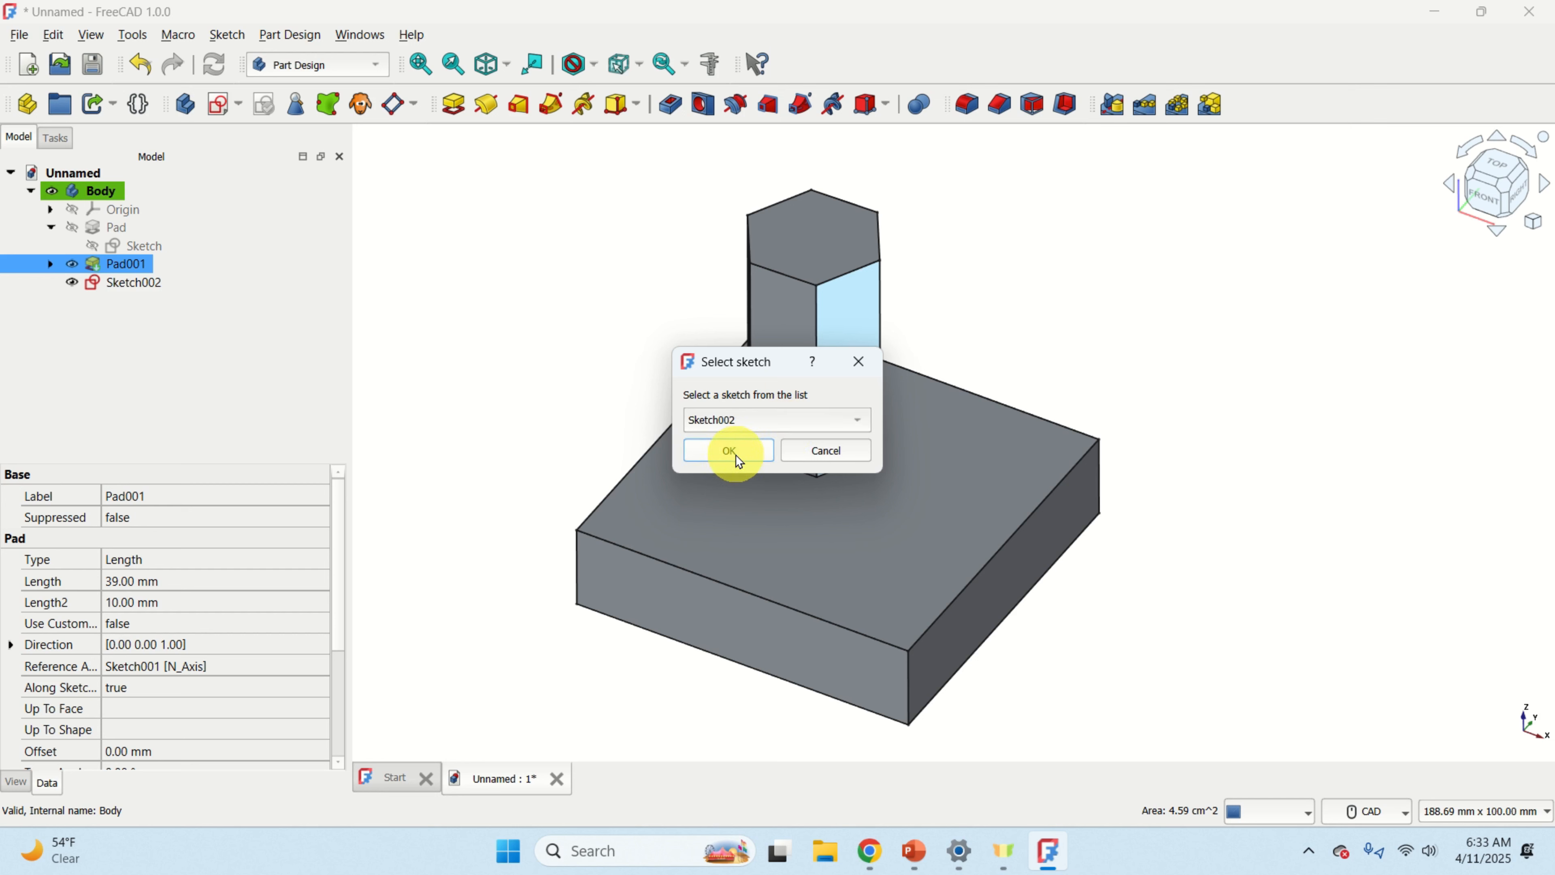
click(763, 454)
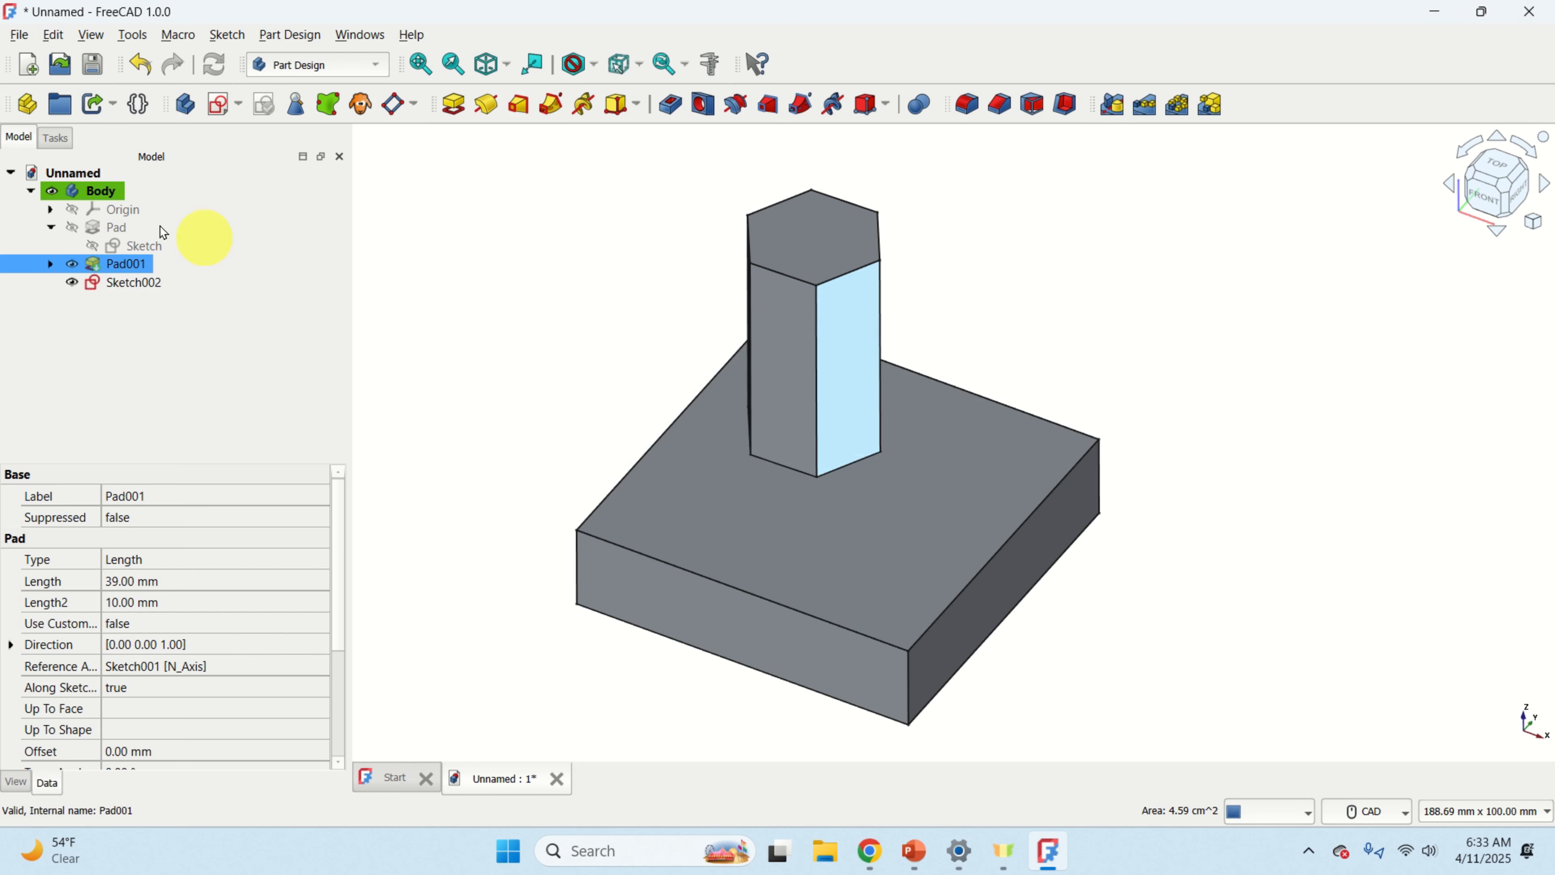
- Edit Sketch002 and draw a tilted slot with about 11.72 mm between arc centres near the top of the hexagonal column's side face
double_click(155, 289)
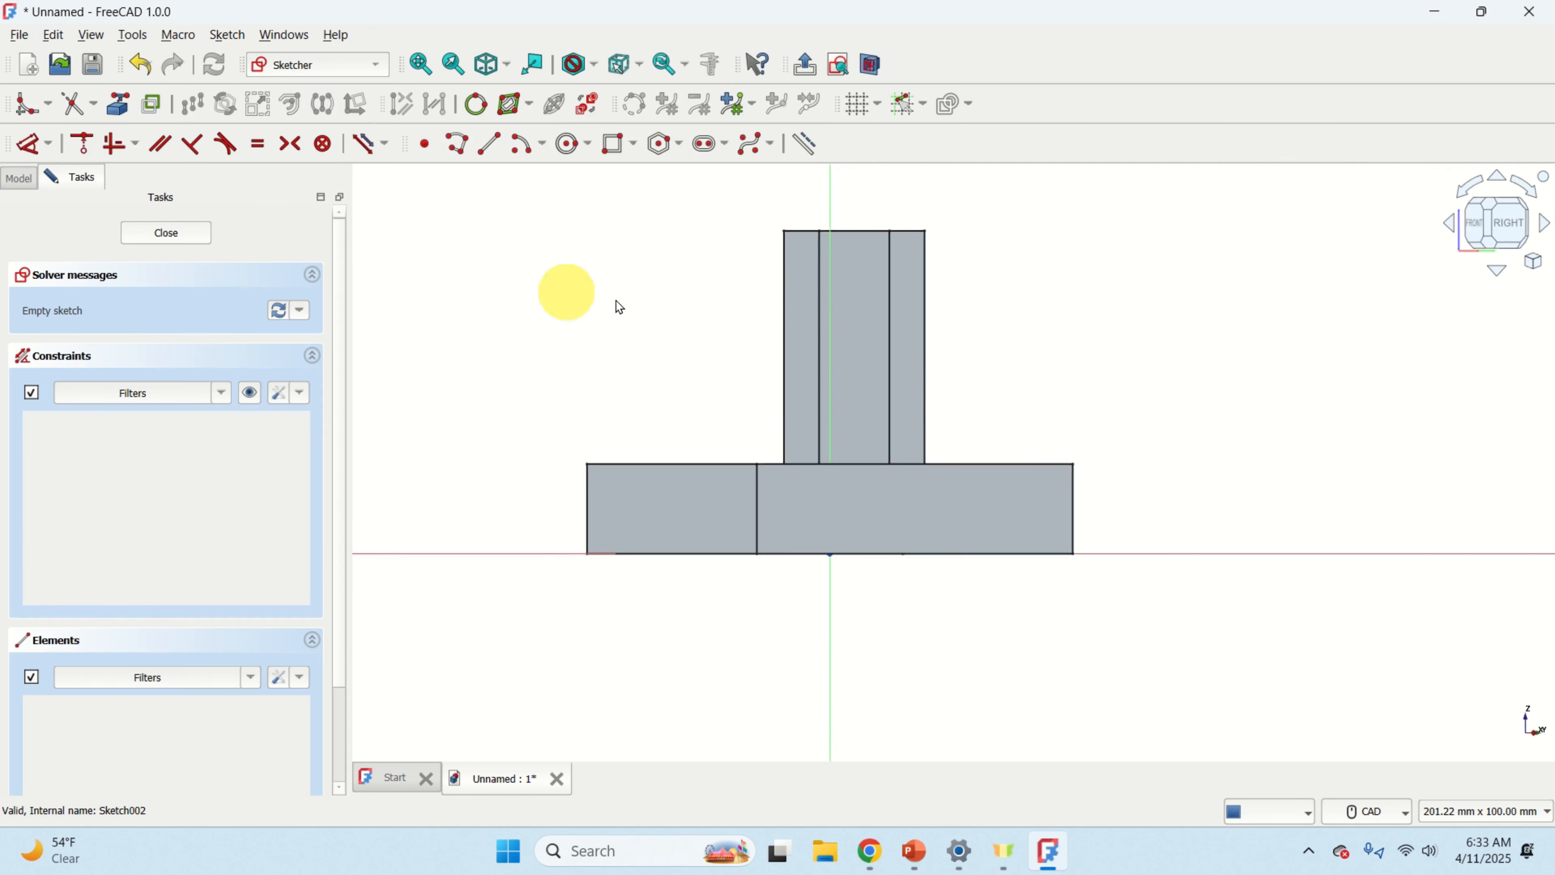
scroll(617, 305, up, 5)
scroll(893, 306, down, 1)
mouse_move(893, 300)
middle_down()
mouse_move(938, 331)
mouse_move(861, 393)
mouse_move(804, 354)
middle_up()
scroll(860, 387, up, 3)
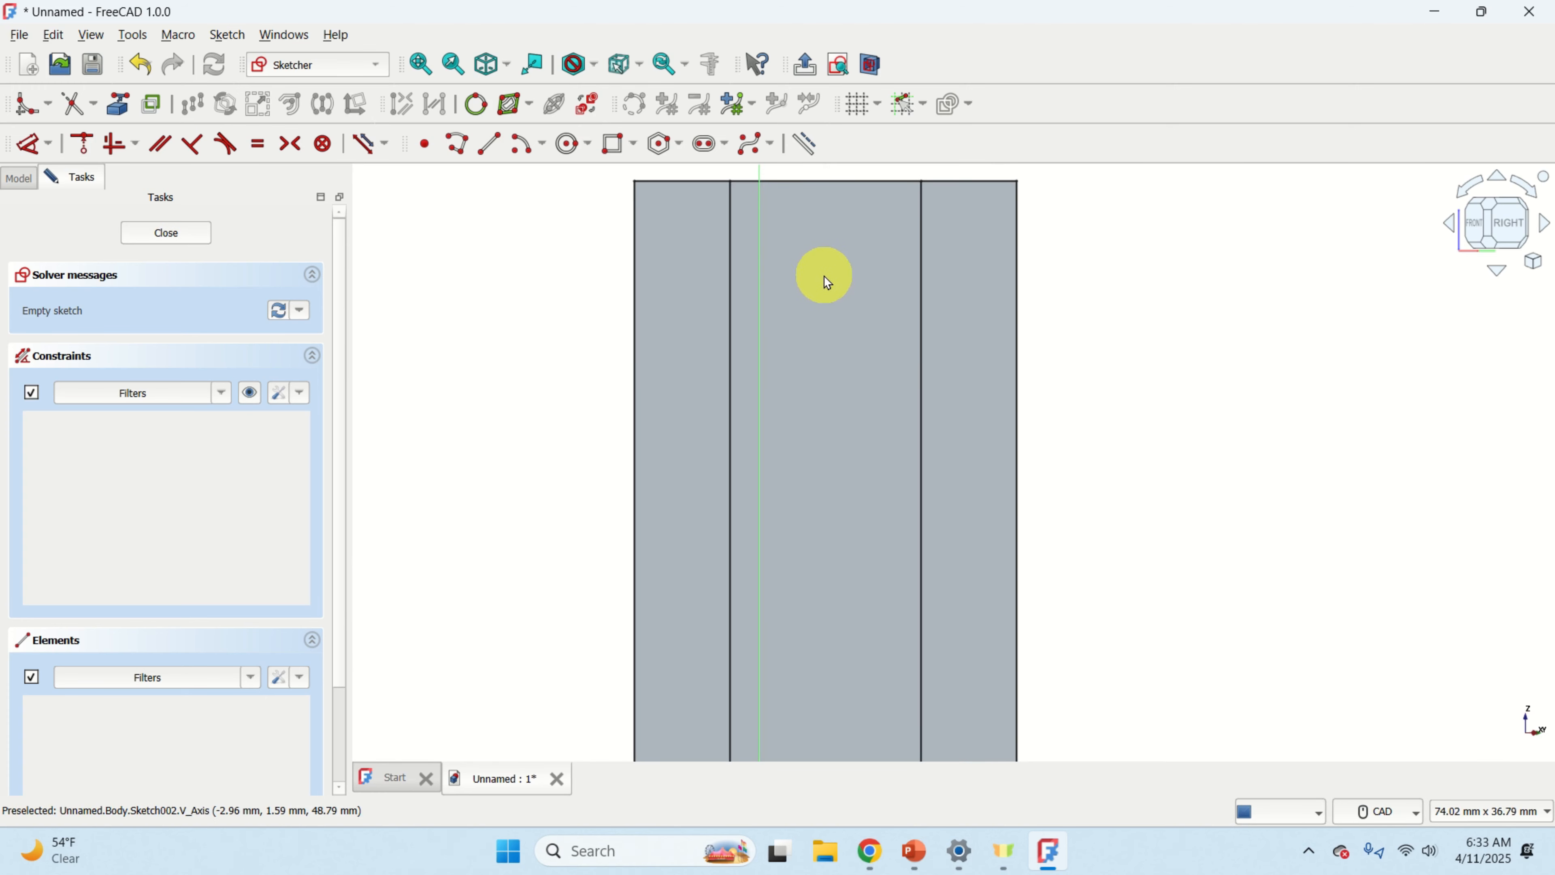
click(710, 148)
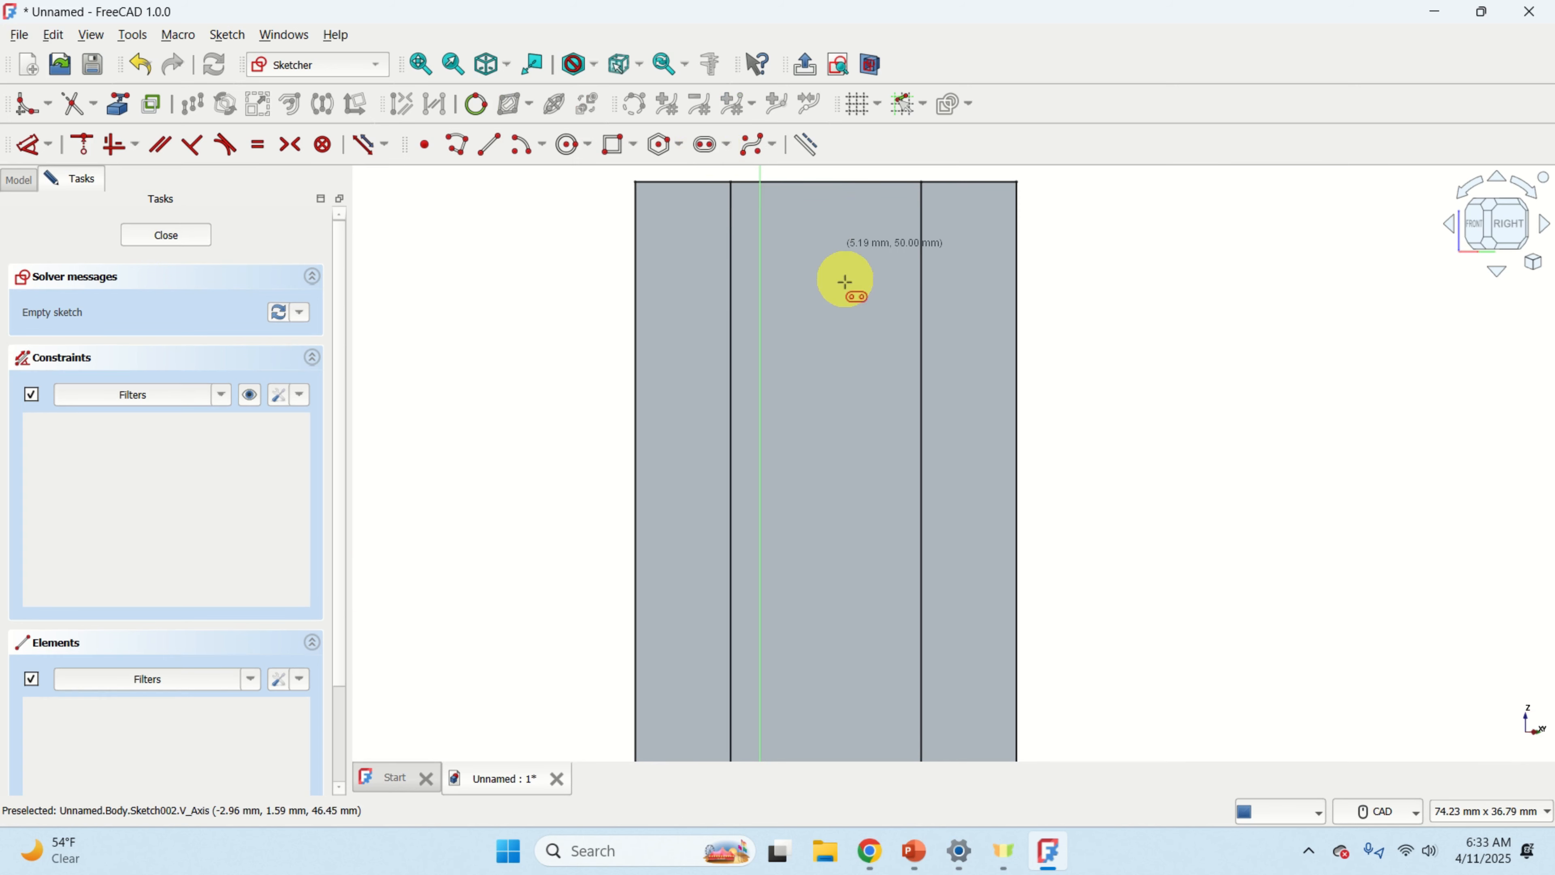
click(808, 303)
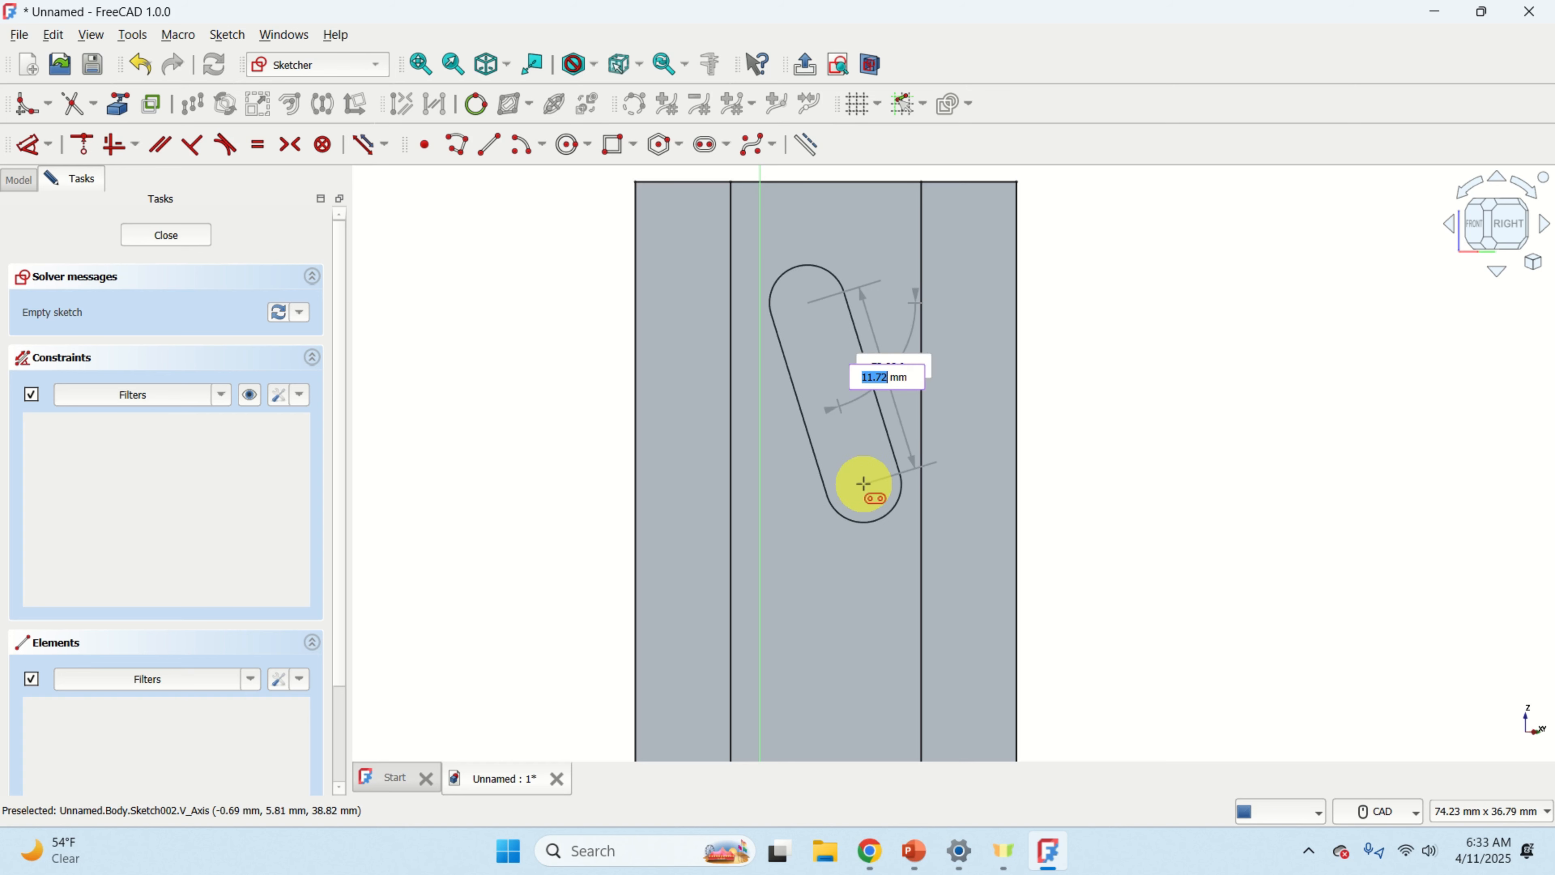
click(864, 484)
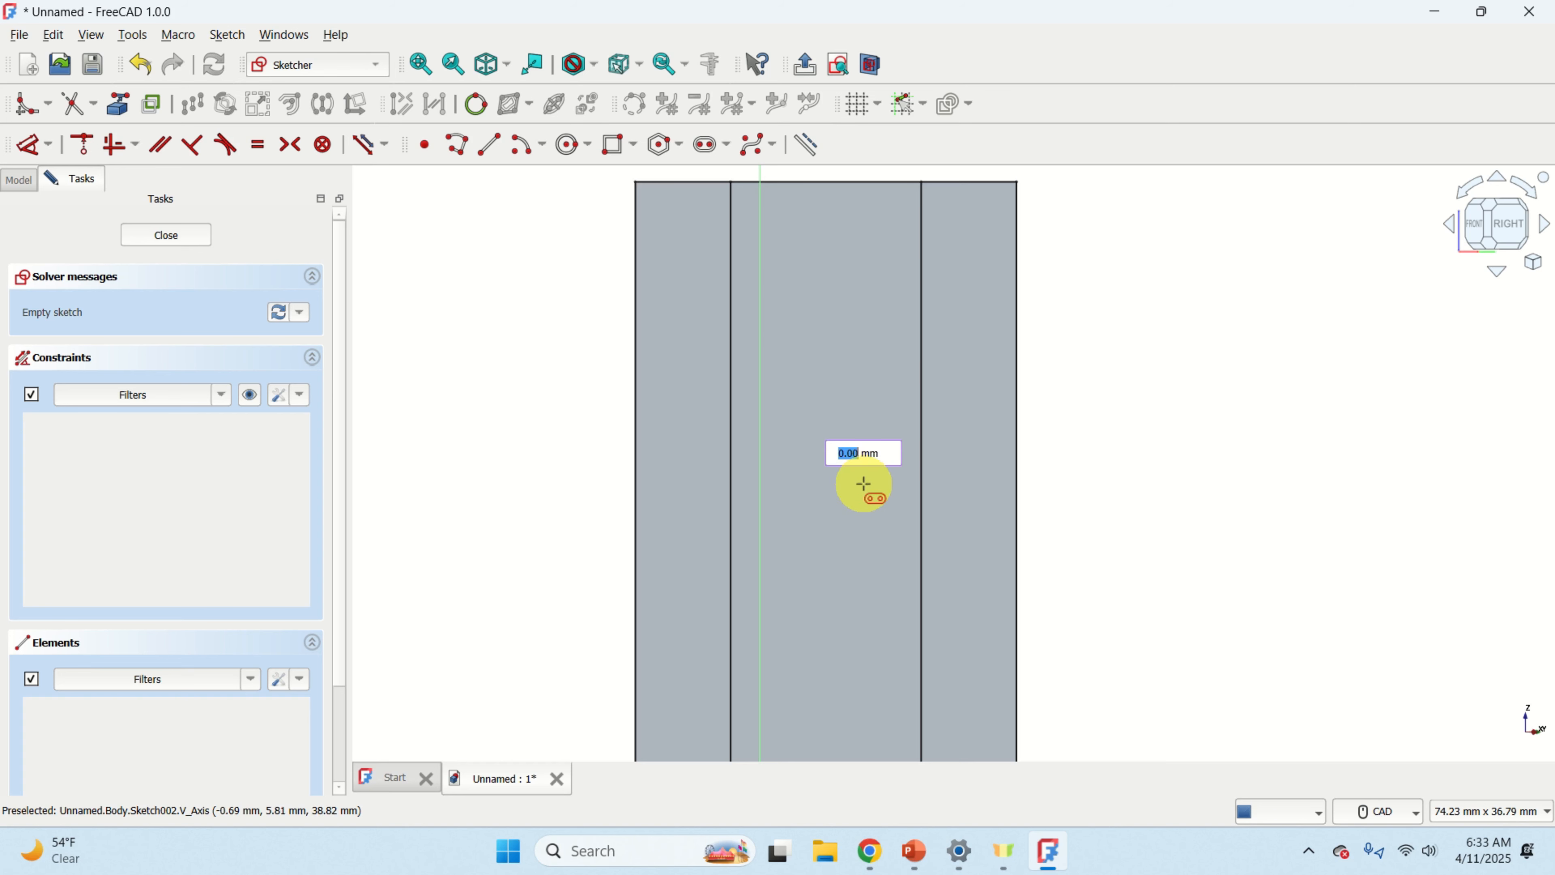
click(891, 474)
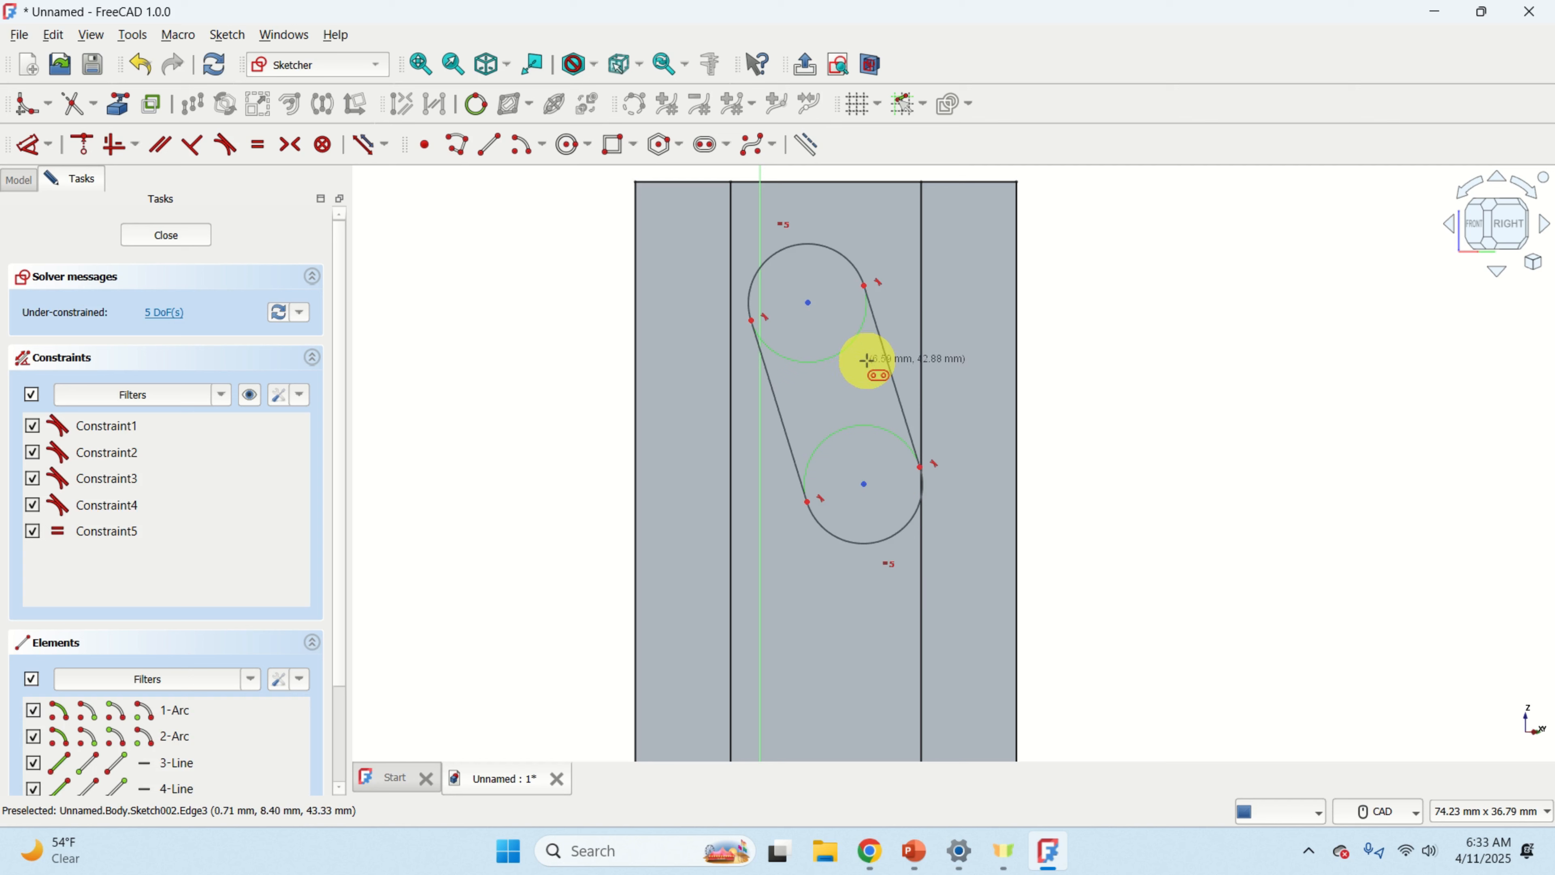
key(Escape)
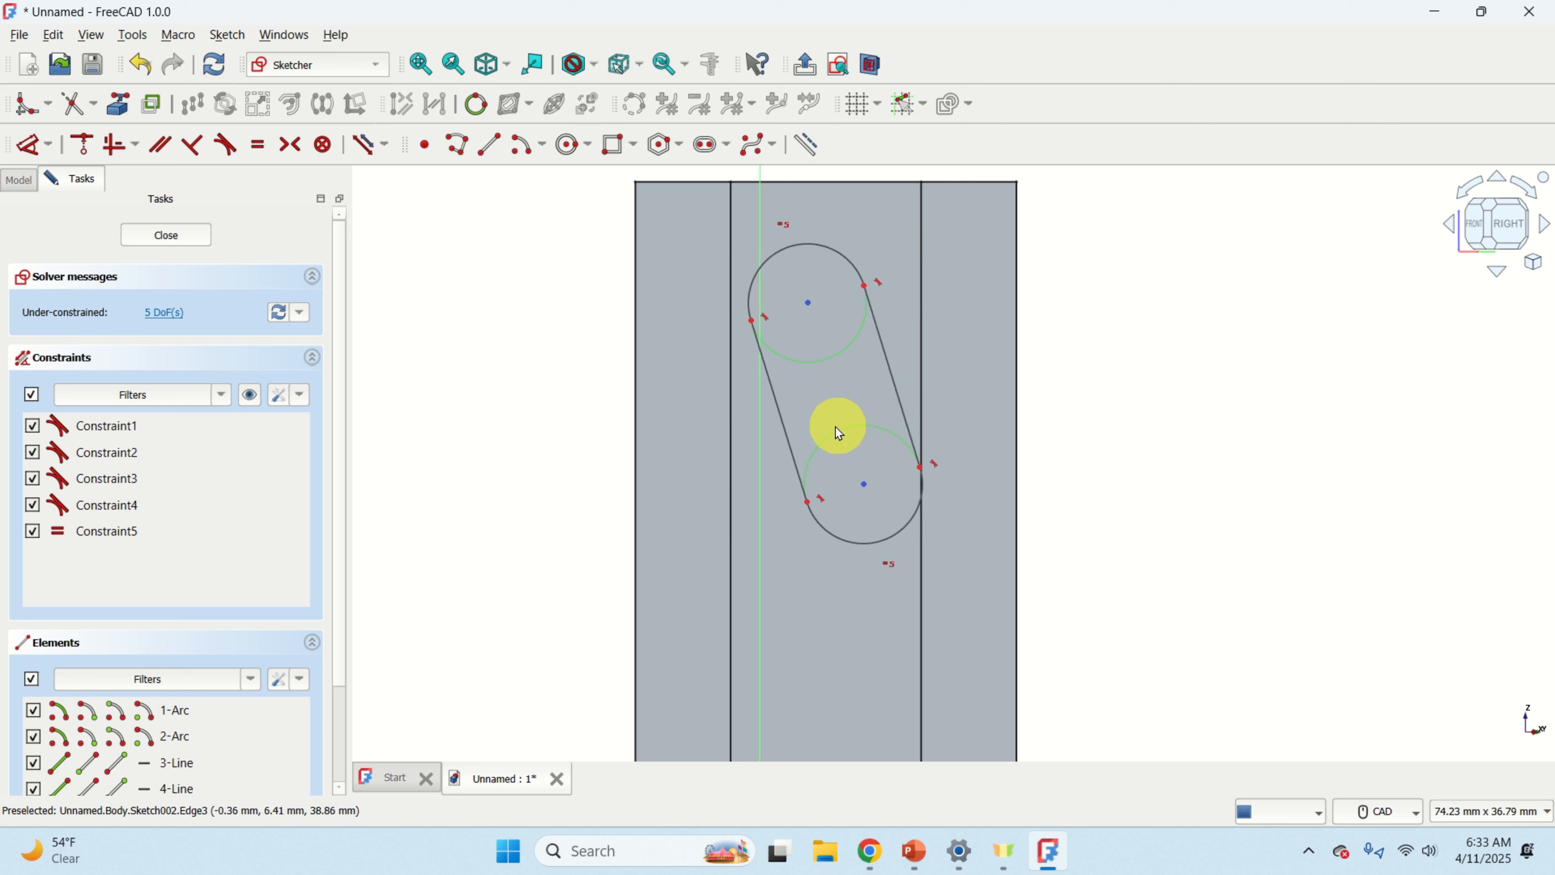
- Close the slot sketch and pad it outward from the hexagonal column's side face to a length beyond 28 mm
click(182, 239)
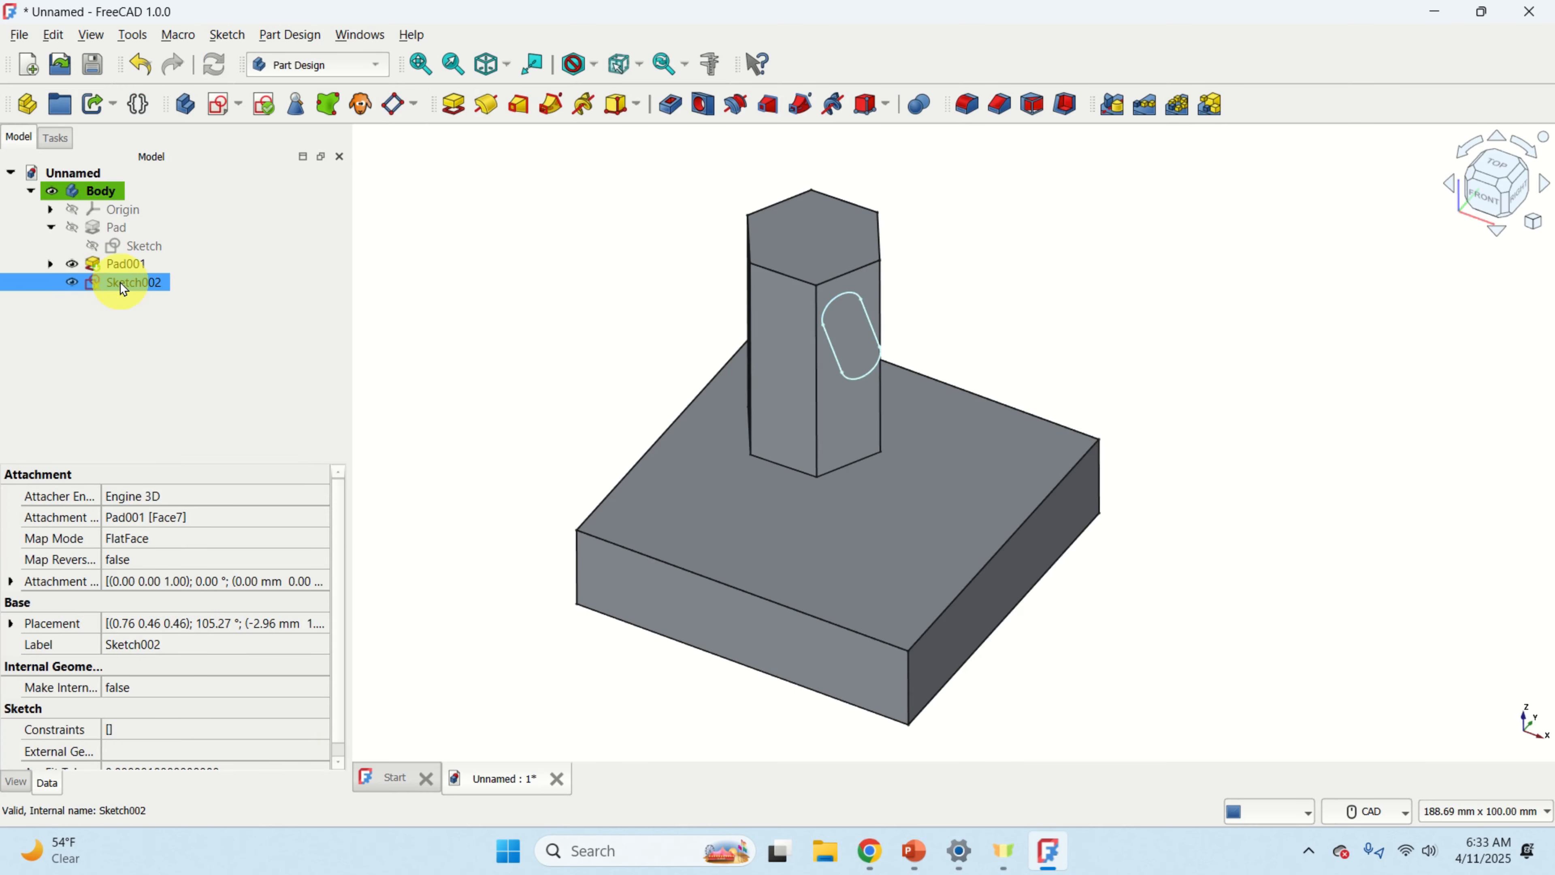
click(457, 107)
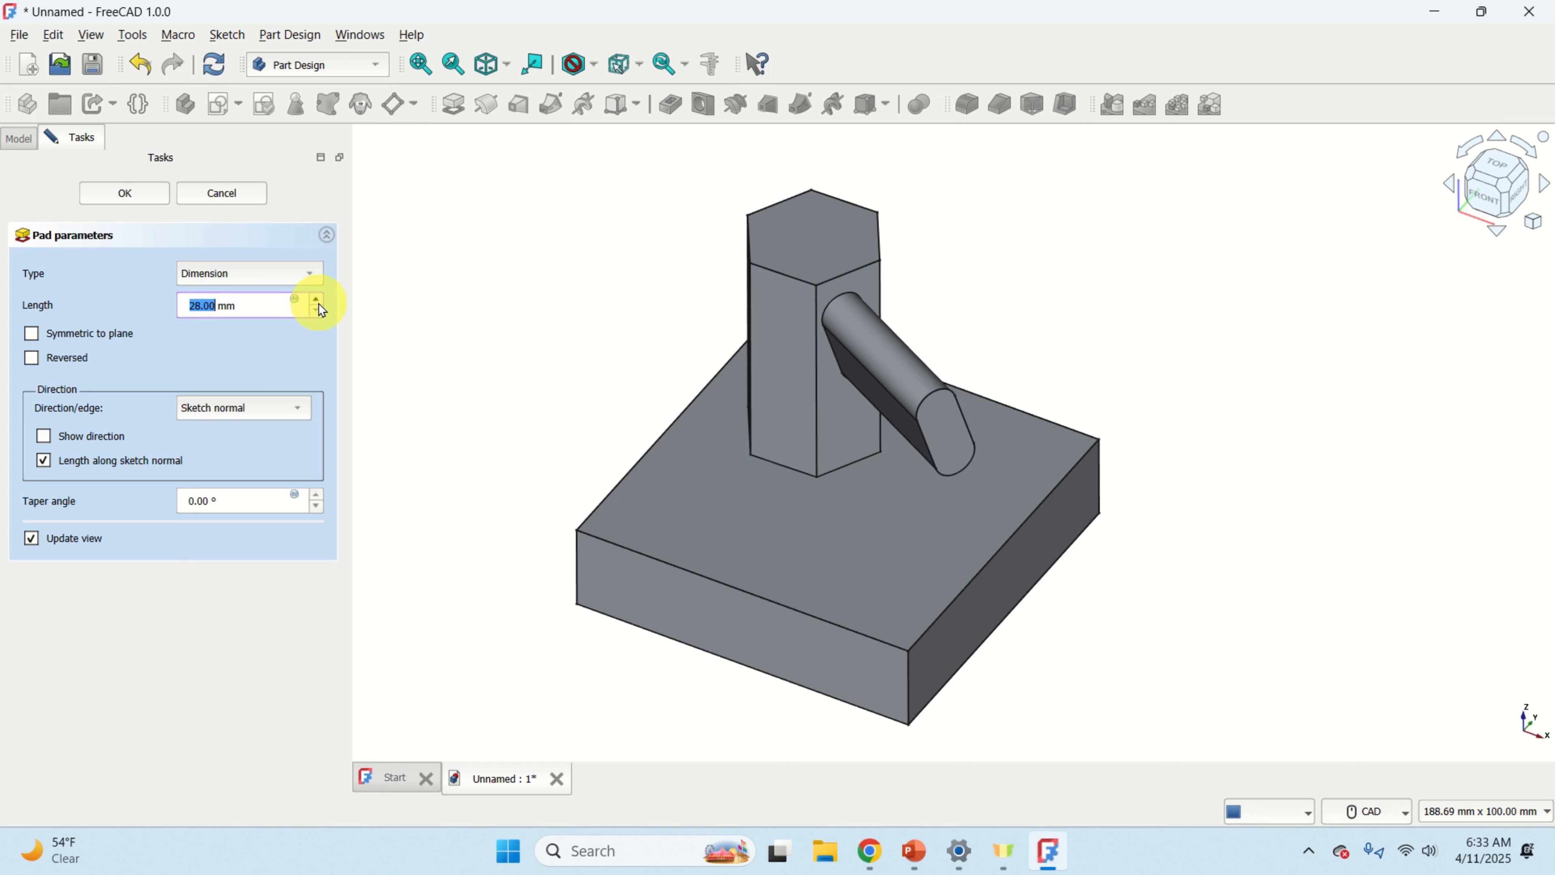
drag(318, 303, 318, 302)
click(152, 203)
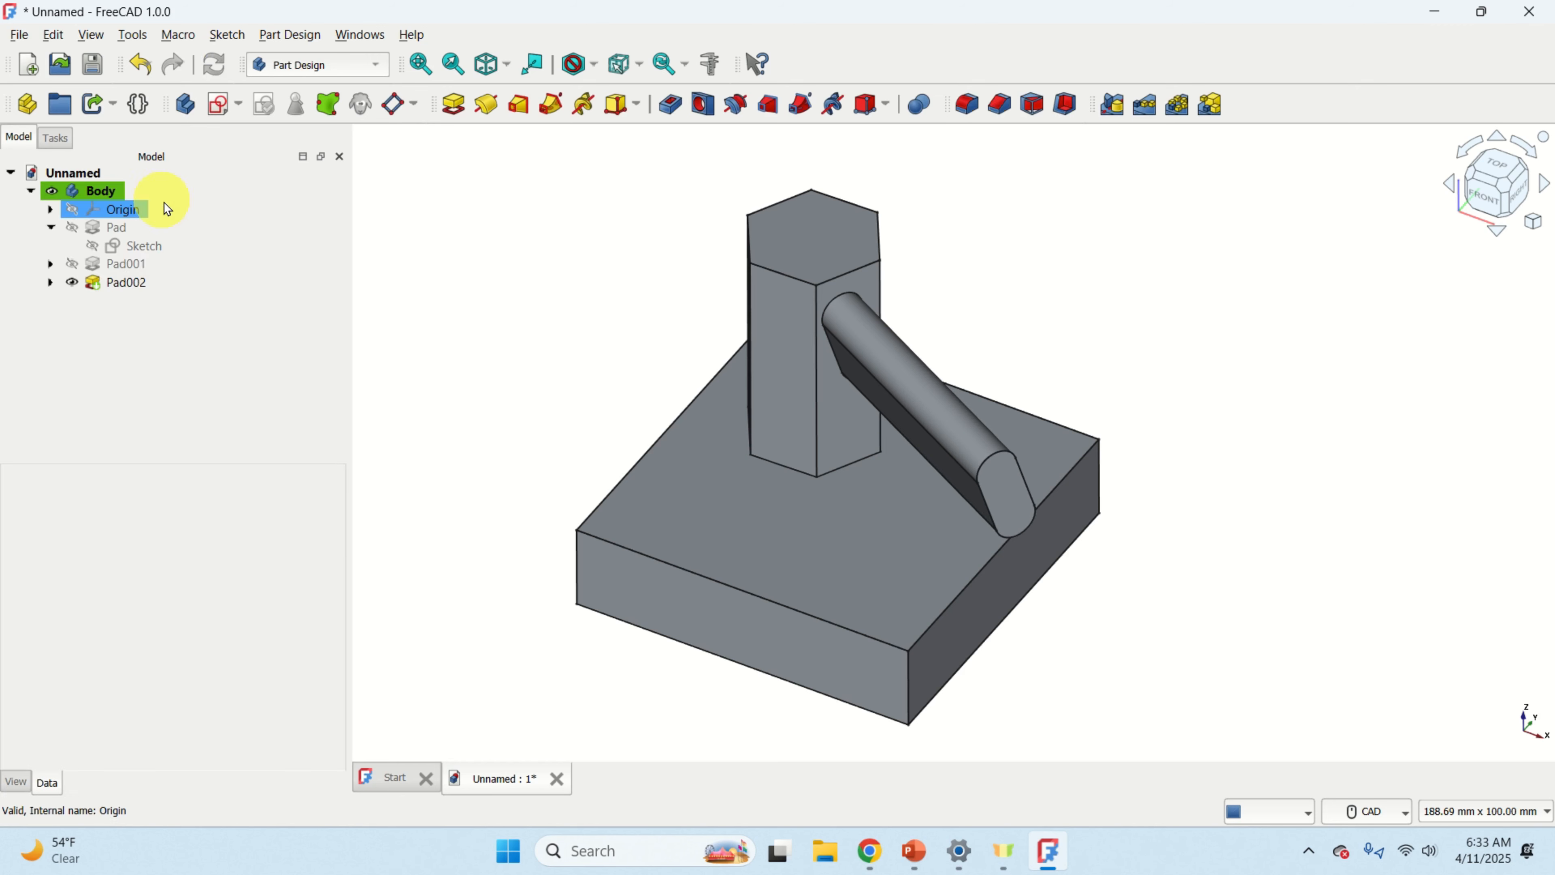
middle_drag(1197, 370, 809, 399)
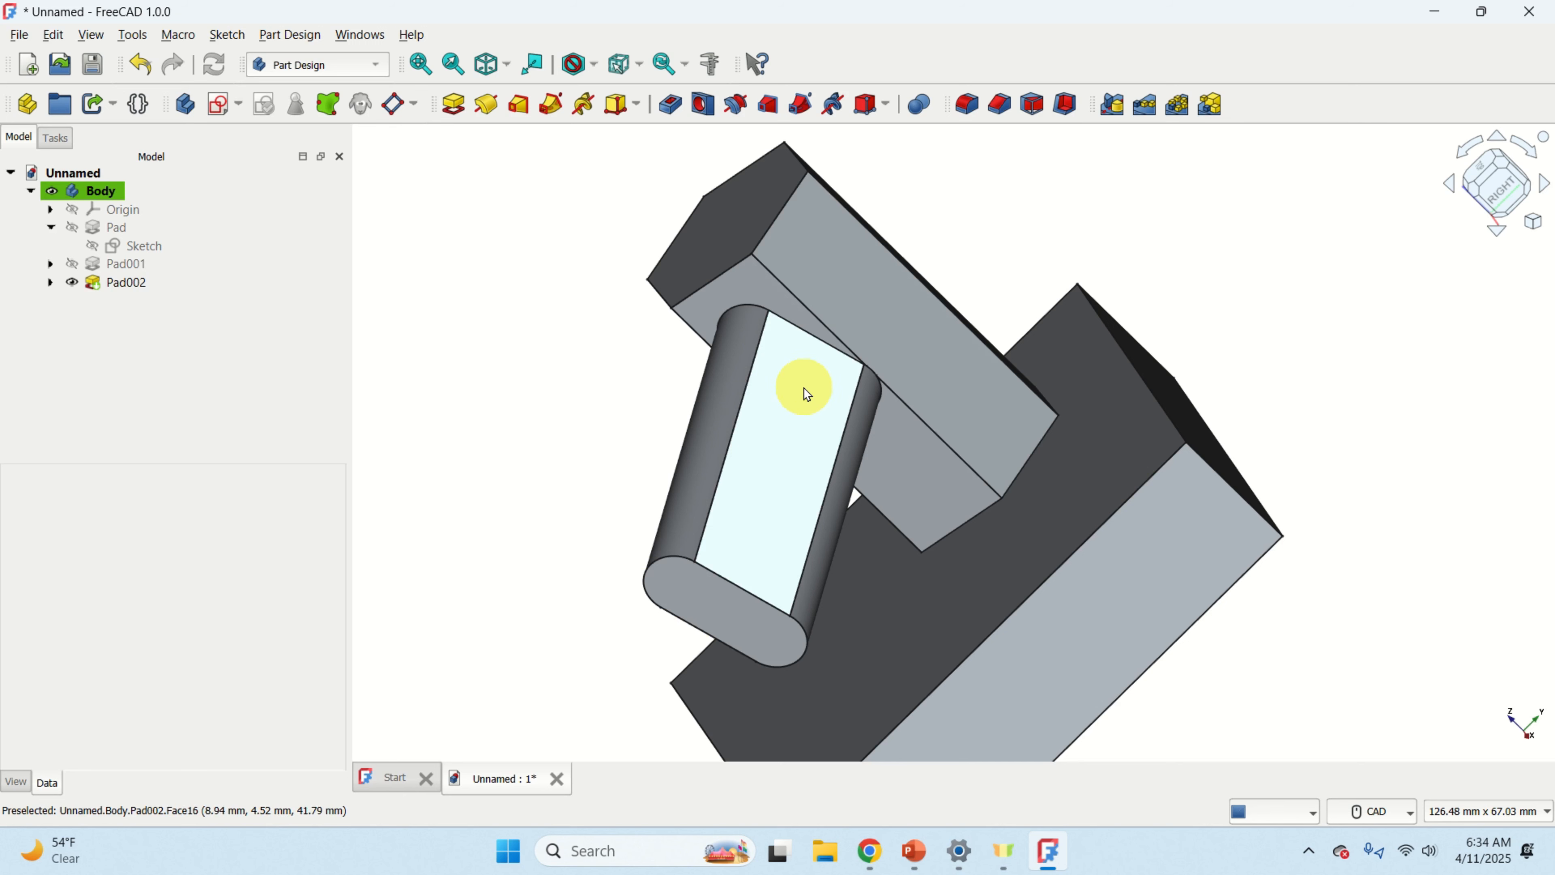
middle_drag(807, 391, 1127, 333)
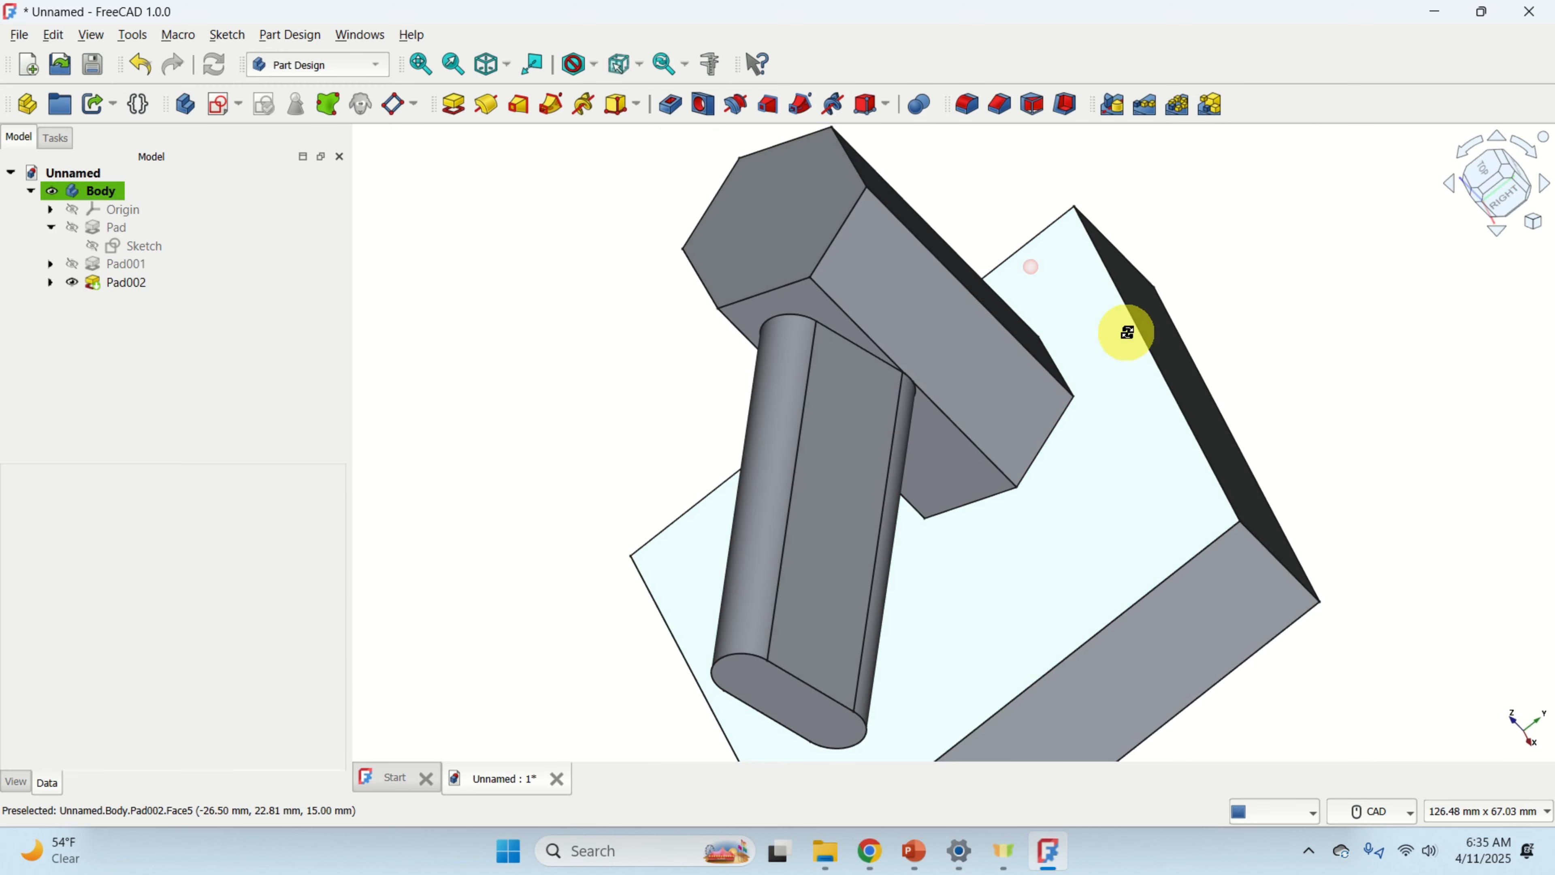